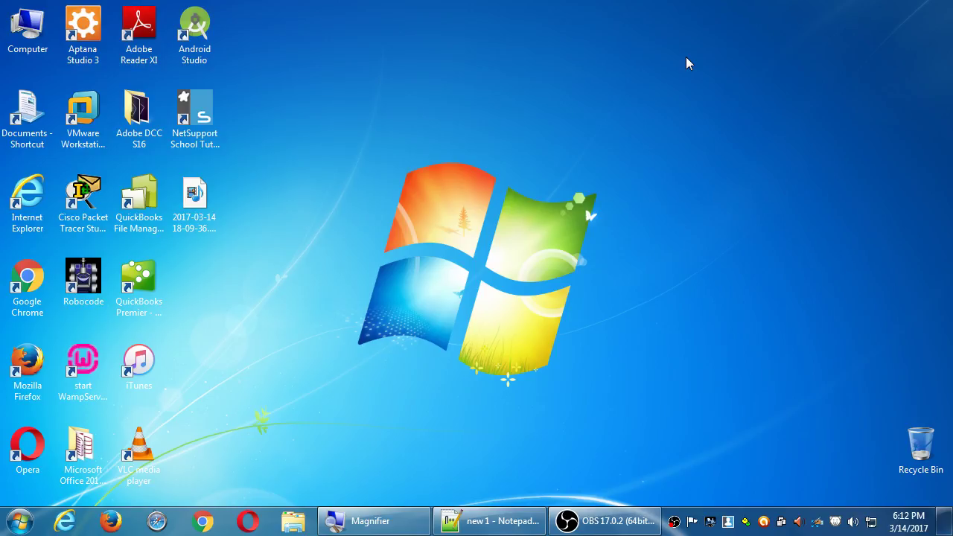
Step: Launch Notepad from the Start search and move its window fully onto the screen
key("super")
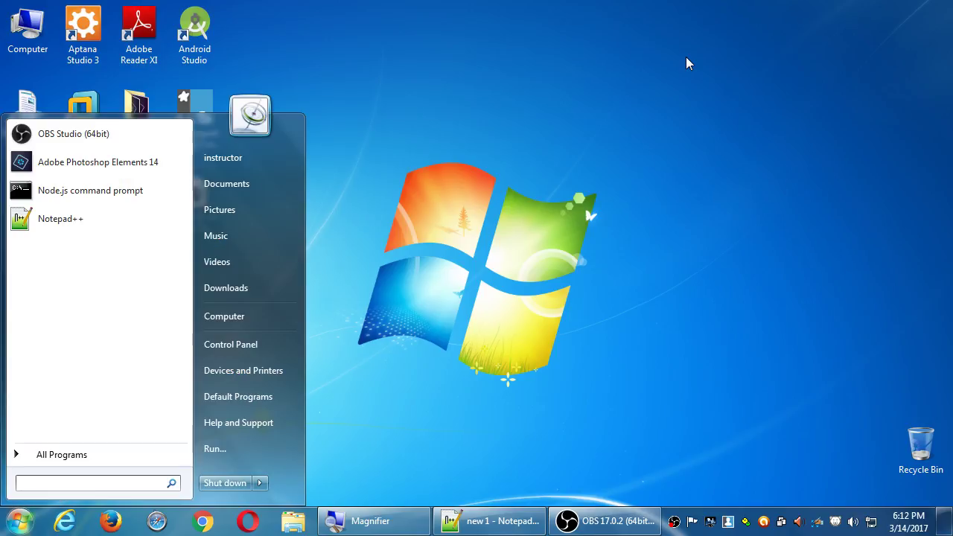
type("note")
key("Down")
key("Return")
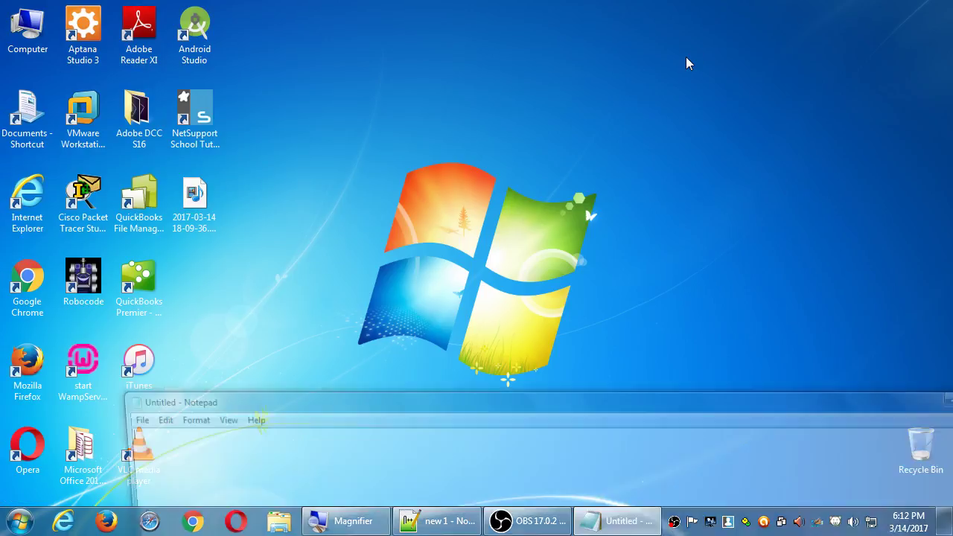
left_click_drag(478, 399, 481, 124)
left_click_drag(117, 283, 356, 283)
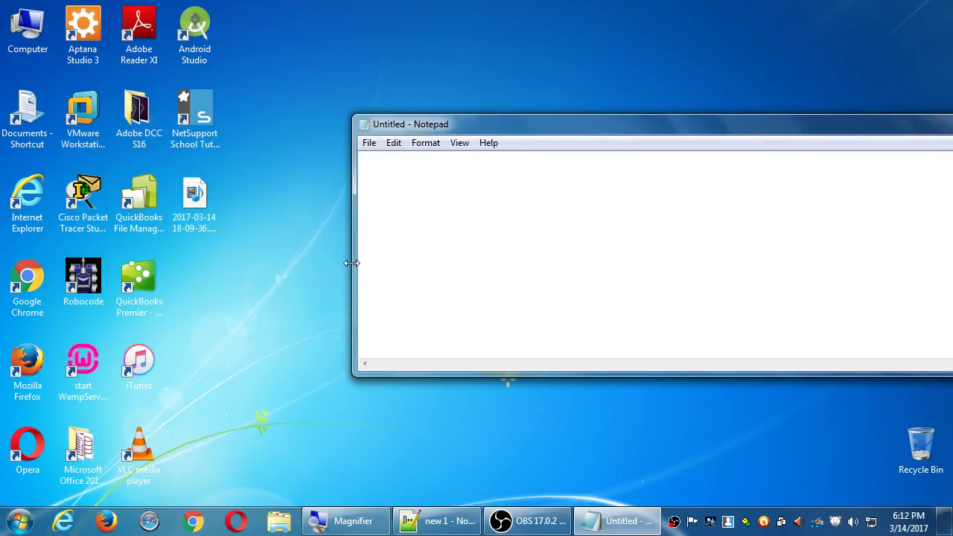
left_click_drag(751, 133, 509, 125)
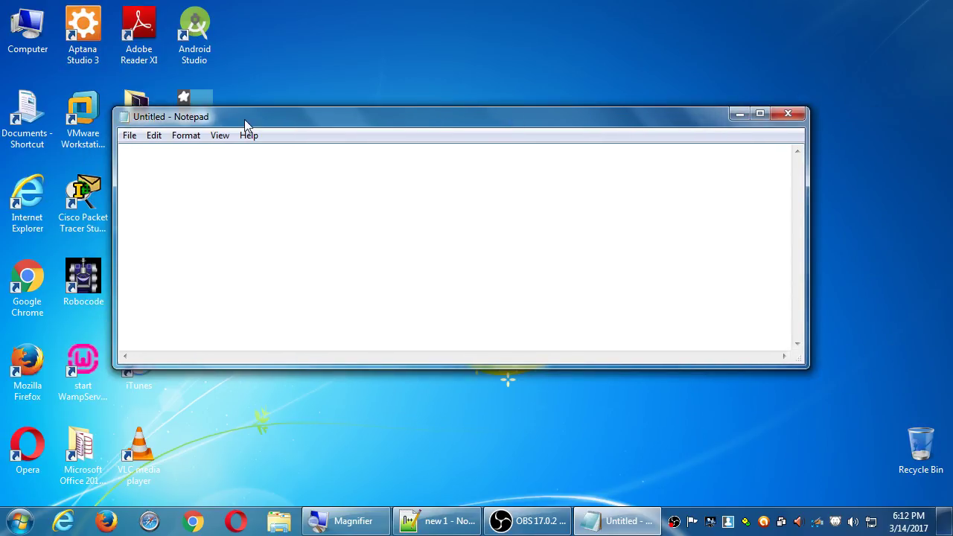
Step: Save the blank document to the Desktop as 2017-03-14.txt
left_click(129, 135)
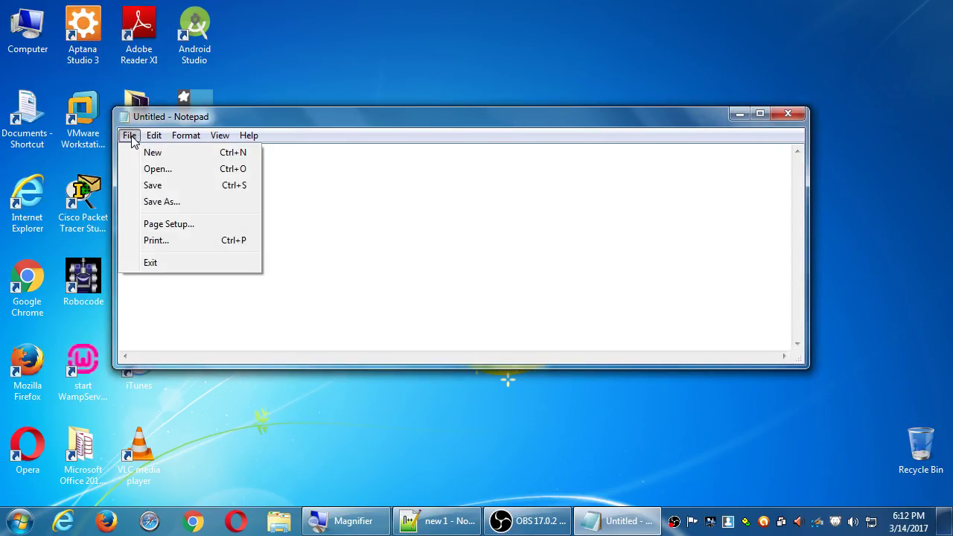
left_click(152, 185)
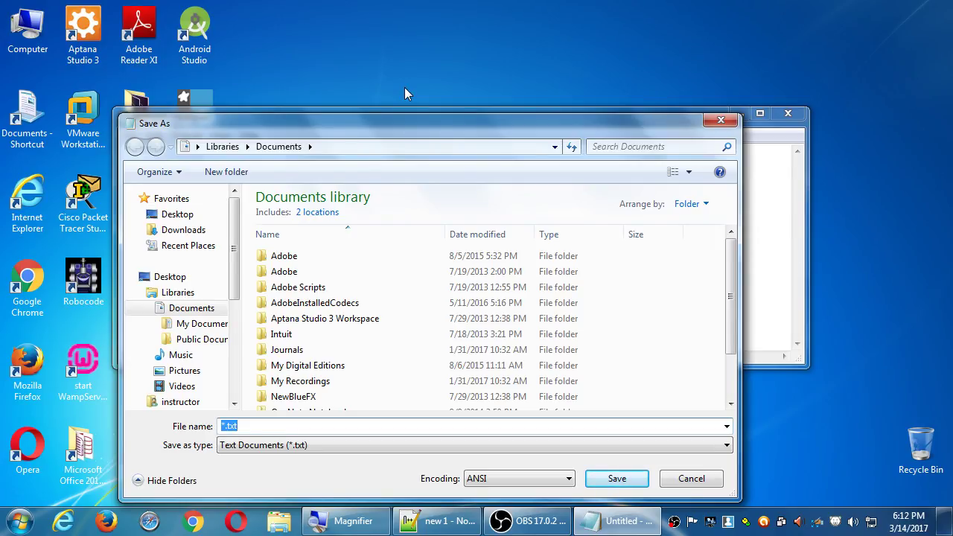
left_click(177, 214)
type("2017-03-1")
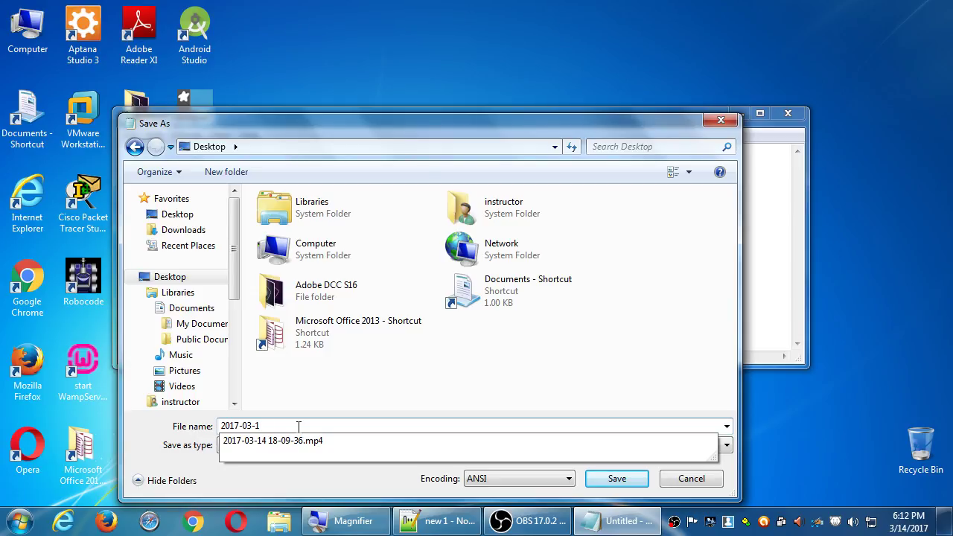
type("4")
key("Return")
Step: Type the 'App Brainstorming' heading with indented 'Step 1: Plan your app' and 'Step 2: Functionality of the app'
key("super+plus")
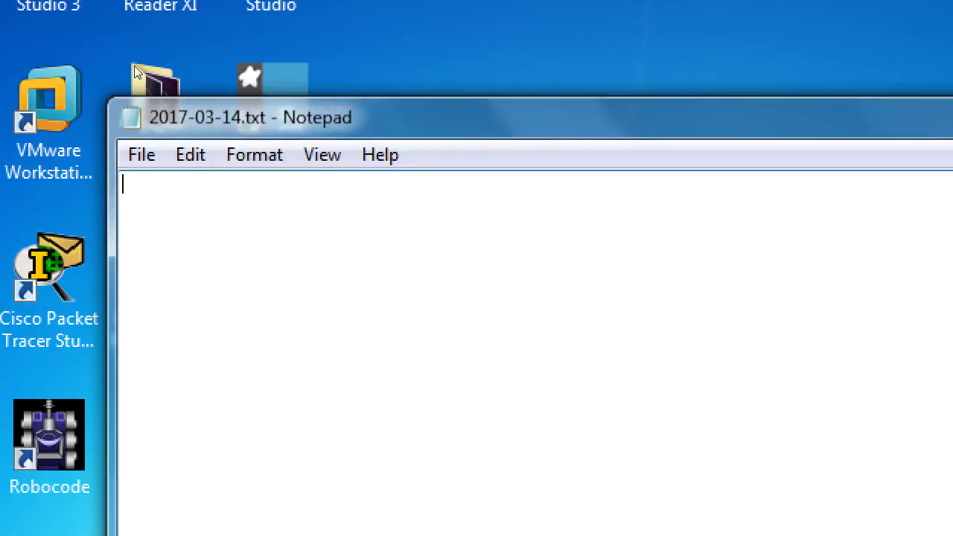
type("App Brainstorming")
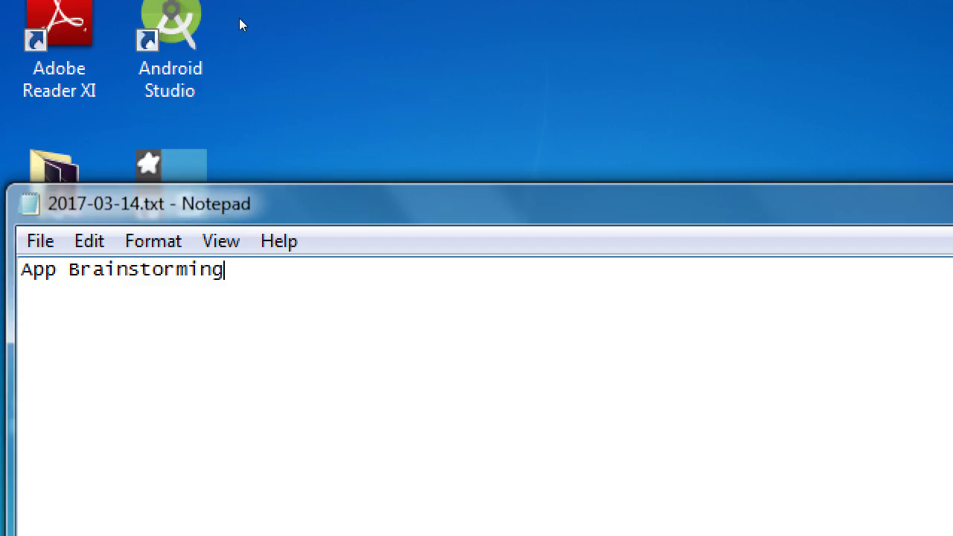
key("Return")
key("Tab")
type("Step 1: P")
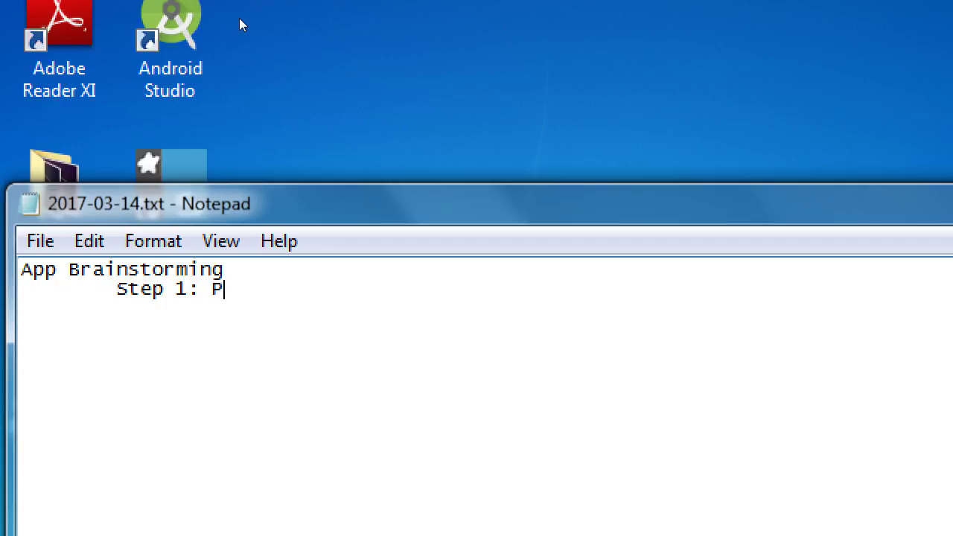
type("lan your app")
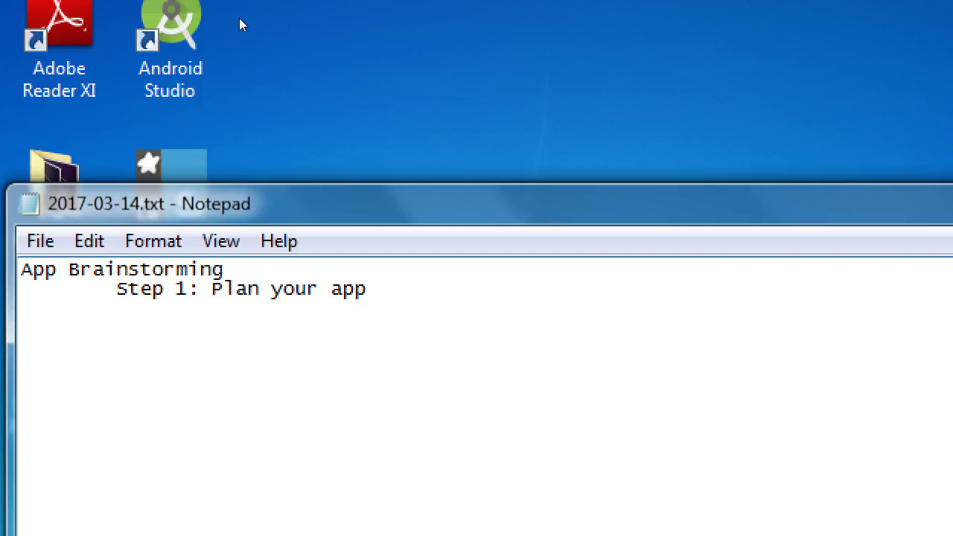
key("Tab")
type("Step 2: Functiona")
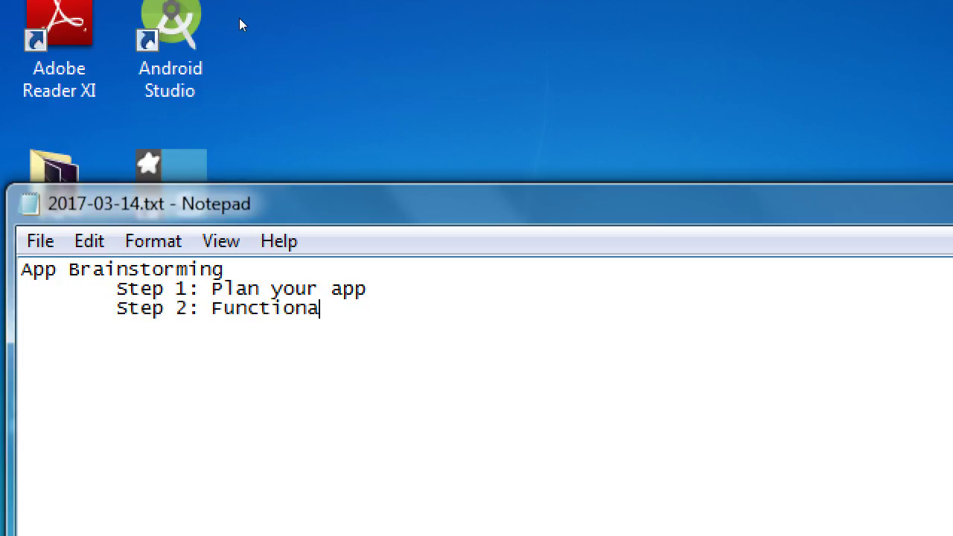
type("lity of the app")
Step: Add indented lines 'Step 3: Software for the app' and 'Step 4: Coding'
key("Return")
key("Tab")
type("S")
key("BackSpace")
type("Step 3: Software for the app")
key("Return")
key("Tab")
type("Set")
key("BackSpace")
key("BackSpace")
type("tep 4: Coding")
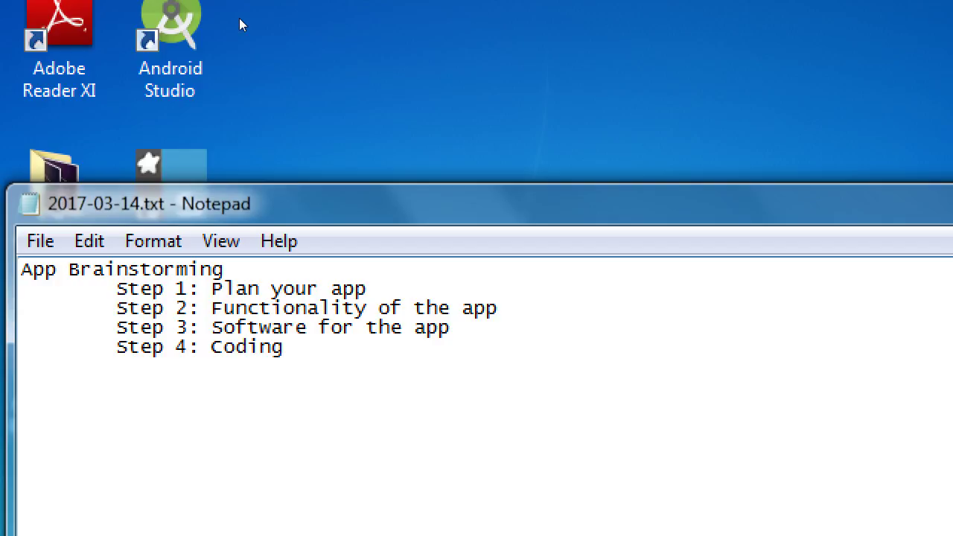
Step: Add an 'Our App' heading with indented lines 'The Unofficial San Diego Continuing Education App' and 'Purpose/Tasks -'
key("Return")
key("Return")
key("Return")
type("Our App")
key("Return")
key("Tab")
type("The Unof")
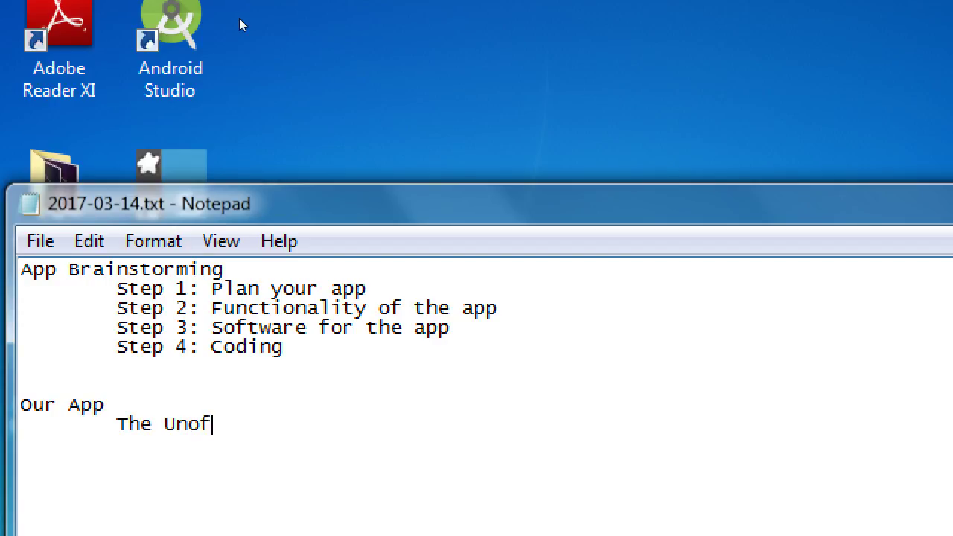
type("ficial San Diego Continuing Educatio")
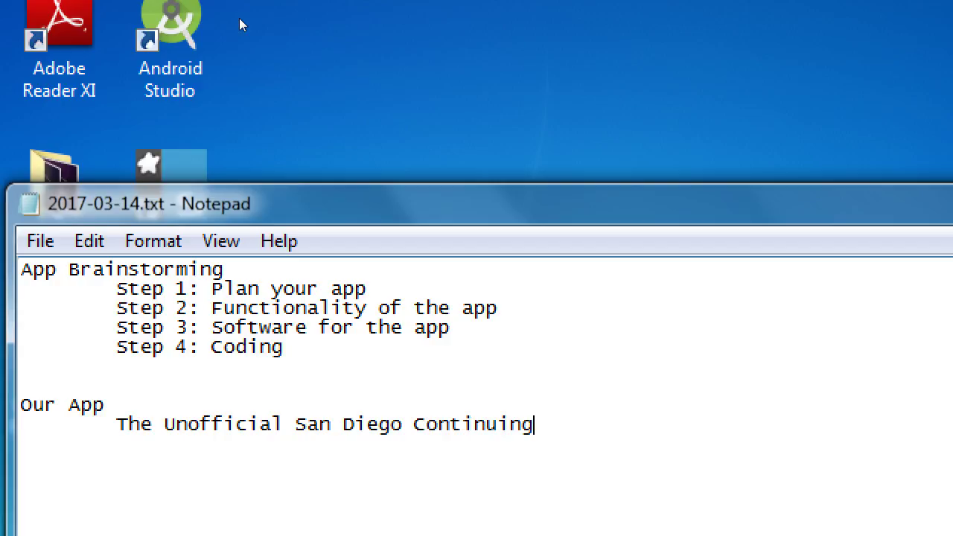
type("n App")
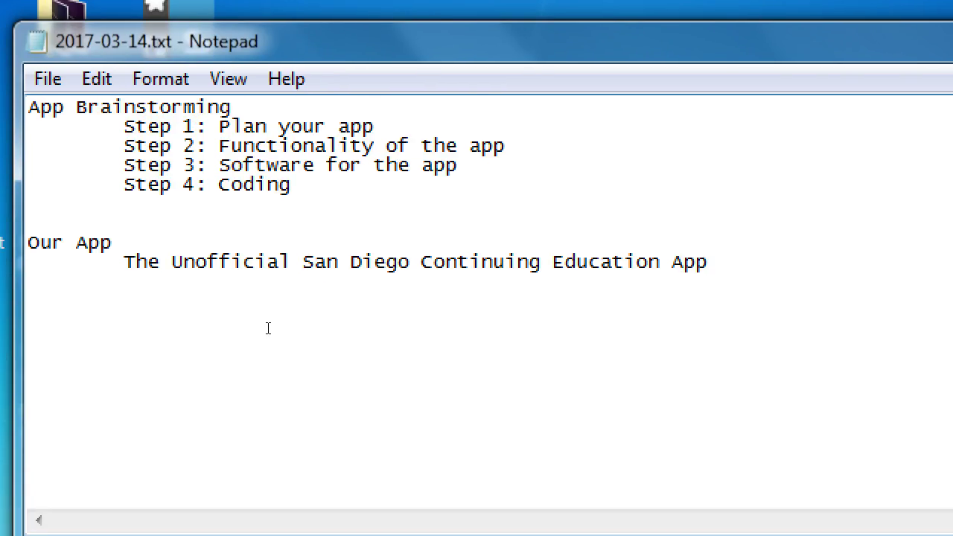
key("Return")
key("Tab")
type("Purpose")
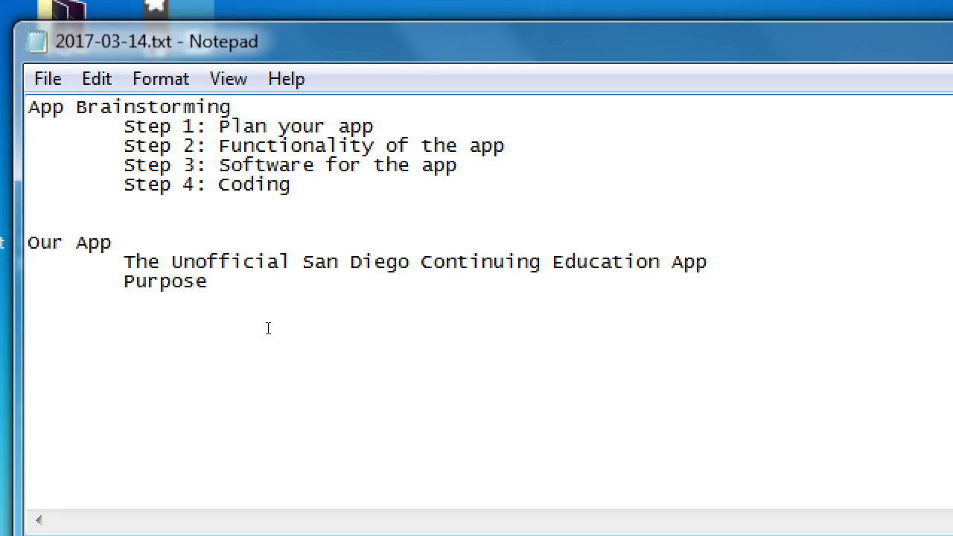
type("/Tasks -")
Step: List the double-indented tasks 'Display Institution Info (About the college)' and 'User customization'
type("I")
key("BackSpace")
key("Return")
key("Tab")
key("Tab")
type("Dis")
type("pa")
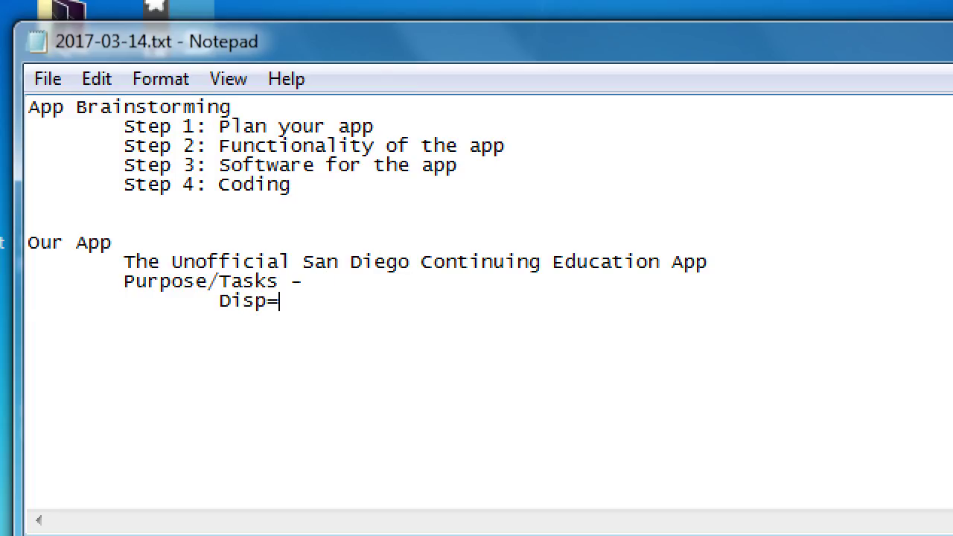
key("BackSpace")
type("lay Inst")
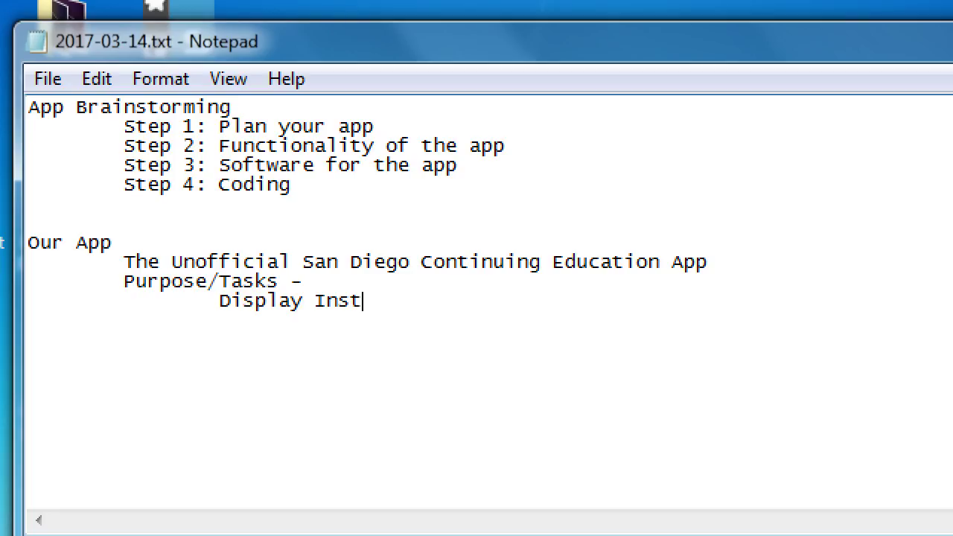
type("itution Info")
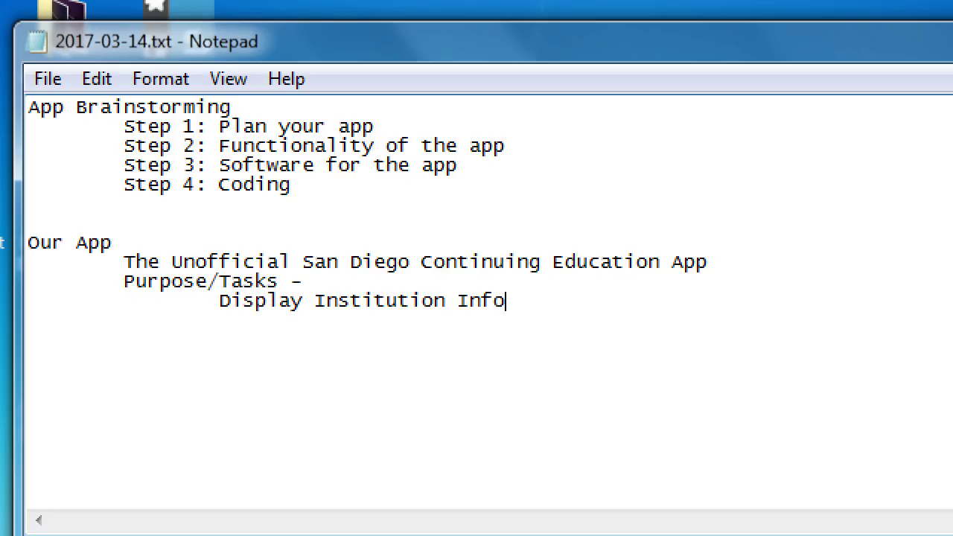
type(" (About the college)")
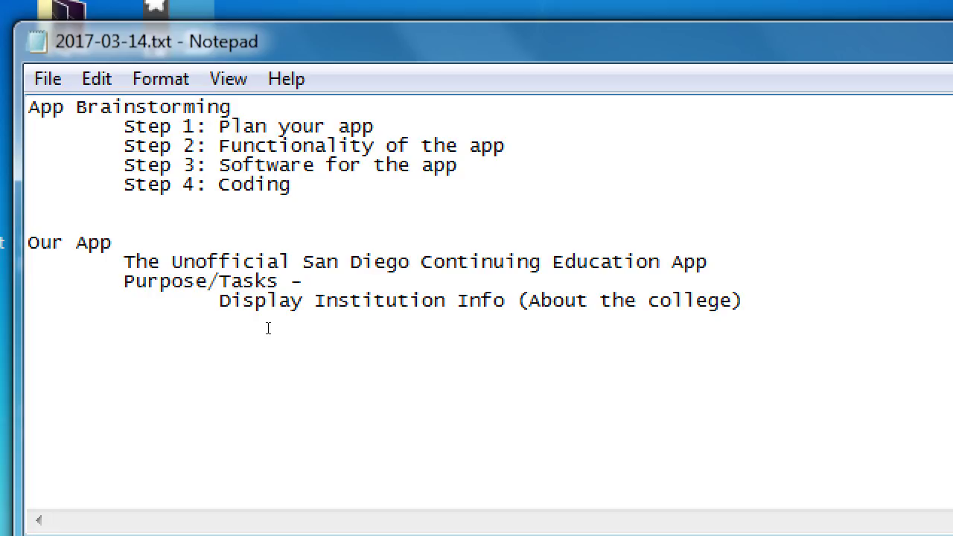
key("Return")
key("Tab")
key("Tab")
type("User customization")
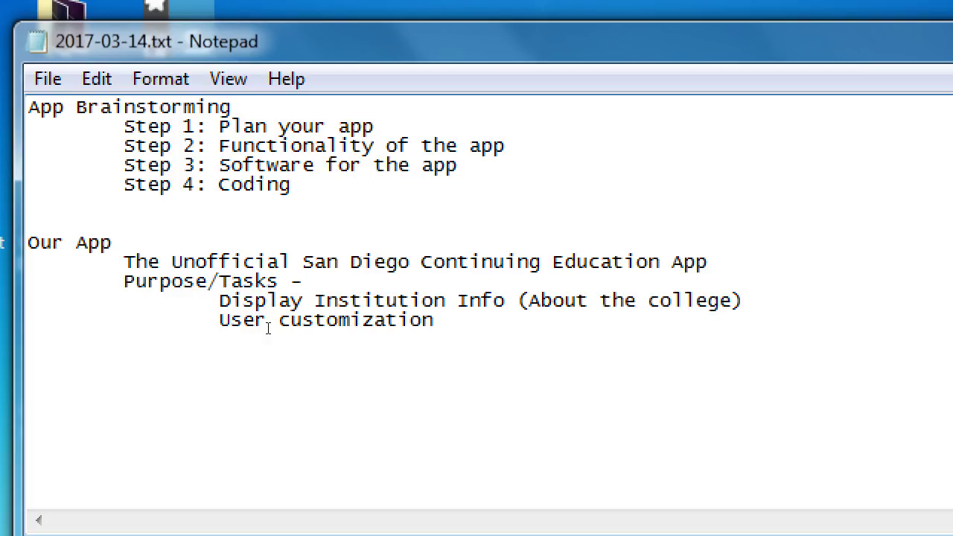
Step: Add the tasks 'Show driving directions to campus' and 'Listing of classes and majors'
key("Return")
key("Tab")
key("Tab")
type("Show driving dir")
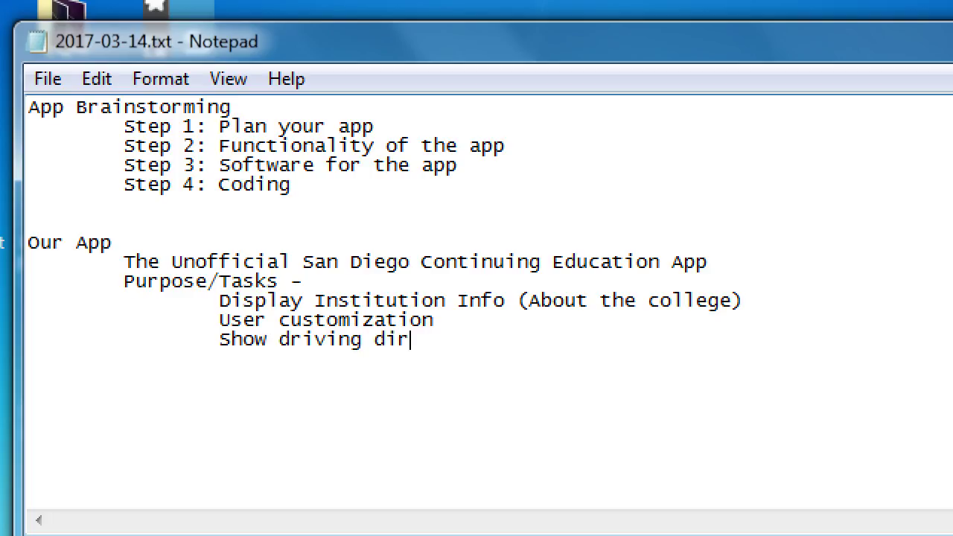
type("ections to campus")
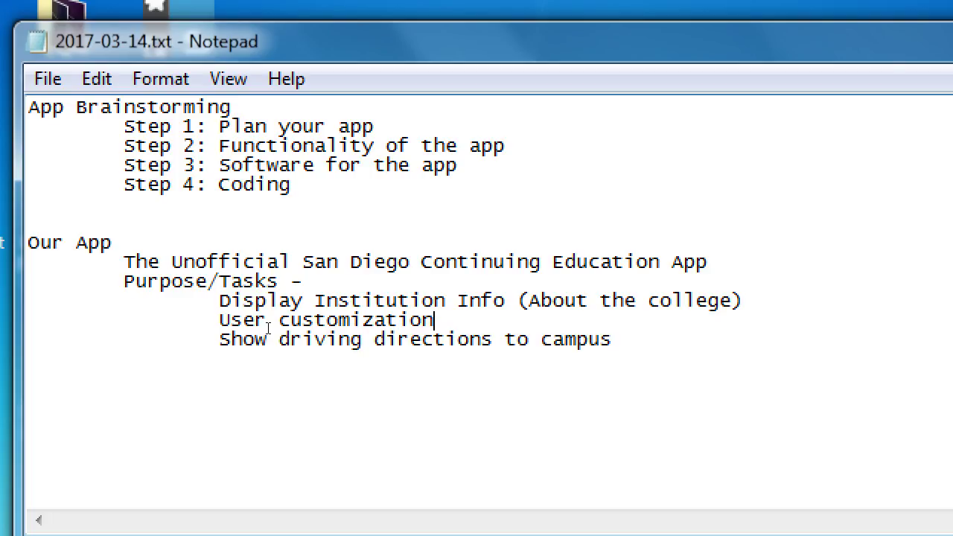
key("Return")
key("Tab")
key("Tab")
type("Listin")
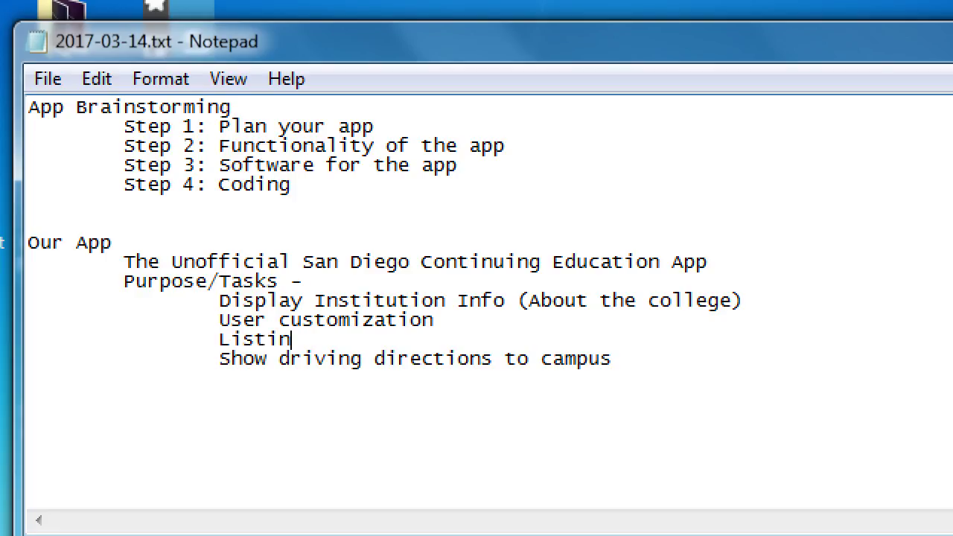
type("g of classes and ma")
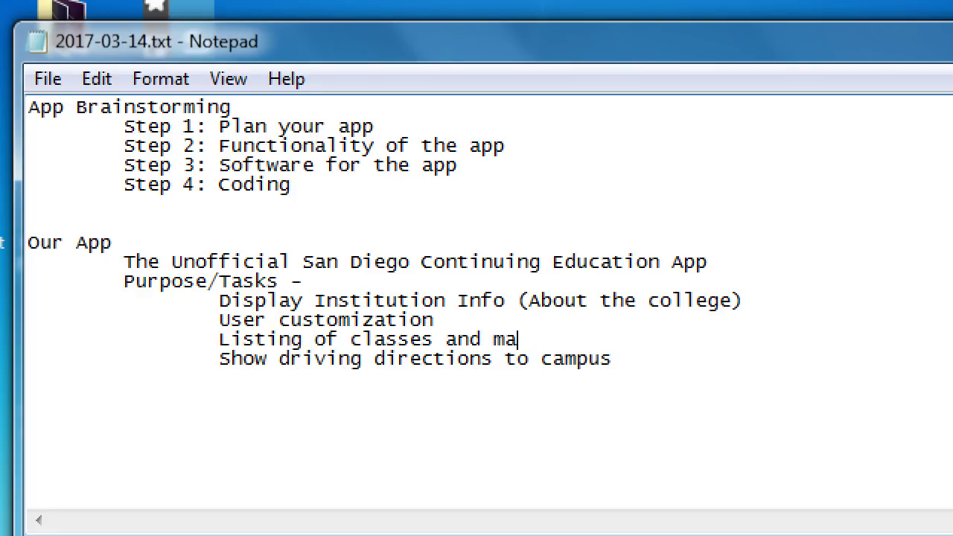
type("jors")
Step: Append a double-indented 'Store a personalized schedule' task, replacing the word 'class' with 'personalized schedule'
key("ctrl+End")
key("Return")
key("Tab")
key("Tab")
type("Store a class")
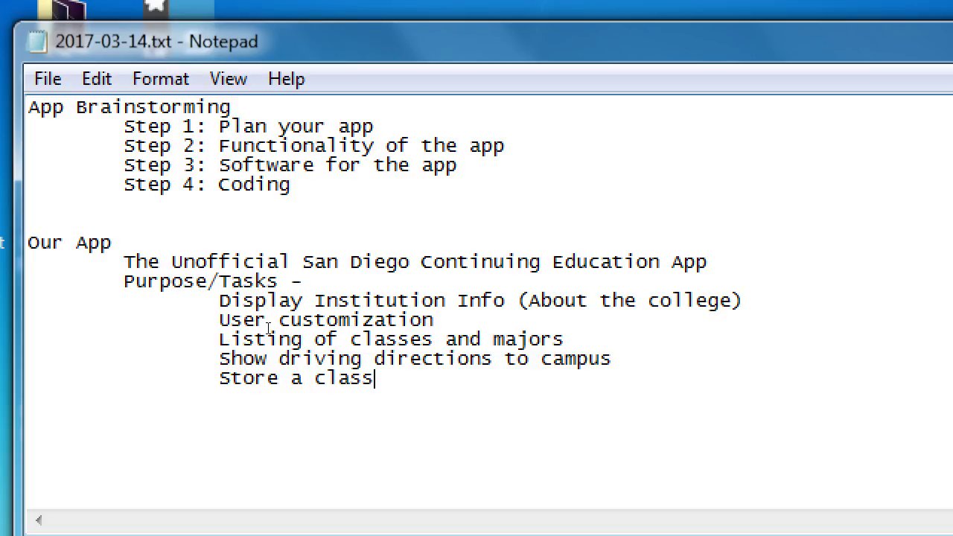
key("ctrl+shift+Left")
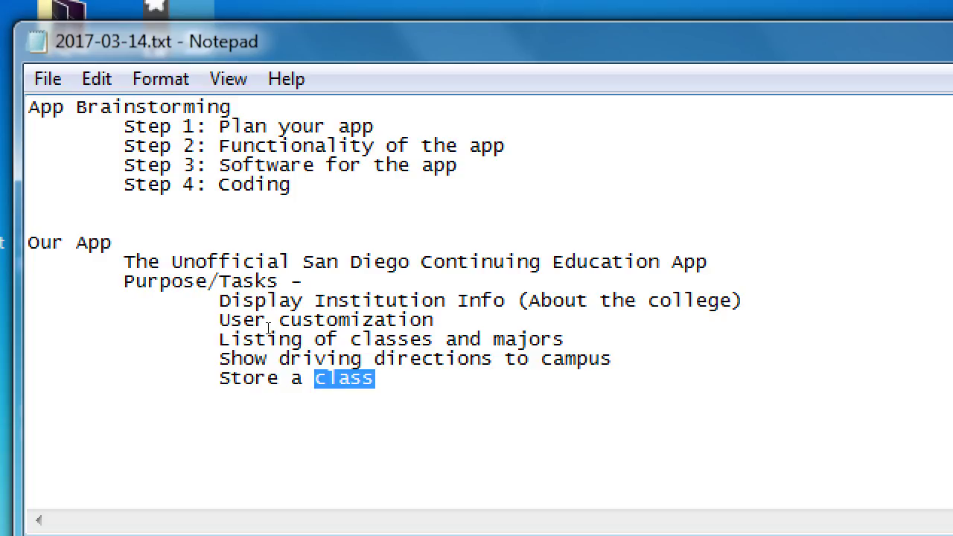
type("personalized schedule")
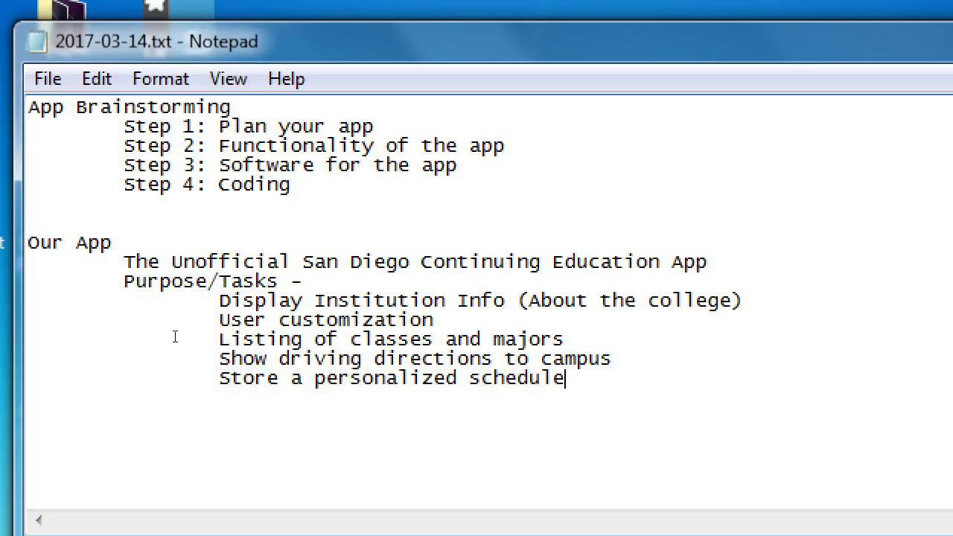
Step: Prefix the app name line with 'S1.' and the Purpose/Tasks line with 'S2.'
key("Return")
key("Tab")
key("Up")
key("Up")
key("Up")
key("Up")
key("Up")
key("Up")
key("Up")
type("S1.")
key("Down")
key("Home")
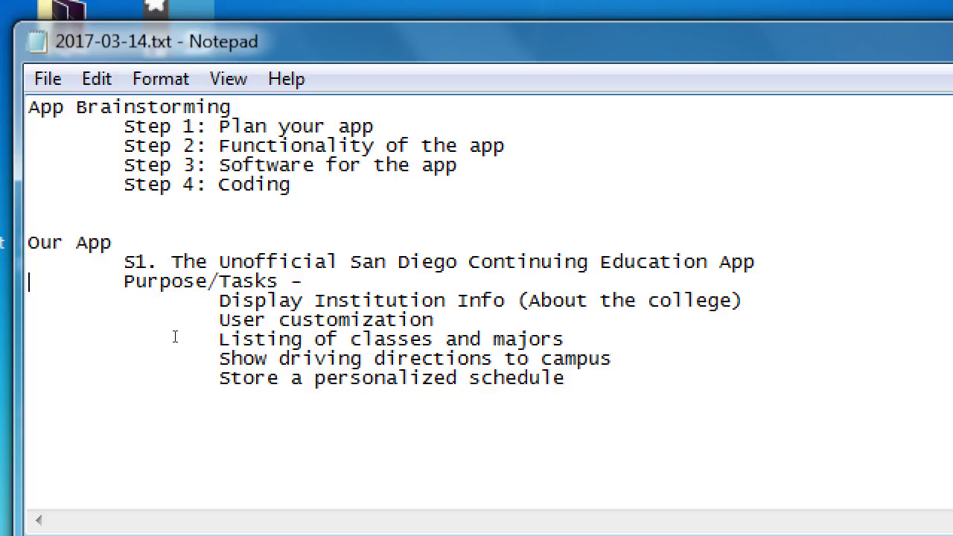
type("S2.")
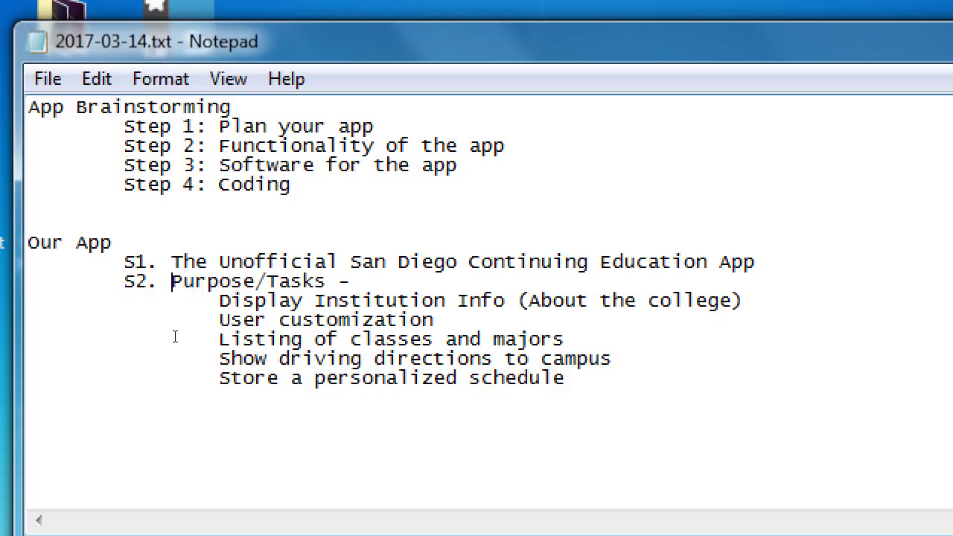
Step: Add an 'S3. HTML5/CSS3/JS' line below the task list
key("Down")
key("Down")
key("Down")
key("Down")
key("Down")
key("Down")
type("2")
key("BackSpace")
type("S3. HTML5/CSS")
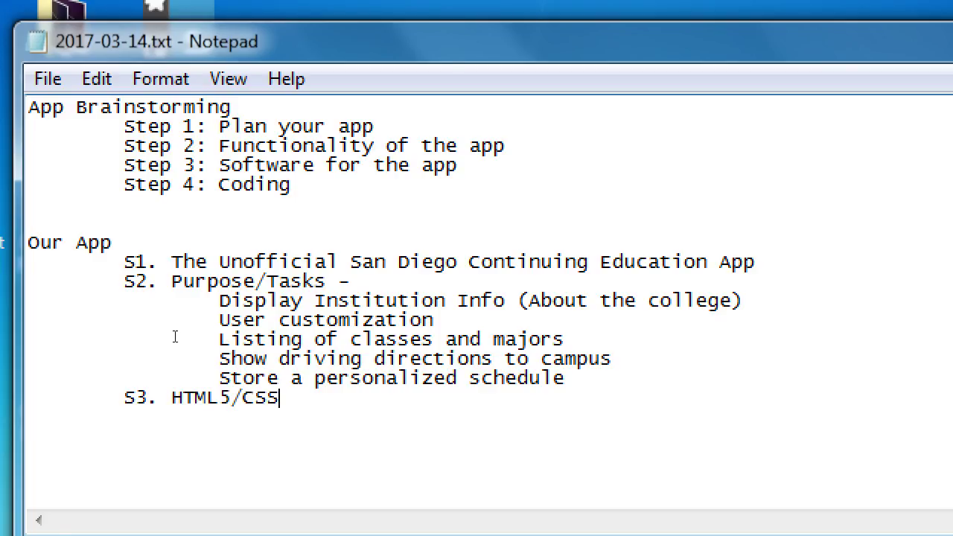
type("3/JS")
key("BackSpace")
type("(")
type("j")
key("BackSpace")
key("BackSpace")
Step: Under S3, add indented lines 'JS - jQuery & jQuery Mobile' and 'Cordova'
key("Return")
key("Tab")
key("Tab")
type("JS - jq")
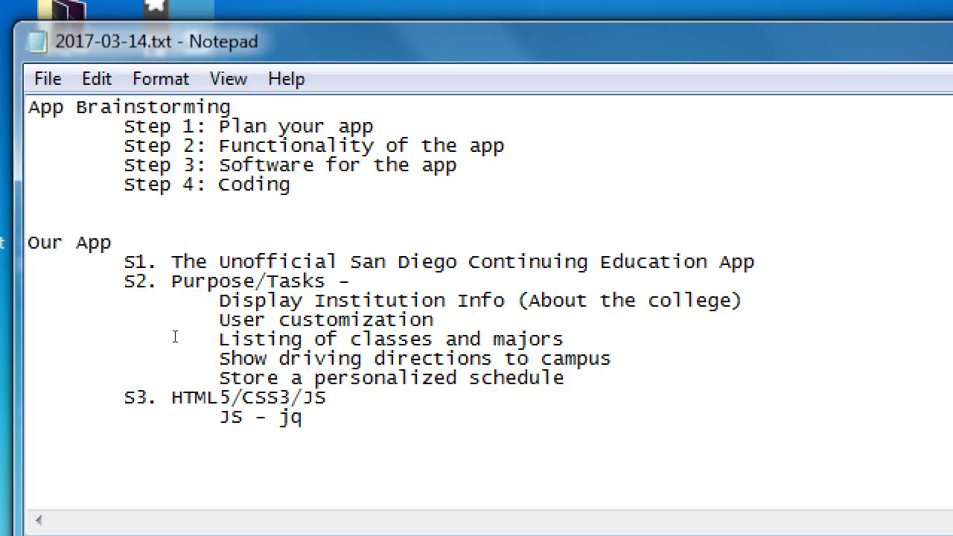
key("BackSpace")
type("Query & jq")
key("BackSpace")
type("Query Mobile")
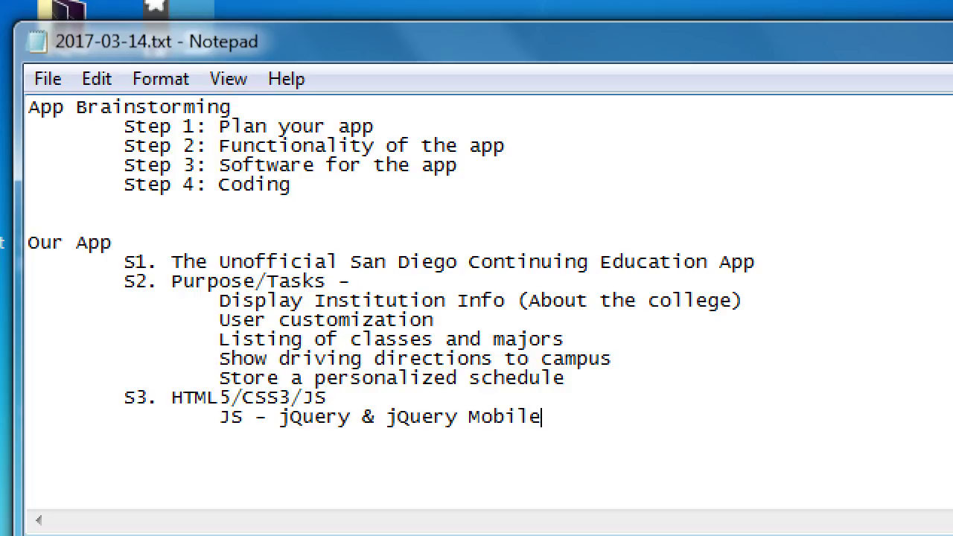
key("Return")
key("Tab")
key("Tab")
key("BackSpace")
type("Cordova")
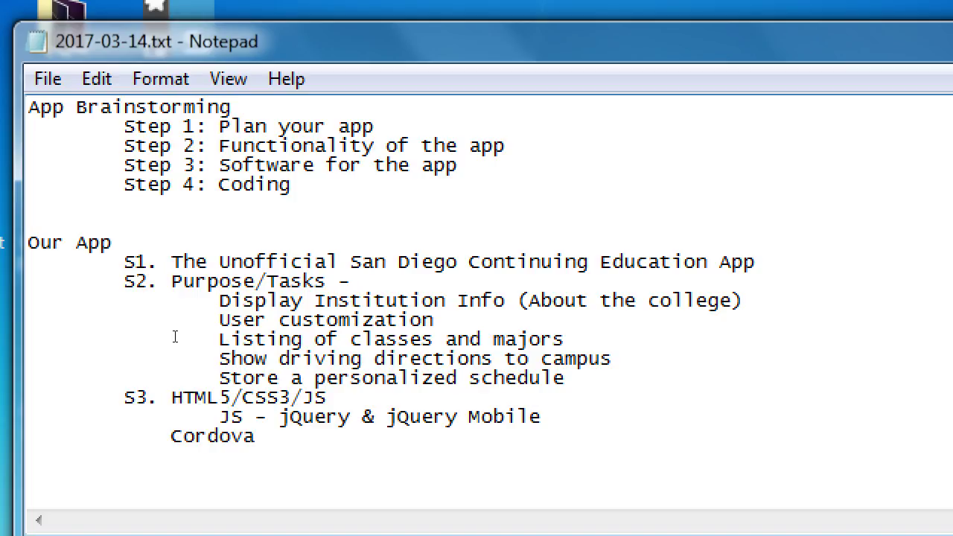
Step: Add a 'Platform SDKs' line below Cordova
key("Return")
key("Tab")
key("Tab")
key("BackSpace")
type("Platform SDKs")
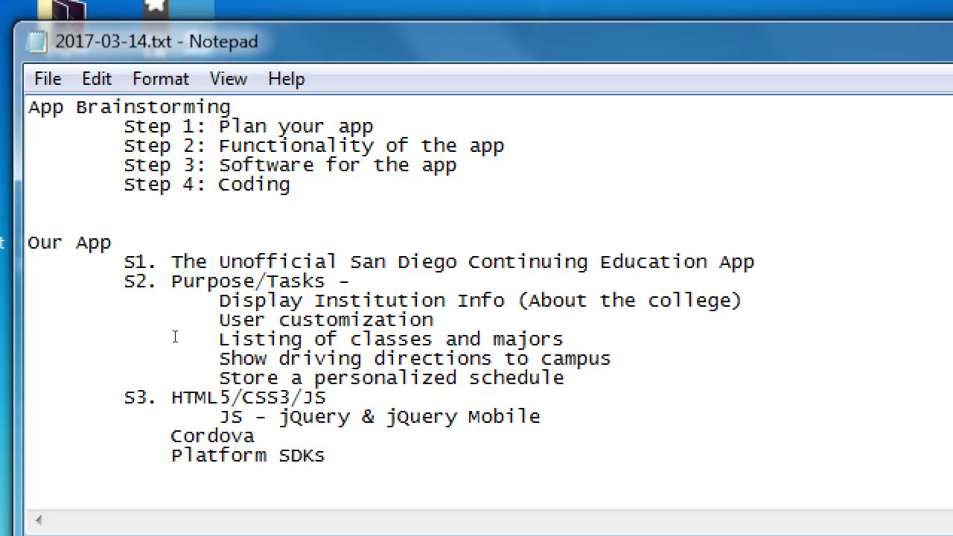
Step: Add a new indented 'S4. Notepad++' entry
key("Return")
key("Tab")
type("2")
key("BackSpace")
type("S4. Notepadd")
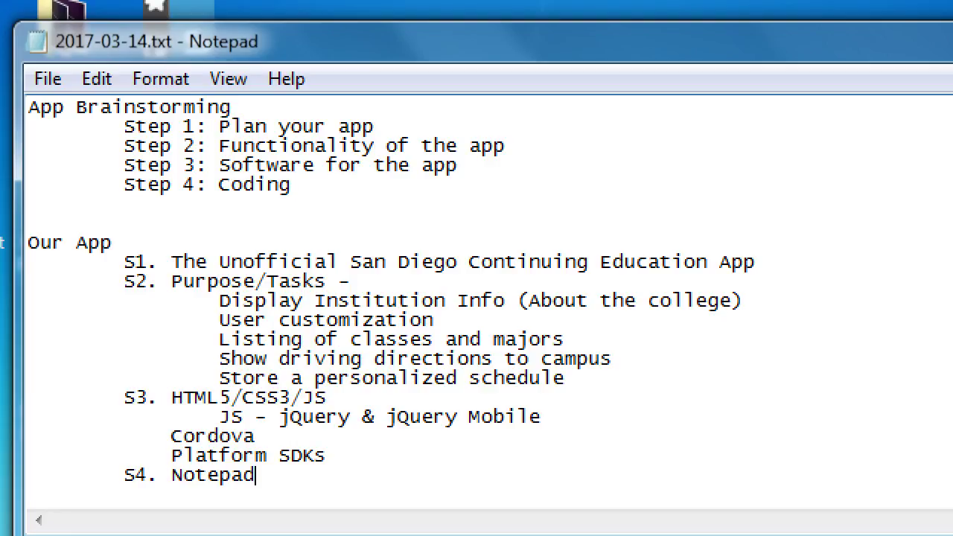
key("BackSpace")
type("++")
Step: Append '- mySDCE' to the end of the S1 app name line
key("Down")
key("Down")
key("Down")
key("Down")
key("Down")
key("Down")
key("Down")
key("Down")
key("End")
type("- M")
key("BackSpace")
type("mySDCE")
key("ctrl+shift+Left")
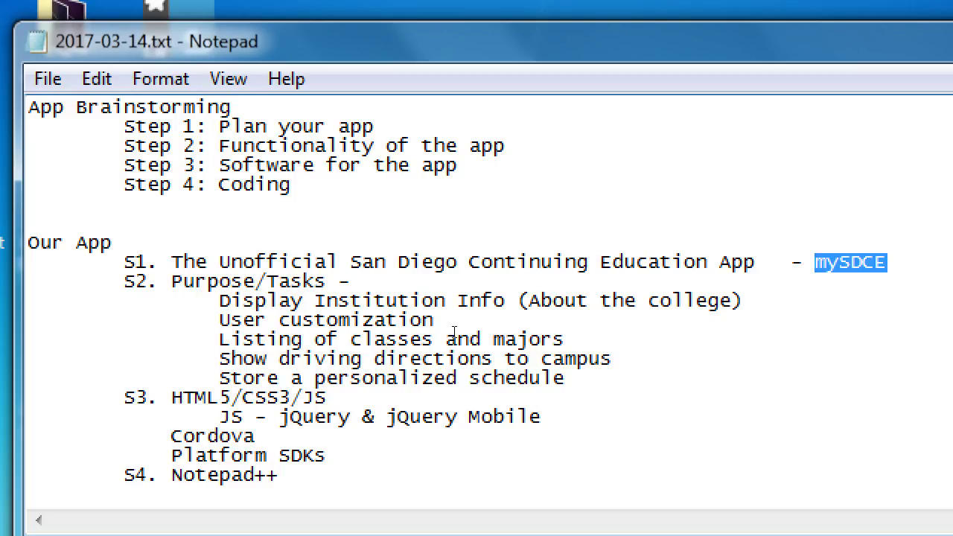
key("ctrl+End")
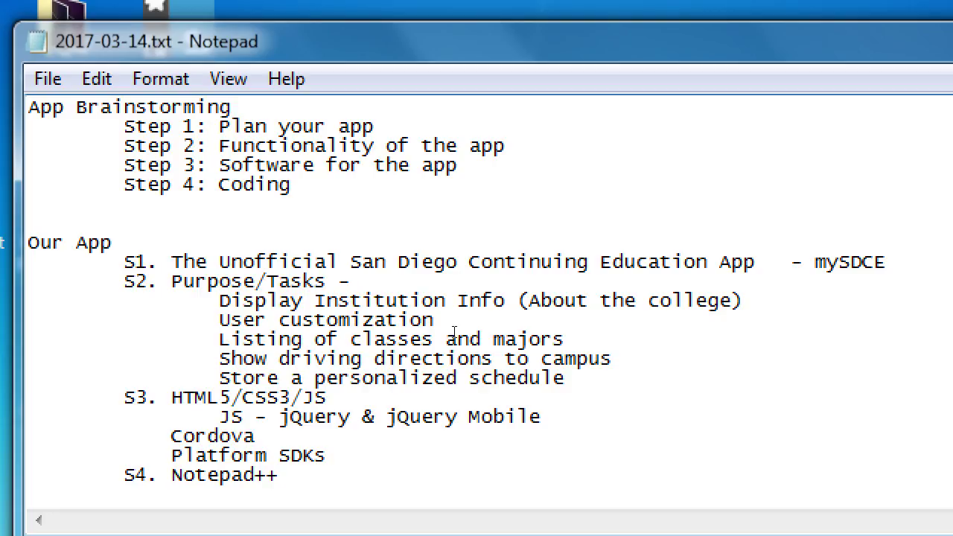
Step: Add an 'An early planning step:' heading with an indented 'Wireframing -' line
key("Return")
key("Return")
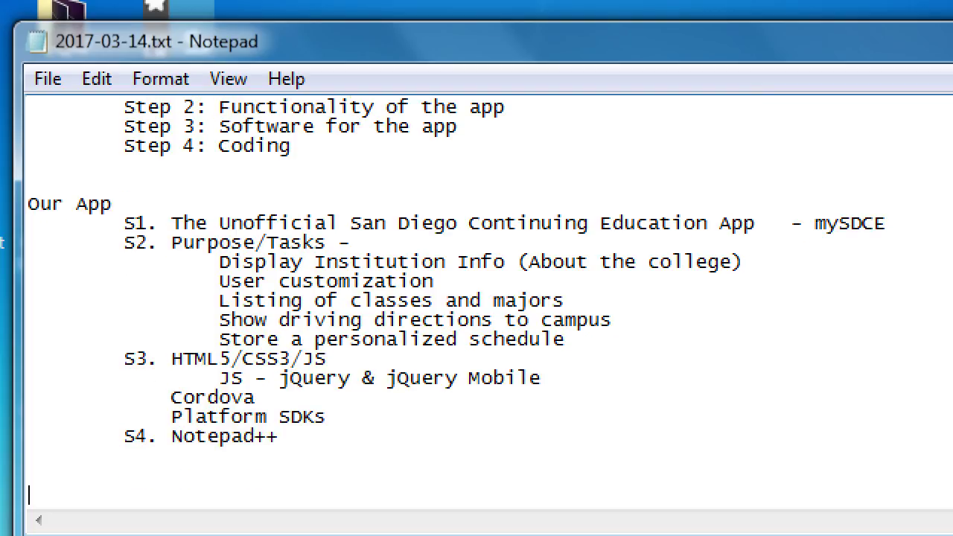
type("Ane")
key("BackSpace")
type("early plann")
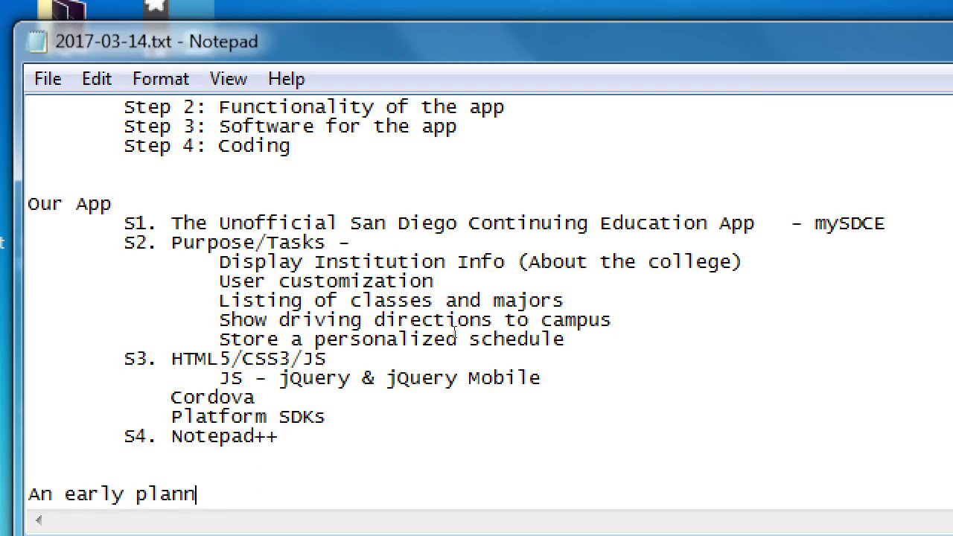
type("ing step:")
key("Return")
key("Tab")
type("Wireframing")
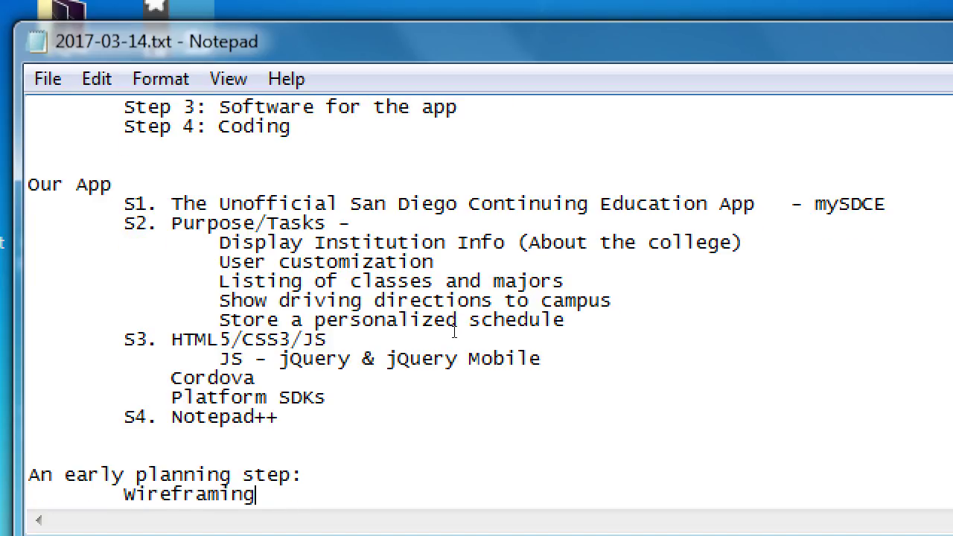
type(" - dev")
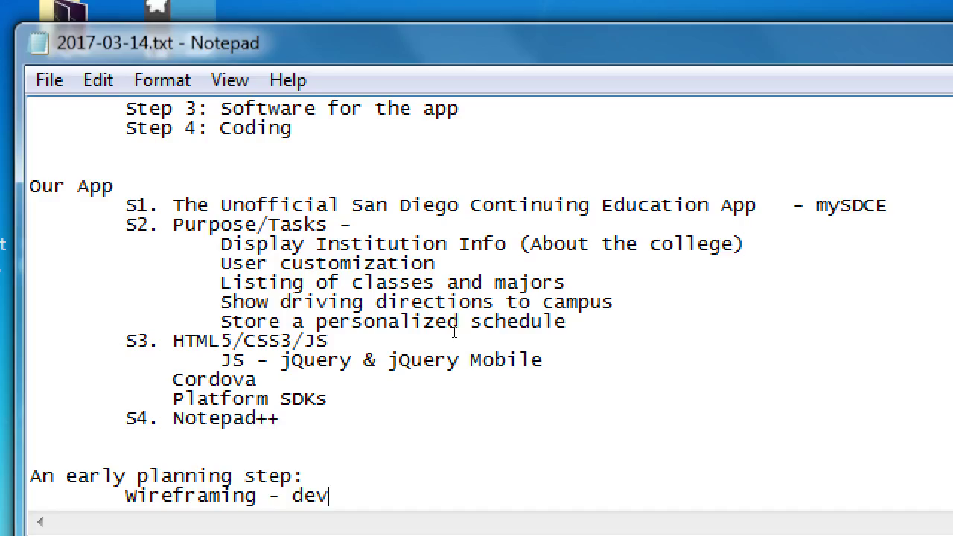
key("Return")
key("Return")
key("Return")
key("Return")
key("Return")
key("BackSpace")
key("BackSpace")
key("BackSpace")
key("BackSpace")
key("BackSpace")
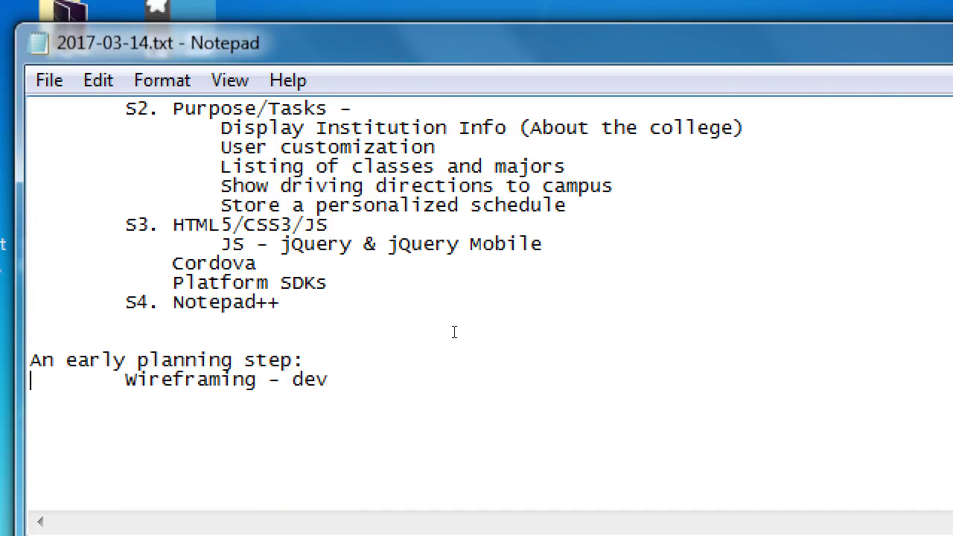
key("BackSpace")
key("BackSpace")
key("BackSpace")
key("BackSpace")
Step: Finish the definition: '(aka Thumbnailing) - Simple sketches of key components of your app. (schematic)'
type("(aa")
key("BackSpace")
type("ka Thumb")
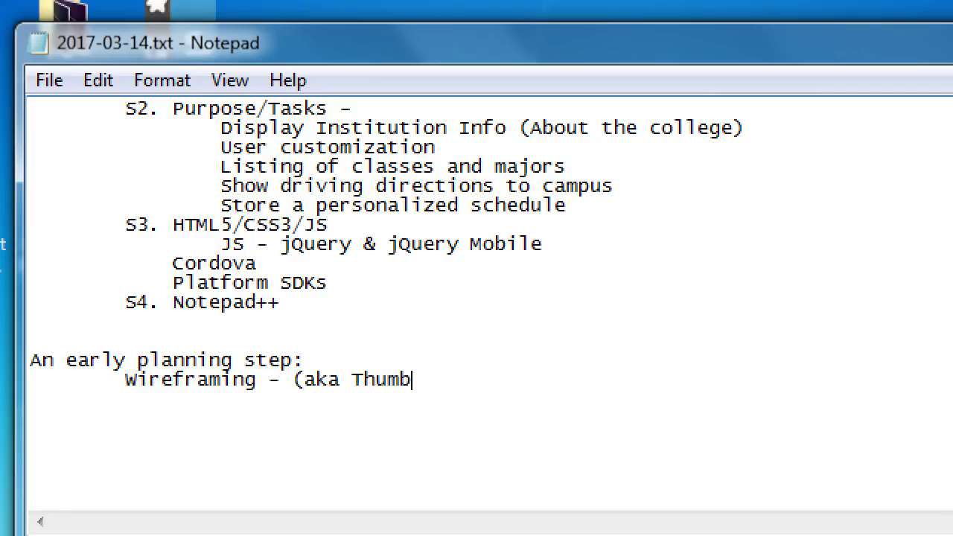
type("nailing")
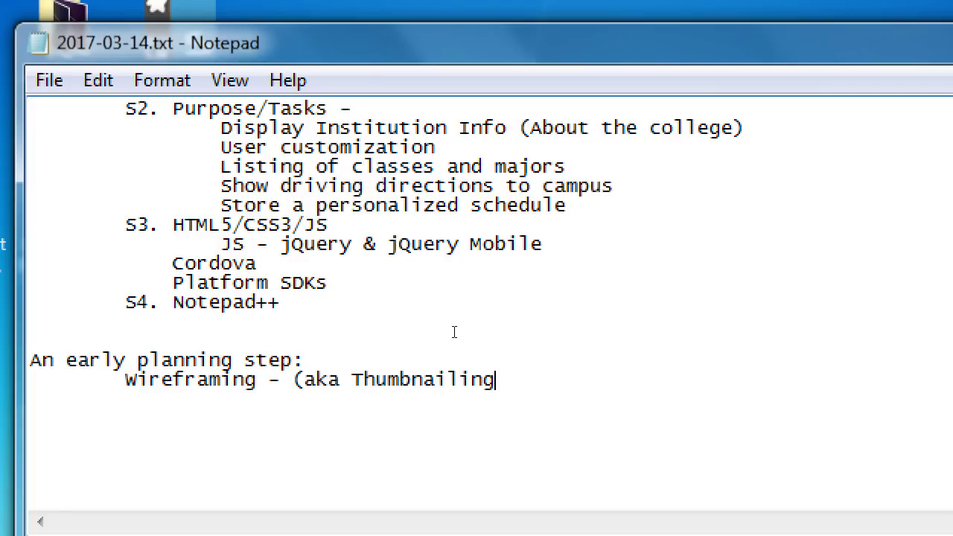
type(")")
type(" - ")
type("Sim")
key("BackSpace")
type("imple sketches of ")
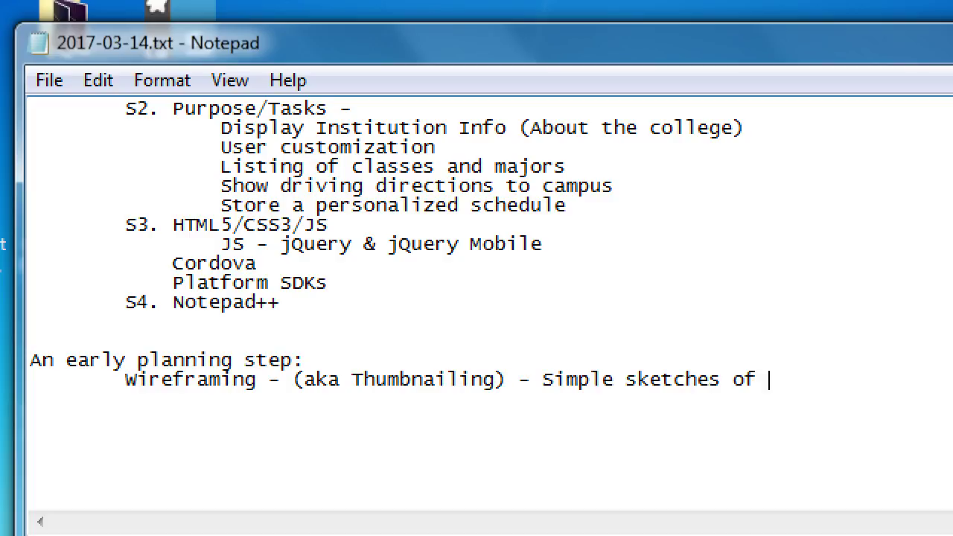
type("key componetn")
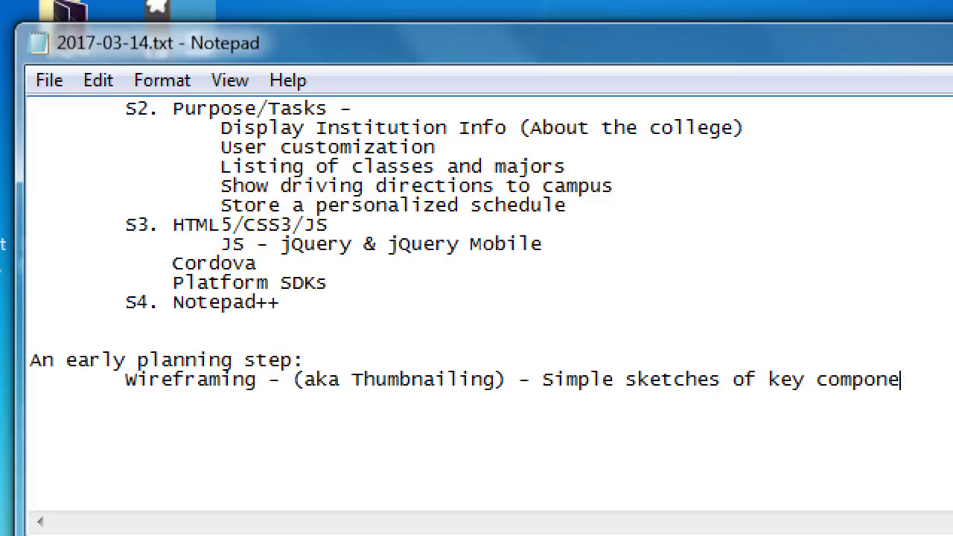
key("BackSpace")
key("BackSpace")
type("nts")
key("Return")
key("Tab")
key("Tab")
key("Tab")
key("Tab")
key("Tab")
type("of your app. ")
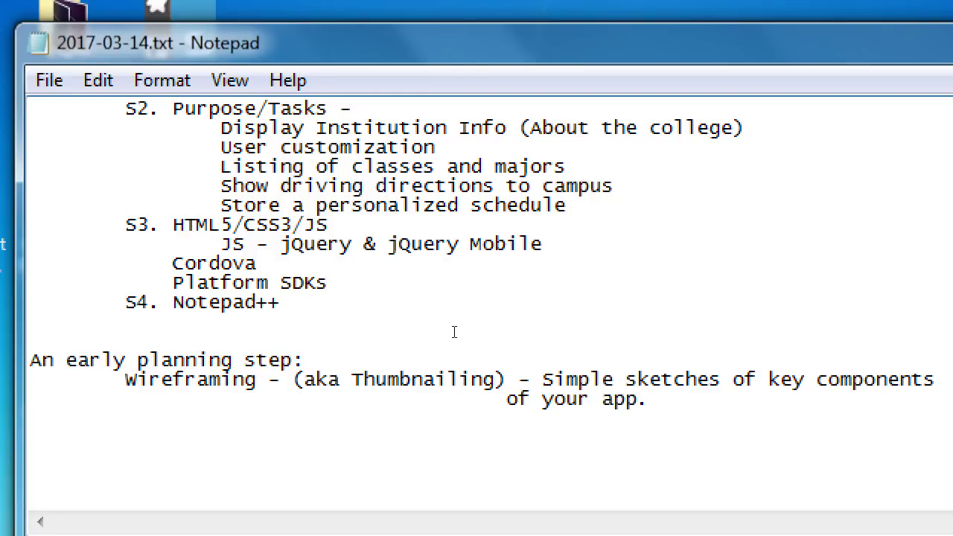
type("(schematic)")
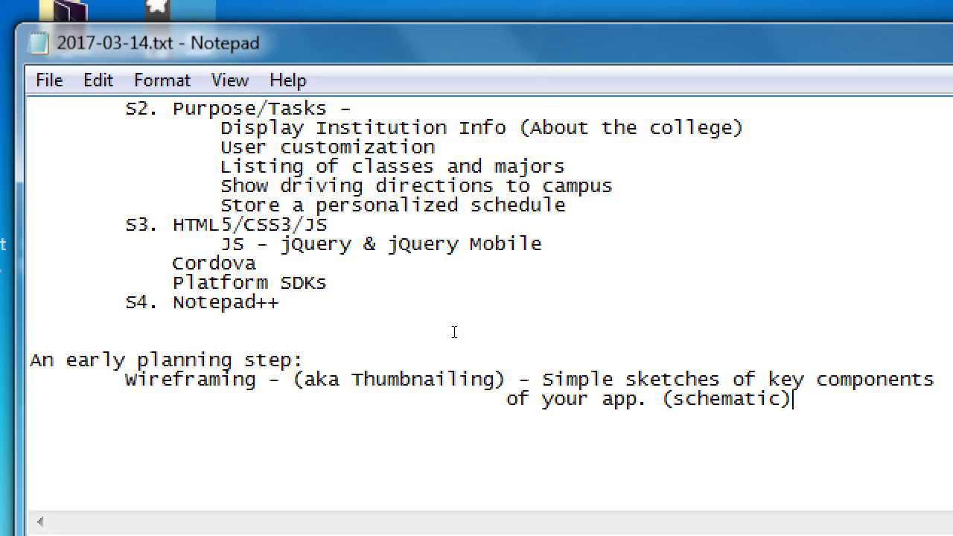
Step: Add an indented 'App Navigation Wireframe' line under the definition in Notepad
key("Return")
key("Tab")
type("App navigatio")
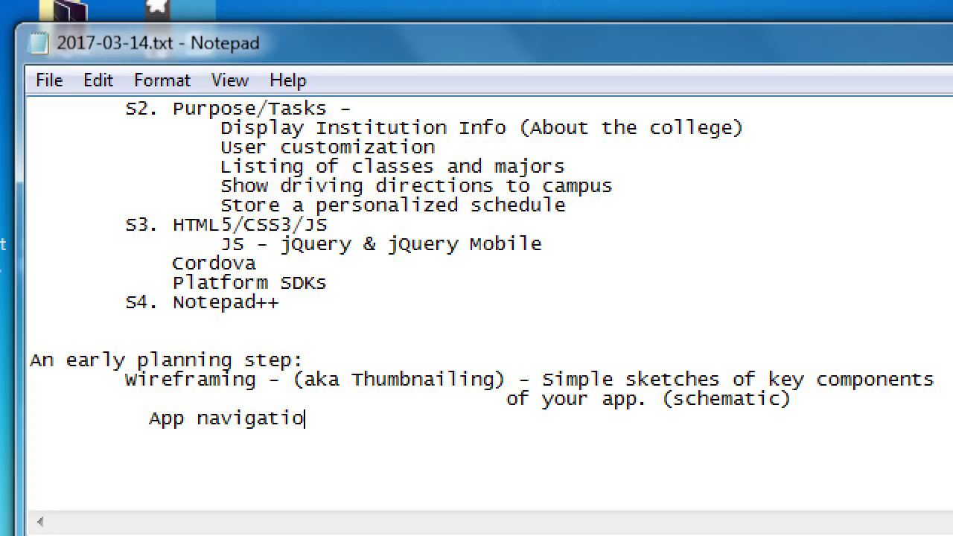
type("n Wireframe")
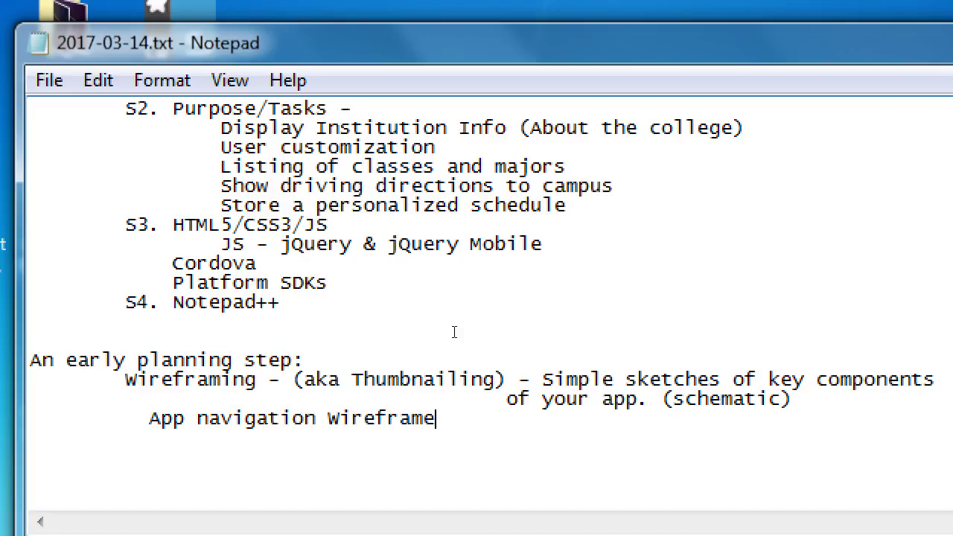
key("ctrl+Left")
key("ctrl+Left")
key("shift+Right")
type("N")
key("Down")
key("Down")
key("Down")
key("Down")
key("Down")
key("Down")
key("Down")
Step: Add an indented 'Interface Schematics' line below it, correcting the typo
key("Up")
key("Up")
key("Up")
key("Up")
key("Up")
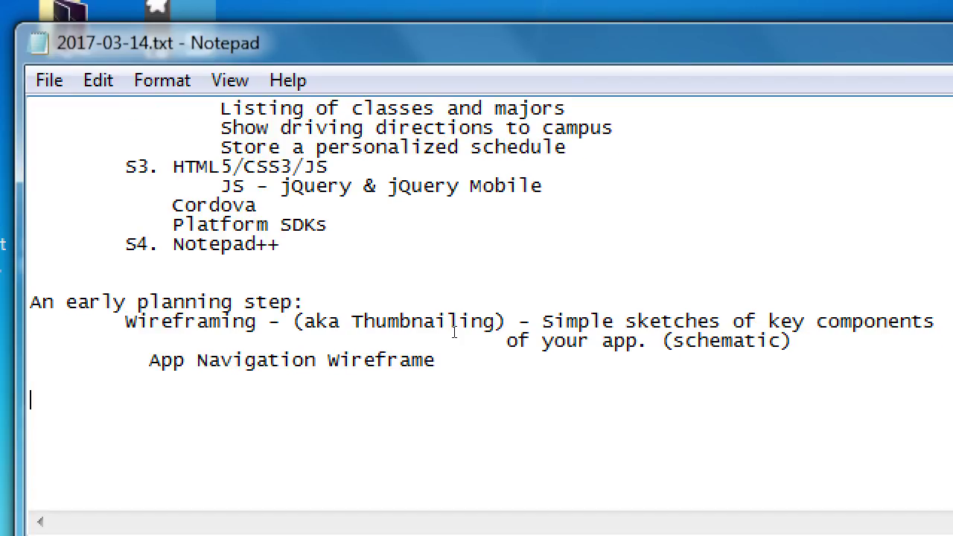
key("Up")
key("Tab")
key("Tab")
key("BackSpace")
type("Interface")
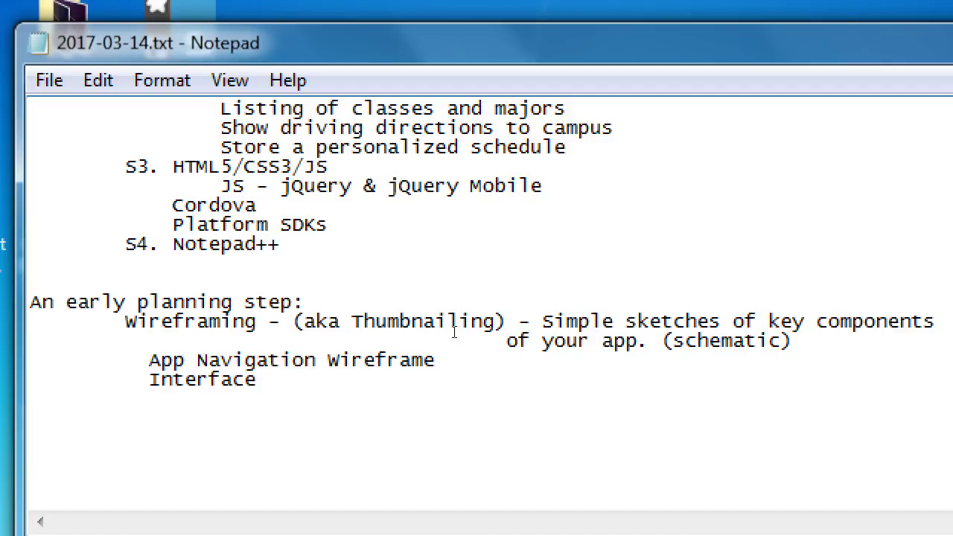
type(" She")
key("BackSpace")
key("BackSpace")
type("chematics")
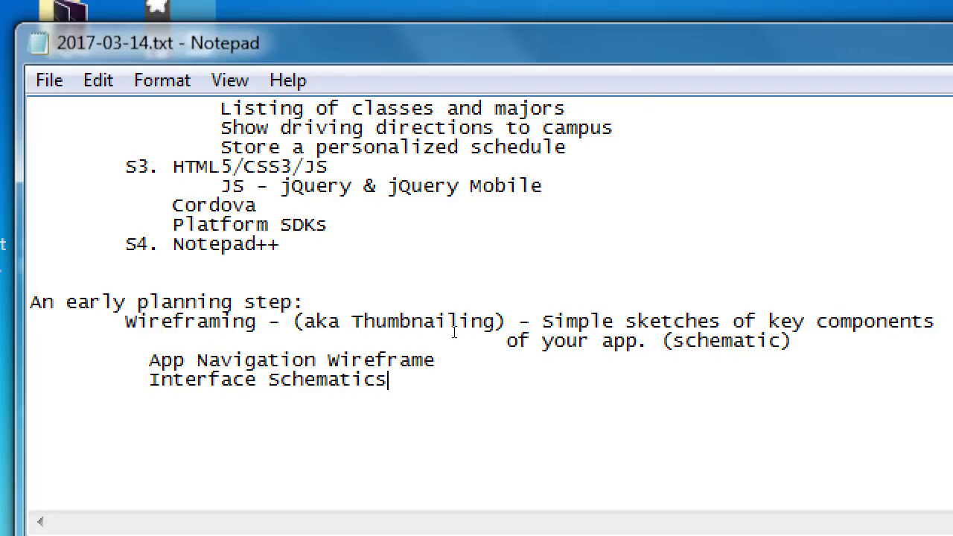
Step: Launch Paint from Start search by typing 'pain'
key("super+minus")
key("super")
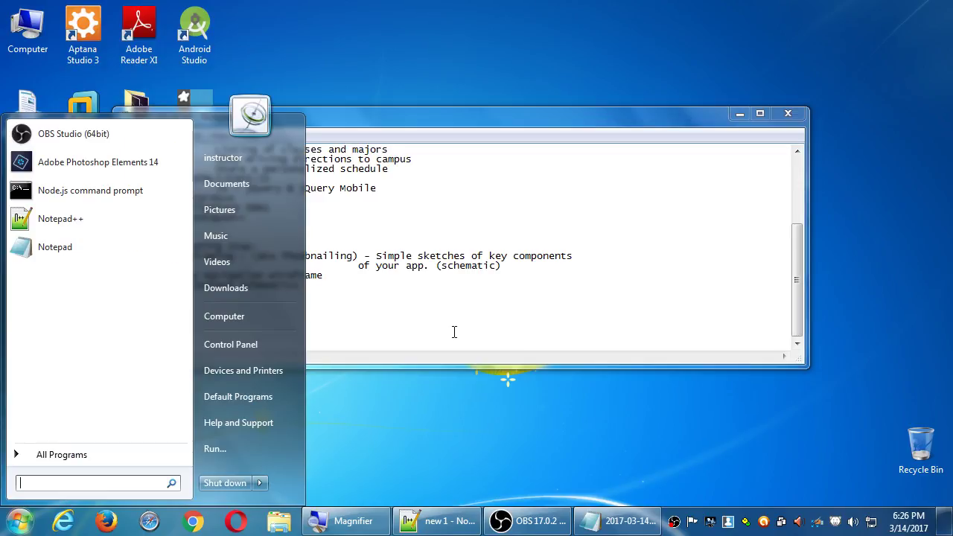
type("pain")
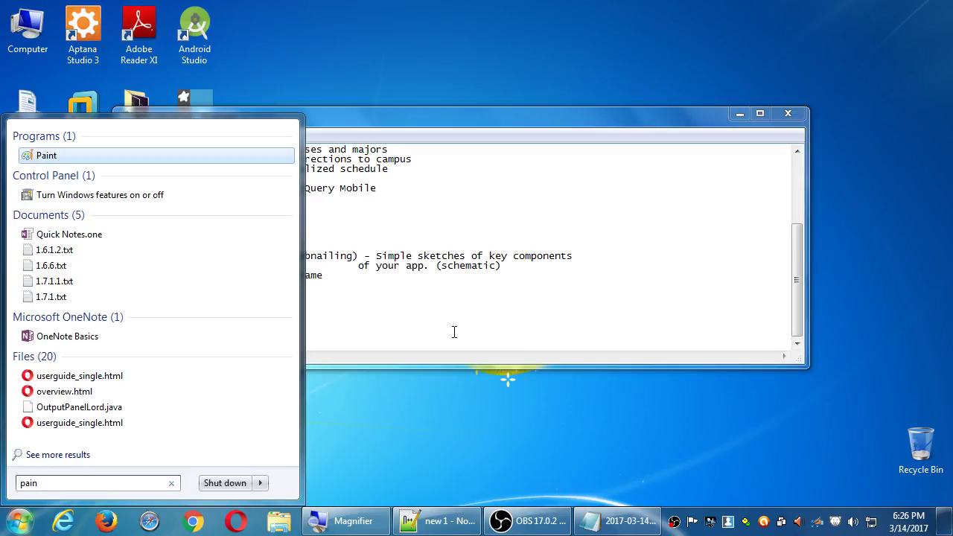
key("Return")
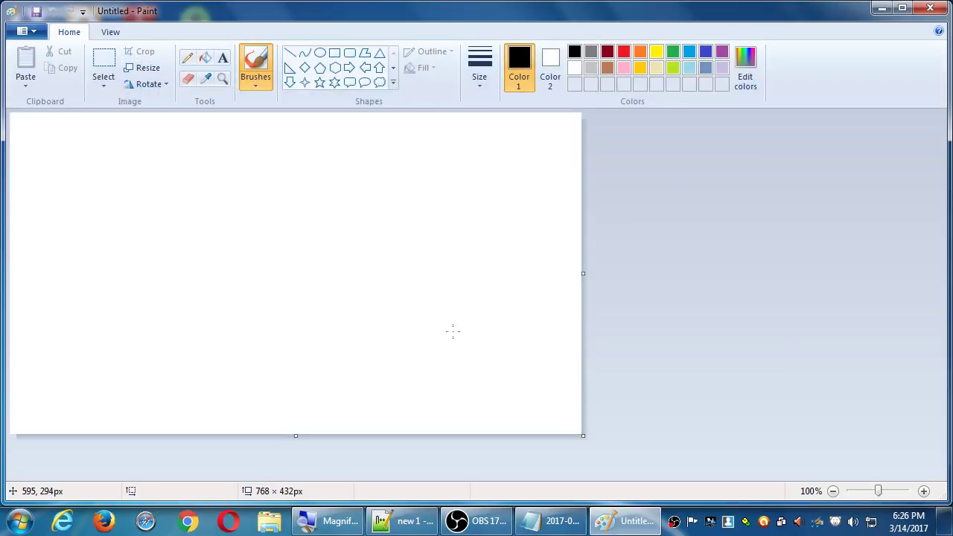
Step: Maximize Paint, enlarge the blank canvas, and start saving it to the Desktop as '2017-03-map'
left_click(902, 7)
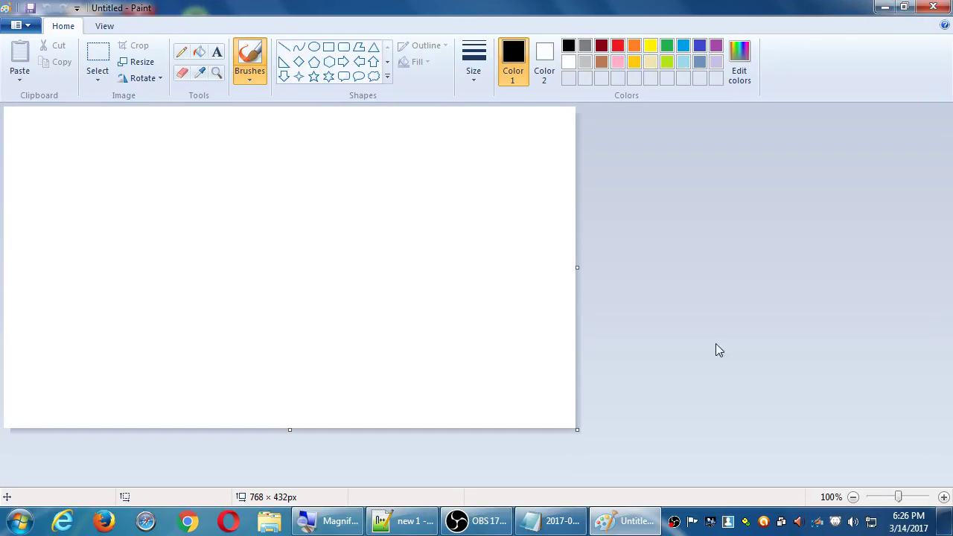
left_click_drag(578, 431, 929, 474)
key("ctrl+s")
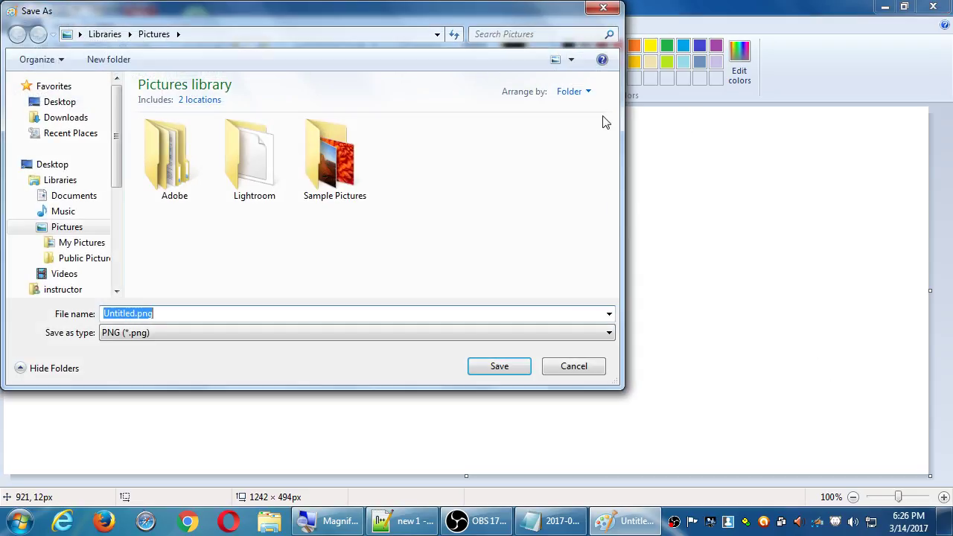
left_click(54, 101)
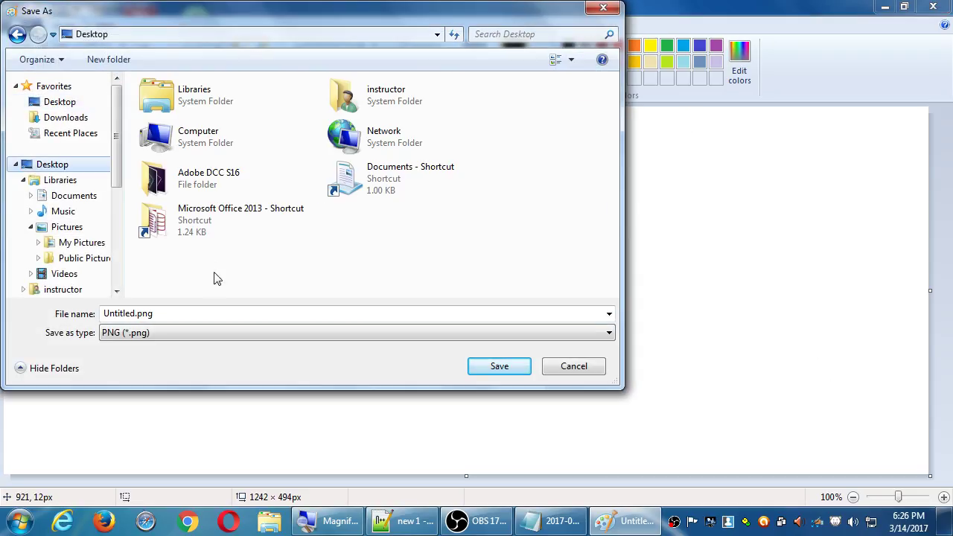
left_click(190, 314)
type("2017-03")
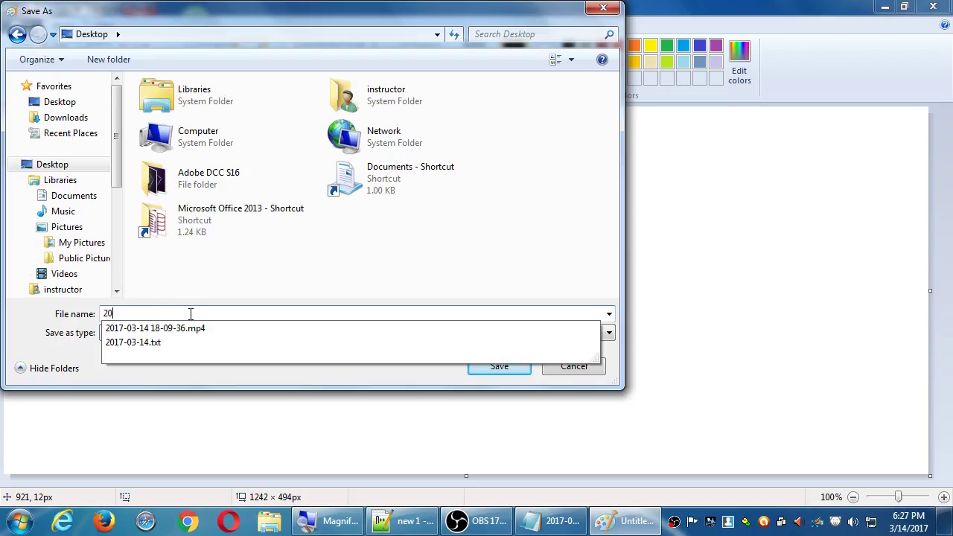
type("-map")
Step: Check the Notepad notes, then save the image as '2017-03-navigation-wireframe.png'
key("alt+Tab")
key("alt+Tab")
key("alt+Tab")
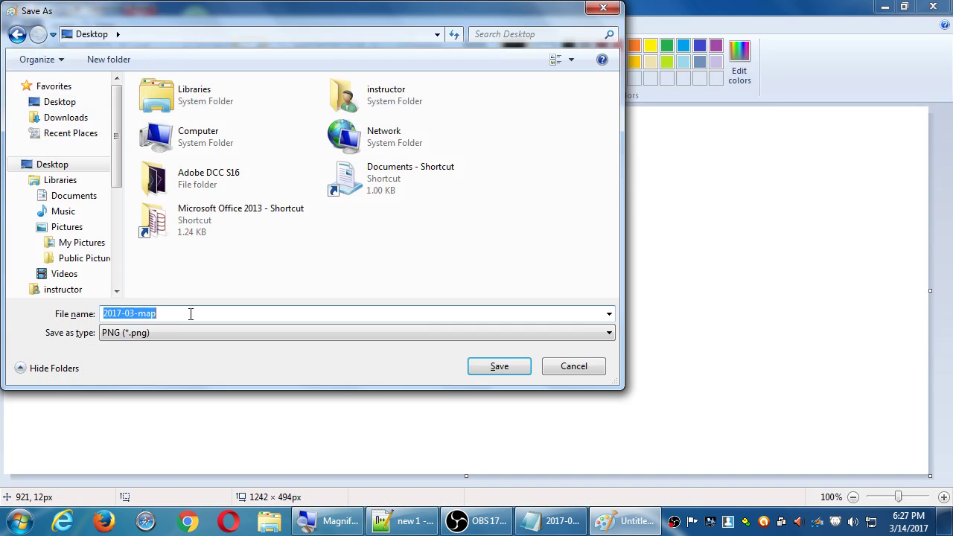
key("alt+Tab")
key("alt+Tab")
key("alt+Tab")
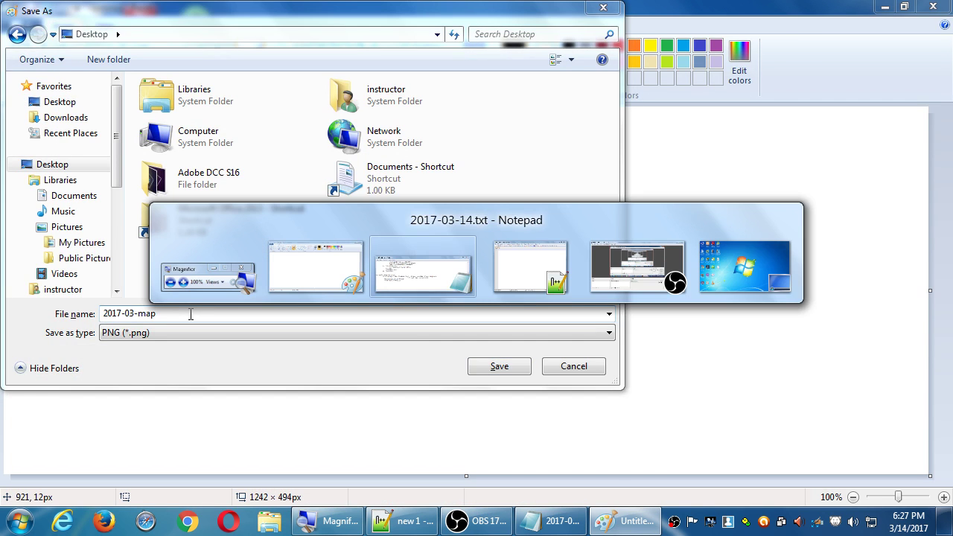
key("alt+shift+Tab")
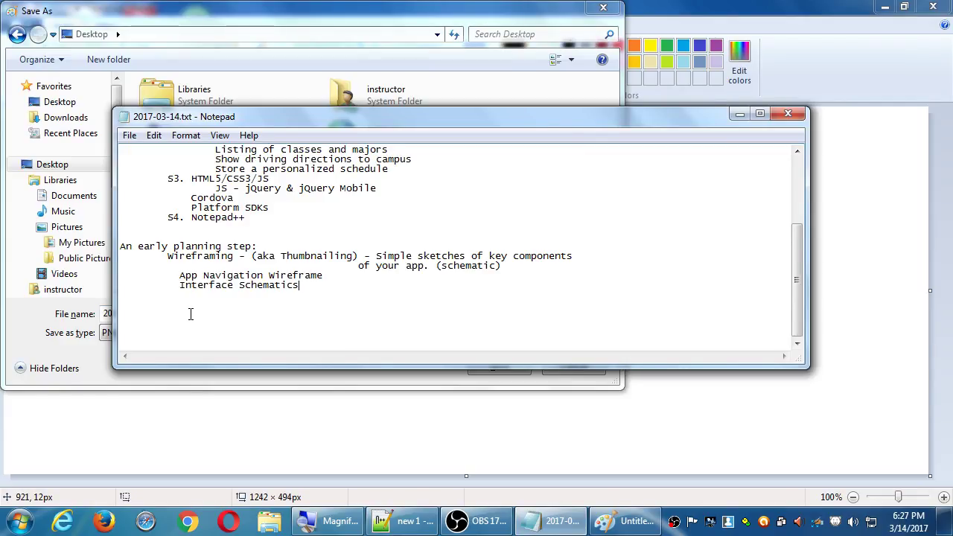
key("alt+Tab")
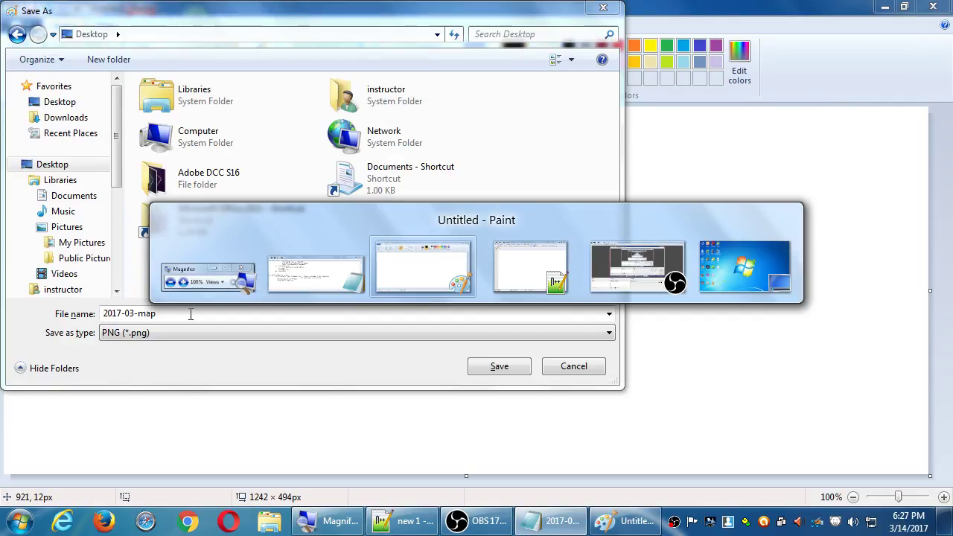
key("alt+shift+Tab")
key("alt+Tab")
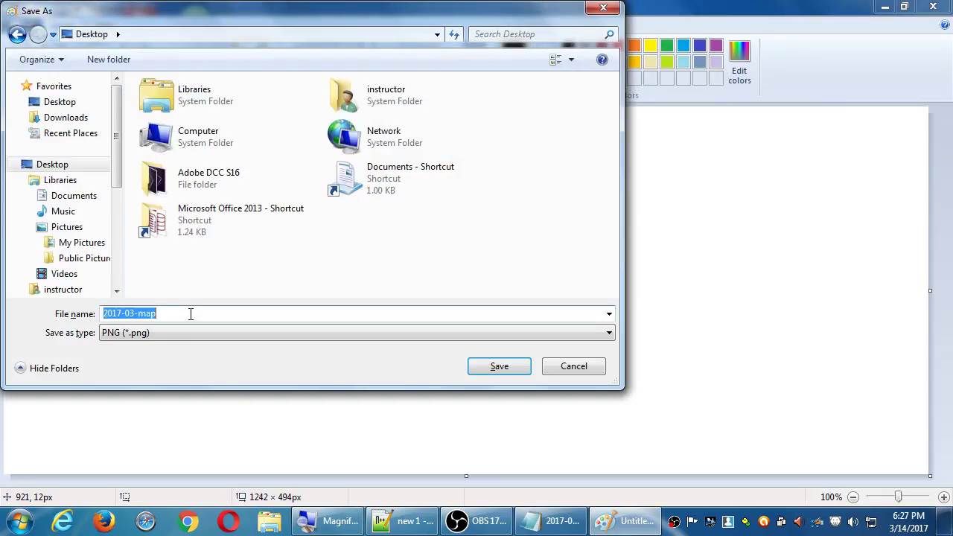
left_click(191, 314)
key("BackSpace")
key("BackSpace")
key("BackSpace")
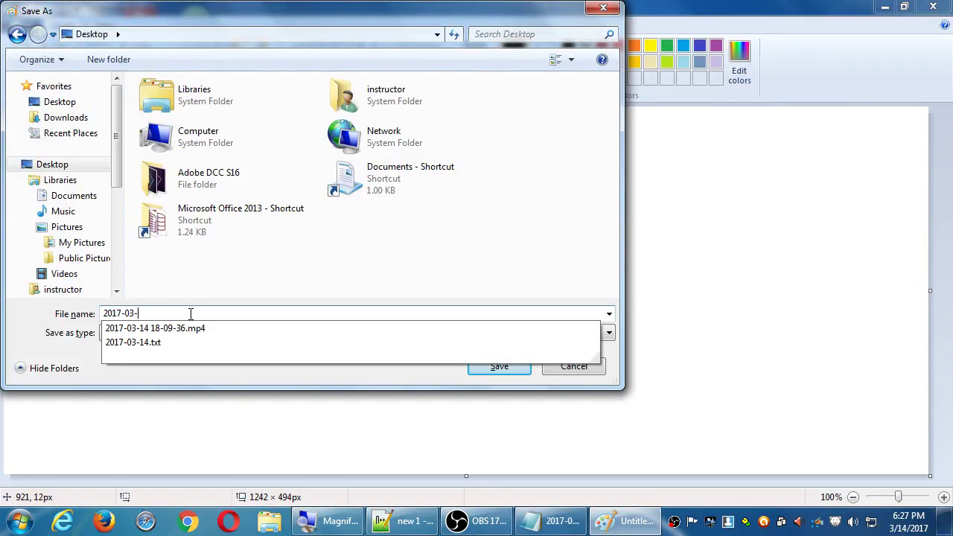
type("navigation-")
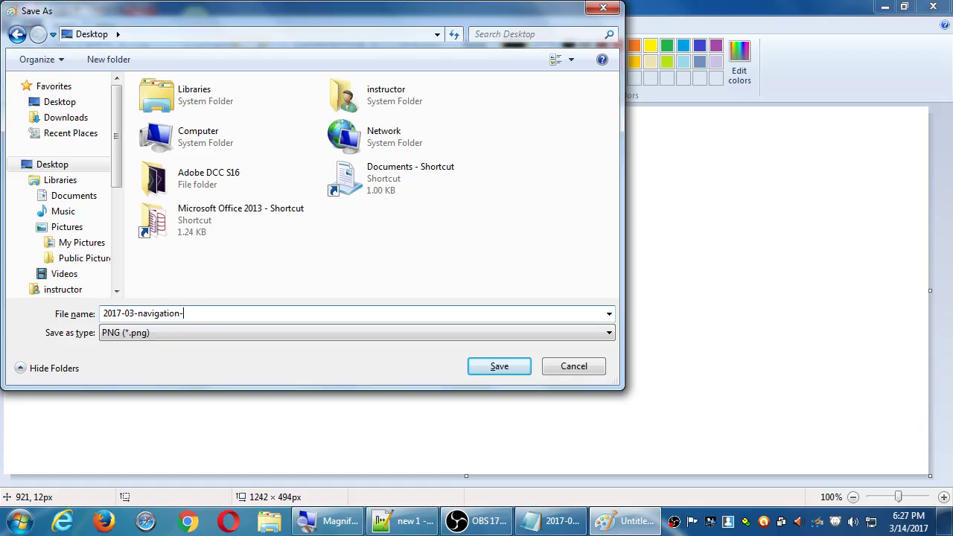
type("wireframe")
key("Return")
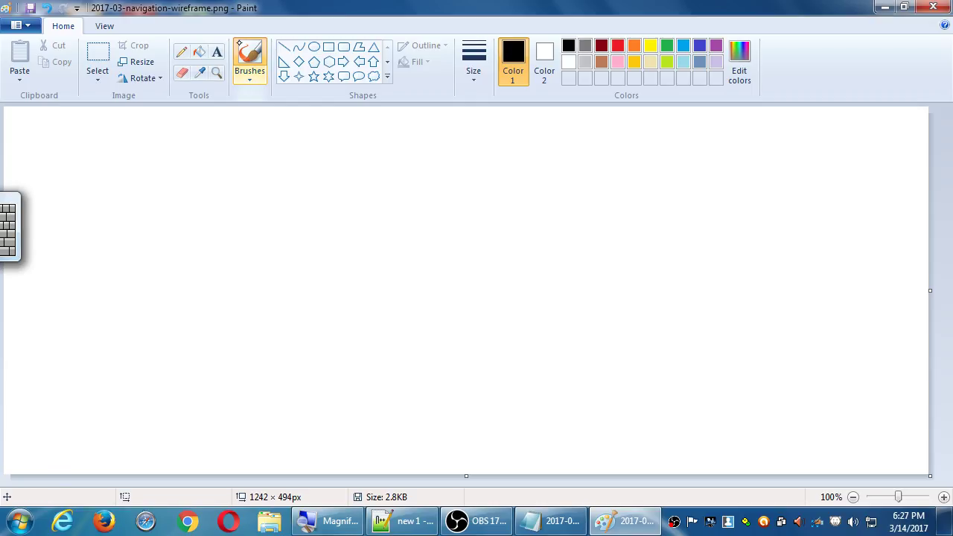
Step: Brush a box labelled IDX, save, and draw three branch lines below it
mouse_move(534, 177)
left_mouse_down()
mouse_move(530, 309)
mouse_move(593, 336)
left_mouse_up()
key("ctrl+z")
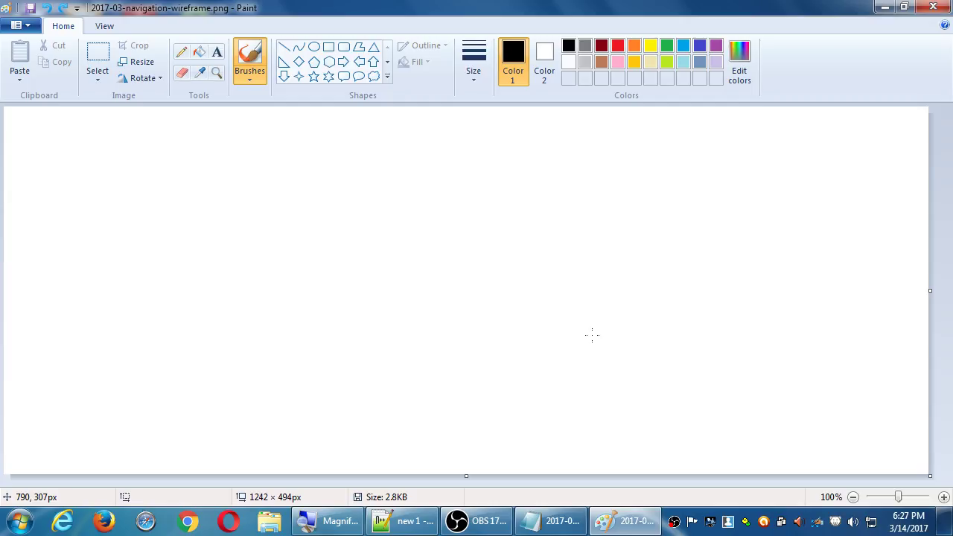
mouse_move(367, 117)
left_mouse_down()
mouse_move(366, 168)
mouse_move(433, 173)
mouse_move(348, 177)
left_mouse_up()
left_click_drag(386, 134, 383, 154)
mouse_move(396, 140)
left_mouse_down()
mouse_move(395, 159)
mouse_move(414, 163)
left_mouse_up()
left_click_drag(408, 159, 418, 142)
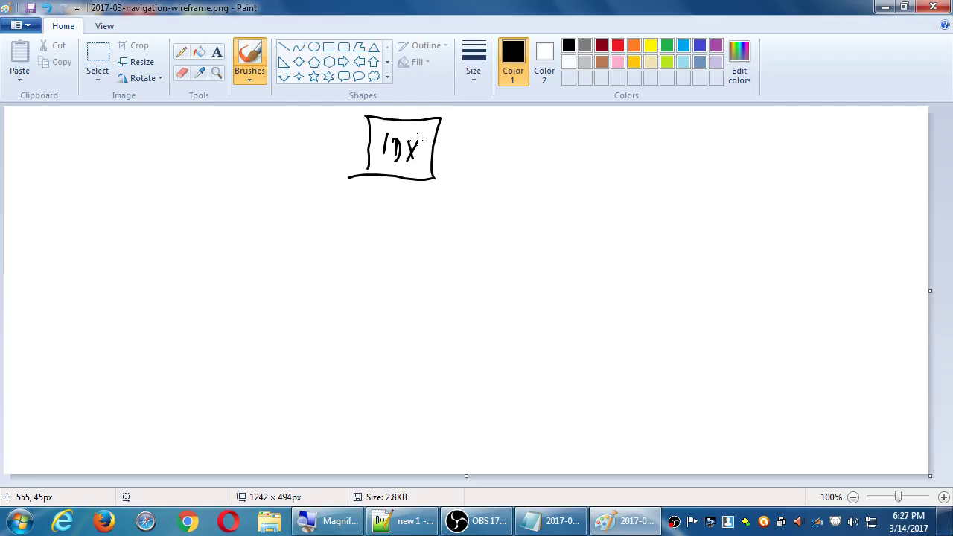
key("ctrl+s")
left_click_drag(377, 182, 324, 233)
mouse_move(393, 188)
left_mouse_down()
mouse_move(402, 246)
mouse_move(462, 236)
left_mouse_up()
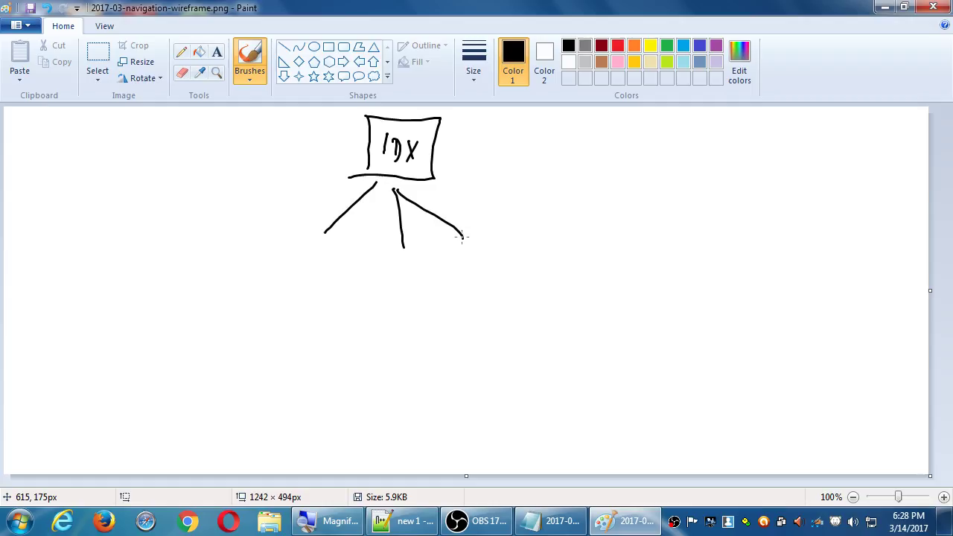
Step: Brush a SPLASH box left of IDX with an arrow leading into IDX
left_click_drag(176, 117, 172, 181)
mouse_move(178, 117)
left_mouse_down()
mouse_move(248, 118)
mouse_move(172, 182)
left_mouse_up()
mouse_move(195, 136)
left_mouse_down()
mouse_move(184, 162)
mouse_move(225, 140)
mouse_move(229, 155)
mouse_move(354, 142)
left_mouse_up()
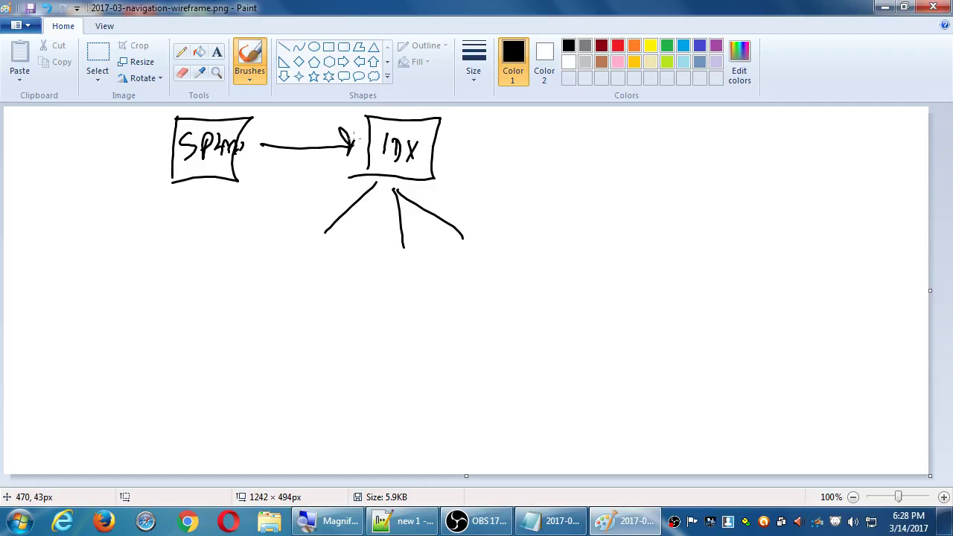
mouse_move(227, 144)
left_mouse_down()
mouse_move(246, 148)
mouse_move(228, 152)
left_mouse_up()
Step: Draw a small circle above the SPLASH-to-IDX arrow
left_click_drag(296, 124, 298, 133)
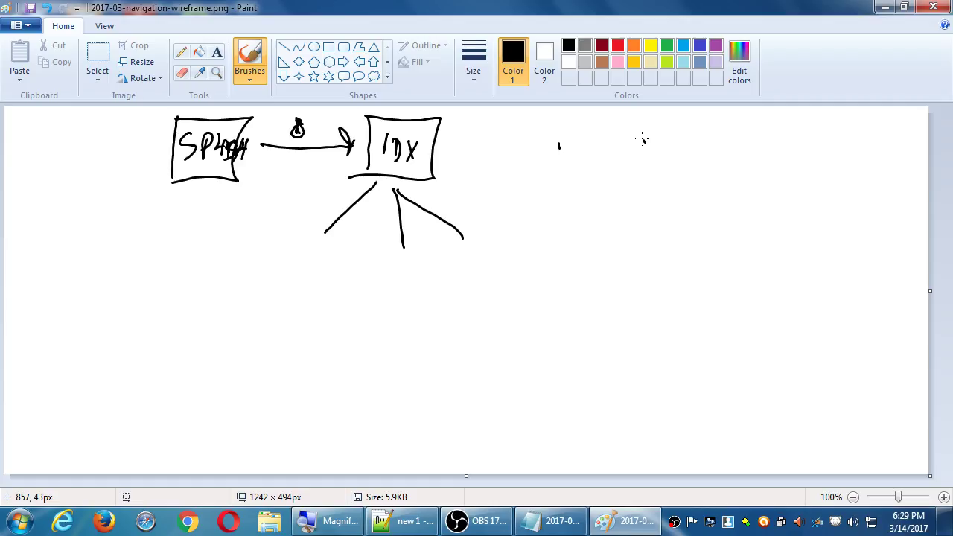
Step: Brush an ABOUT box under IDX's left branch after undoing stray strokes, then show Notepad
left_click_drag(295, 237, 279, 332)
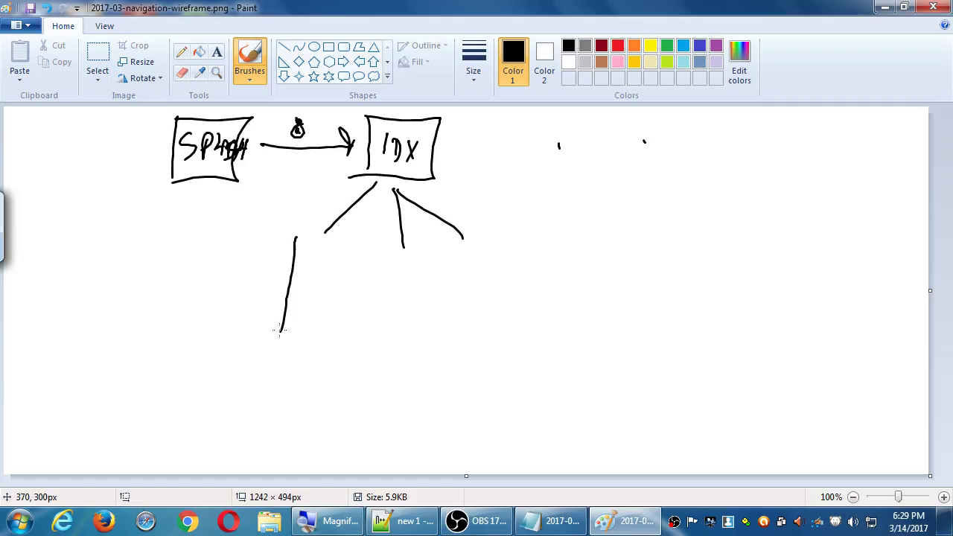
key("ctrl+z")
left_click_drag(272, 240, 262, 279)
key("ctrl+z")
mouse_move(191, 241)
left_mouse_down()
mouse_move(192, 309)
mouse_move(285, 323)
mouse_move(183, 308)
mouse_move(208, 256)
mouse_move(221, 282)
left_mouse_up()
left_click_drag(206, 273, 225, 280)
mouse_move(225, 256)
left_mouse_down()
mouse_move(223, 281)
mouse_move(239, 267)
left_mouse_up()
left_click_drag(250, 260, 256, 262)
mouse_move(263, 261)
left_mouse_down()
mouse_move(276, 260)
mouse_move(265, 281)
left_mouse_up()
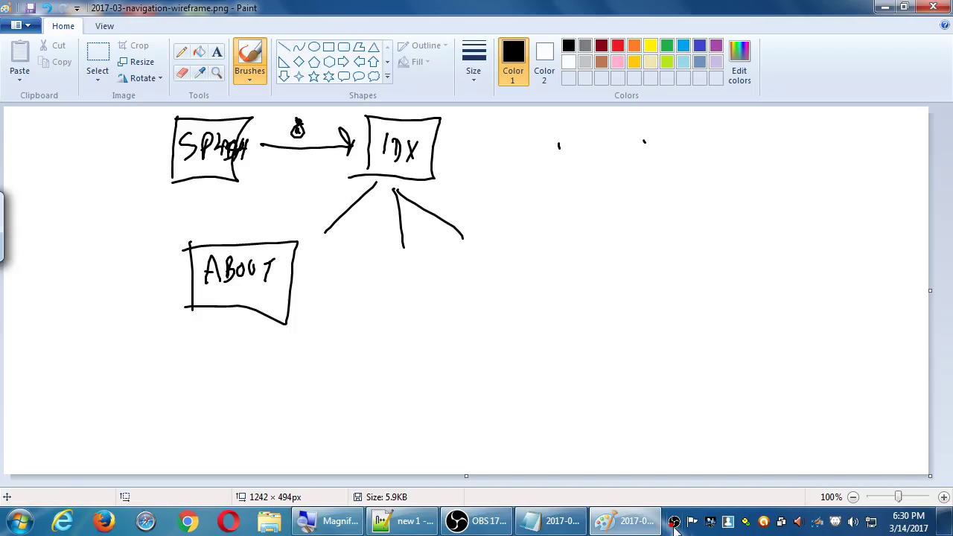
left_click(562, 523)
Step: Snap Notepad to the right half, highlight the Institution Info task, and re-maximize Paint
left_click_drag(484, 123, 952, 119)
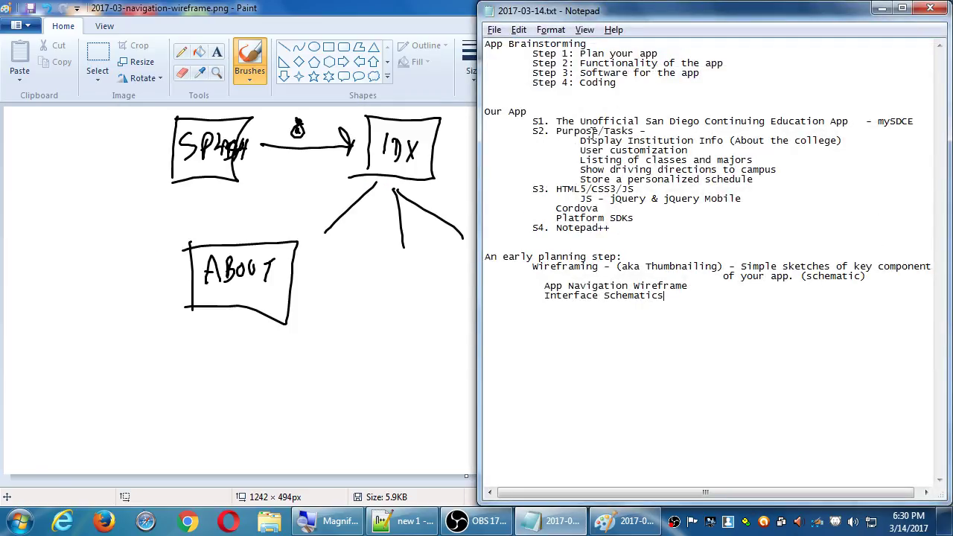
left_click_drag(640, 140, 752, 143)
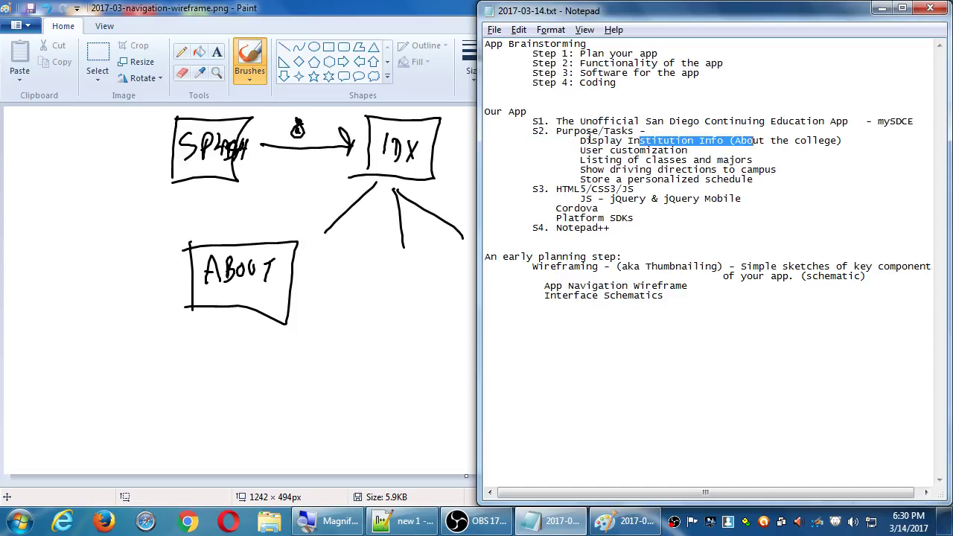
double_click(372, 15)
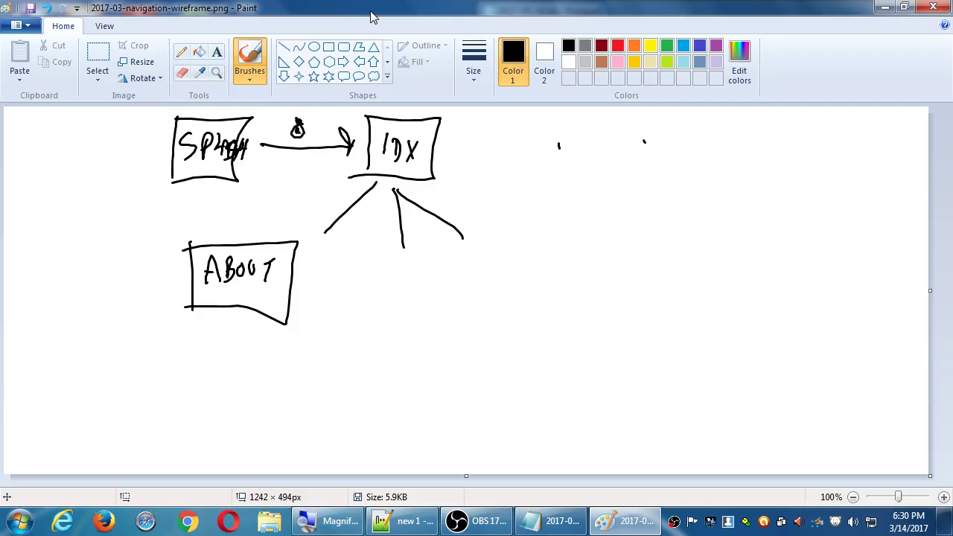
Step: Brush two boxes under IDX's middle and right branches, labelled ART and COMP
left_click_drag(361, 245, 369, 321)
mouse_move(358, 250)
left_mouse_down()
mouse_move(443, 256)
mouse_move(434, 317)
mouse_move(352, 322)
left_mouse_up()
left_click_drag(499, 247, 500, 313)
mouse_move(490, 247)
left_mouse_down()
mouse_move(568, 223)
mouse_move(511, 312)
mouse_move(497, 310)
left_mouse_up()
mouse_move(373, 299)
left_mouse_down()
mouse_move(382, 270)
mouse_move(395, 299)
left_mouse_up()
mouse_move(392, 283)
left_mouse_down()
mouse_move(377, 282)
mouse_move(402, 286)
mouse_move(422, 269)
left_mouse_up()
mouse_move(418, 271)
left_mouse_down()
mouse_move(415, 284)
mouse_move(423, 266)
left_mouse_up()
mouse_move(521, 254)
left_mouse_down()
mouse_move(511, 274)
mouse_move(546, 259)
left_mouse_up()
mouse_move(555, 259)
left_mouse_down()
mouse_move(553, 281)
mouse_move(552, 271)
left_mouse_up()
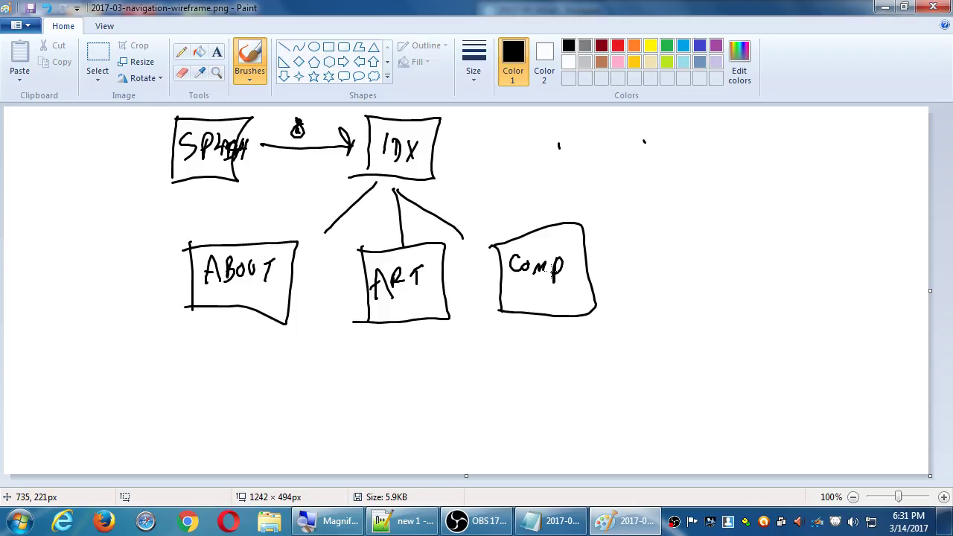
Step: Draw two branches from ART leading to a narrow column and a box of stacked lines
left_click_drag(377, 324, 355, 373)
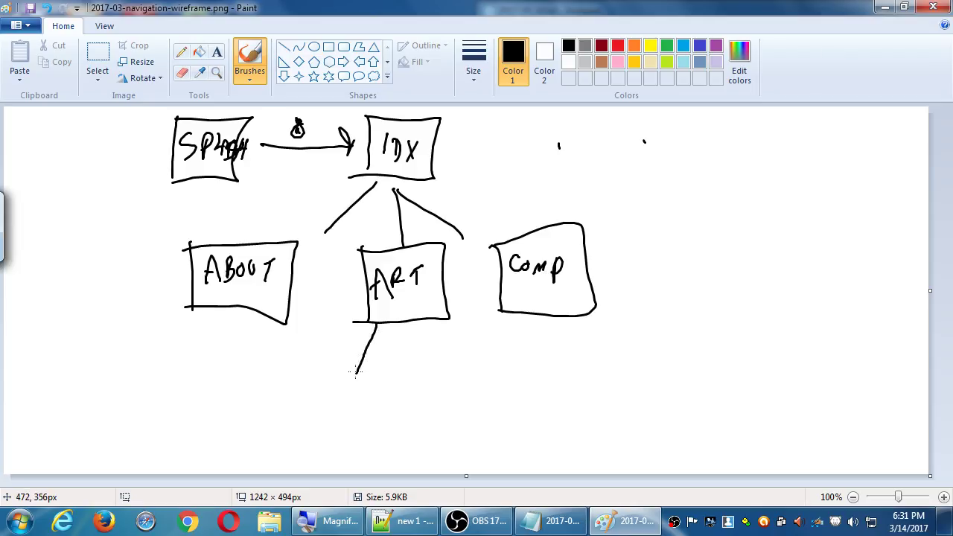
left_click_drag(419, 322, 437, 365)
left_click_drag(344, 379, 331, 445)
mouse_move(344, 378)
left_mouse_down()
mouse_move(360, 415)
mouse_move(338, 444)
left_mouse_up()
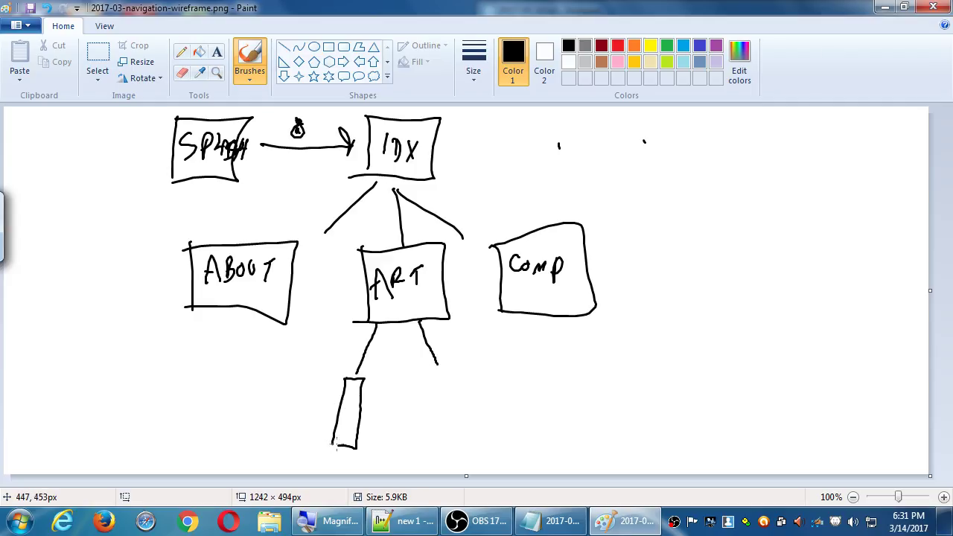
left_click_drag(431, 372, 419, 445)
mouse_move(431, 374)
left_mouse_down()
mouse_move(479, 432)
mouse_move(419, 446)
mouse_move(478, 391)
mouse_move(481, 419)
left_mouse_up()
left_click_drag(422, 427, 458, 433)
Step: Write SIDEBAR under the narrow column
mouse_move(306, 449)
left_mouse_down()
mouse_move(297, 463)
mouse_move(308, 466)
left_mouse_up()
left_click_drag(307, 452, 305, 466)
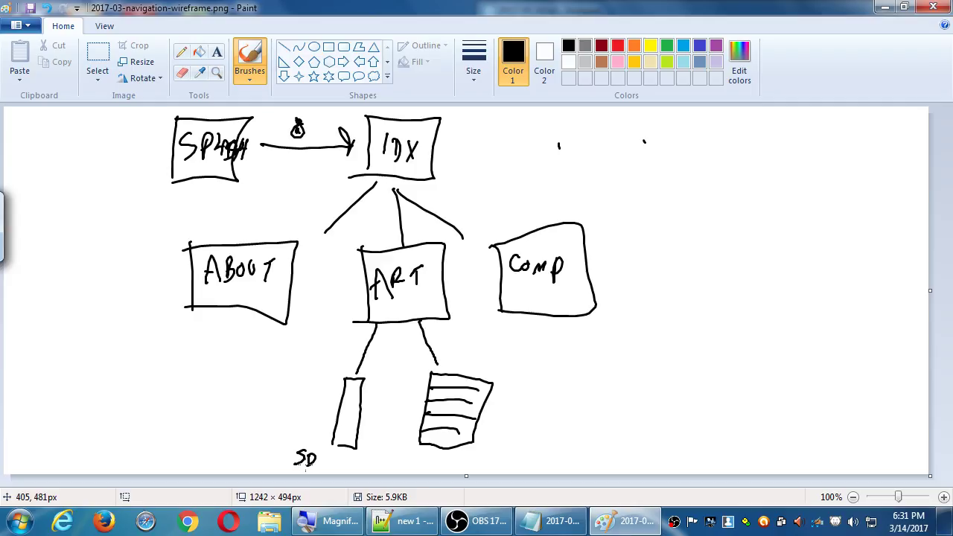
key("ctrl+z")
mouse_move(312, 452)
left_mouse_down()
mouse_move(314, 465)
mouse_move(333, 467)
left_mouse_up()
mouse_move(330, 450)
left_mouse_down()
mouse_move(339, 471)
mouse_move(371, 465)
left_mouse_up()
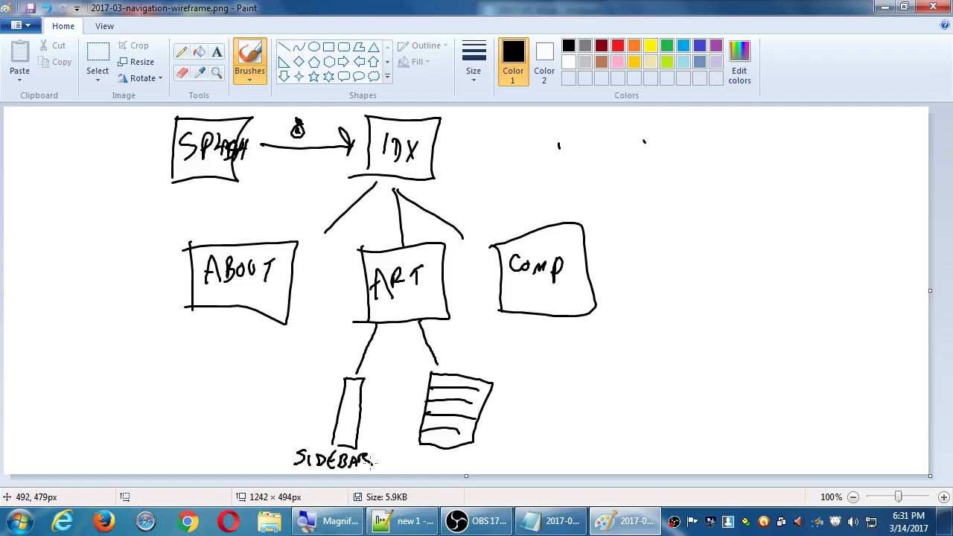
Step: Add a grid icon by SIDEBAR, label the lined box CLASSES, and branch COMP to a play box
mouse_move(313, 418)
left_mouse_down()
mouse_move(313, 402)
mouse_move(312, 414)
mouse_move(329, 396)
mouse_move(325, 412)
left_mouse_up()
mouse_move(429, 451)
left_mouse_down()
mouse_move(422, 464)
mouse_move(440, 461)
mouse_move(446, 475)
mouse_move(474, 462)
left_mouse_up()
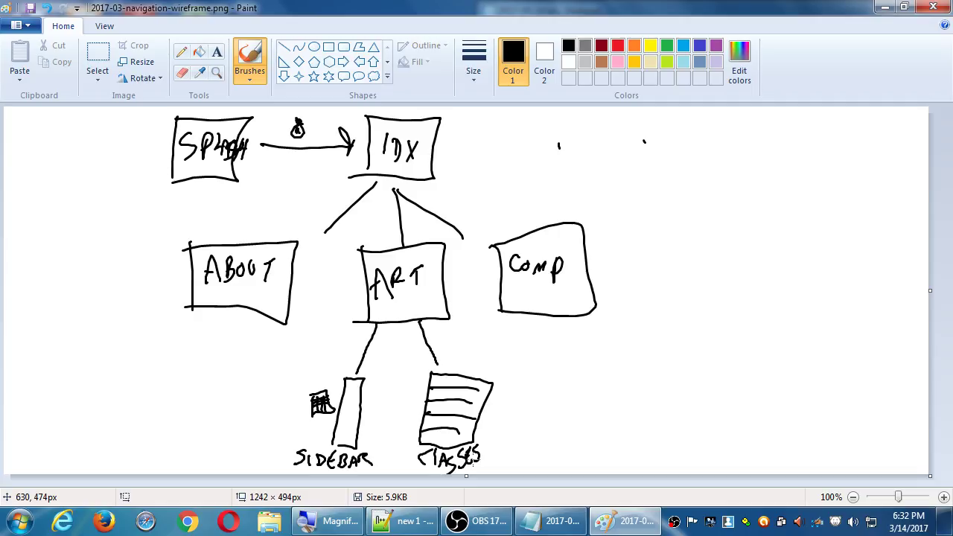
mouse_move(542, 322)
left_mouse_down()
mouse_move(543, 360)
mouse_move(600, 350)
left_mouse_up()
mouse_move(536, 368)
left_mouse_down()
mouse_move(533, 408)
mouse_move(566, 374)
mouse_move(561, 398)
mouse_move(531, 398)
mouse_move(551, 382)
mouse_move(538, 426)
mouse_move(537, 414)
mouse_move(563, 405)
left_mouse_up()
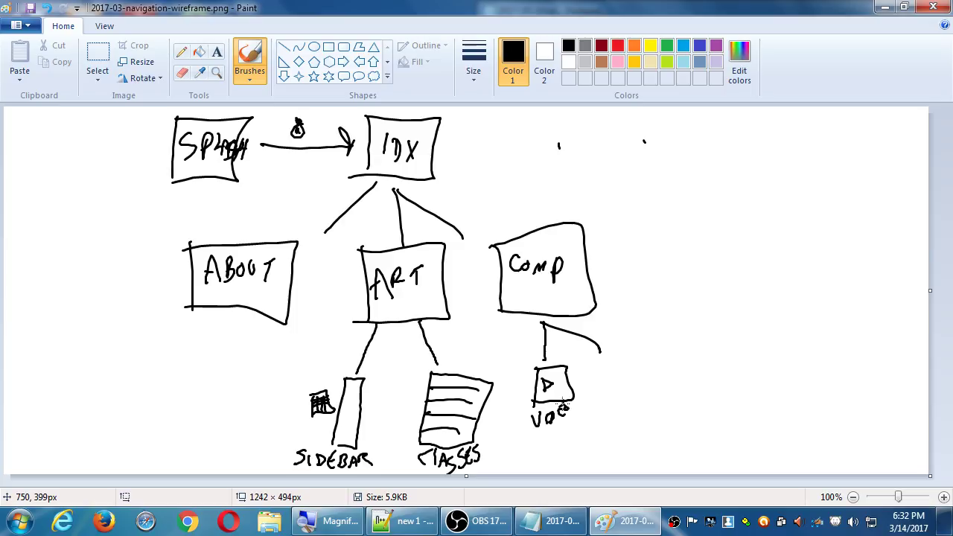
Step: Sketch a lined page box to the right of the video box under COMP
mouse_move(605, 362)
left_mouse_down()
mouse_move(612, 436)
mouse_move(649, 362)
mouse_move(651, 432)
mouse_move(611, 432)
left_mouse_up()
mouse_move(612, 382)
left_mouse_down()
mouse_move(647, 376)
mouse_move(642, 389)
left_mouse_up()
left_click_drag(613, 412, 652, 410)
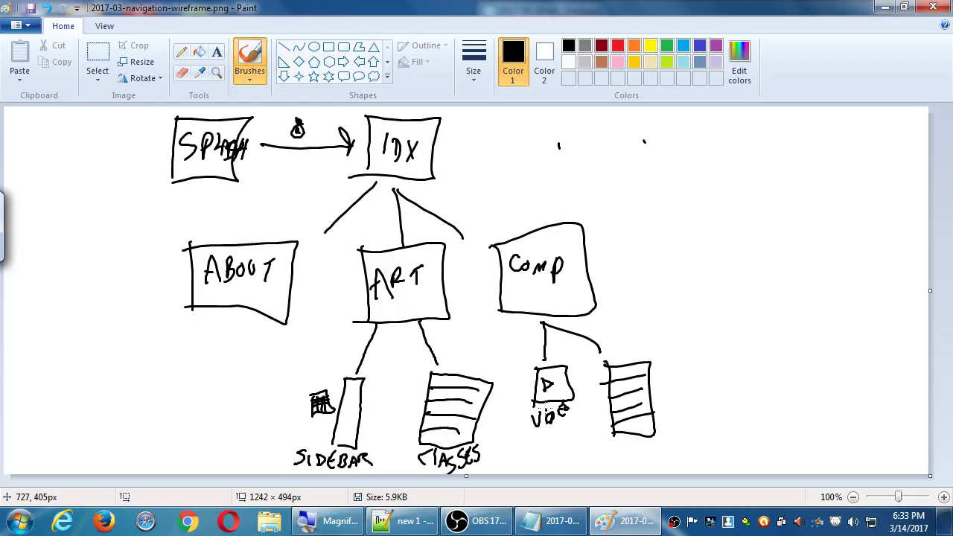
Step: Label the lined box 'Classe', undoing a stray letter, and thicken the arrowhead into IDX
mouse_move(613, 441)
left_mouse_down()
mouse_move(606, 453)
mouse_move(625, 450)
mouse_move(632, 460)
mouse_move(658, 447)
mouse_move(659, 458)
left_mouse_up()
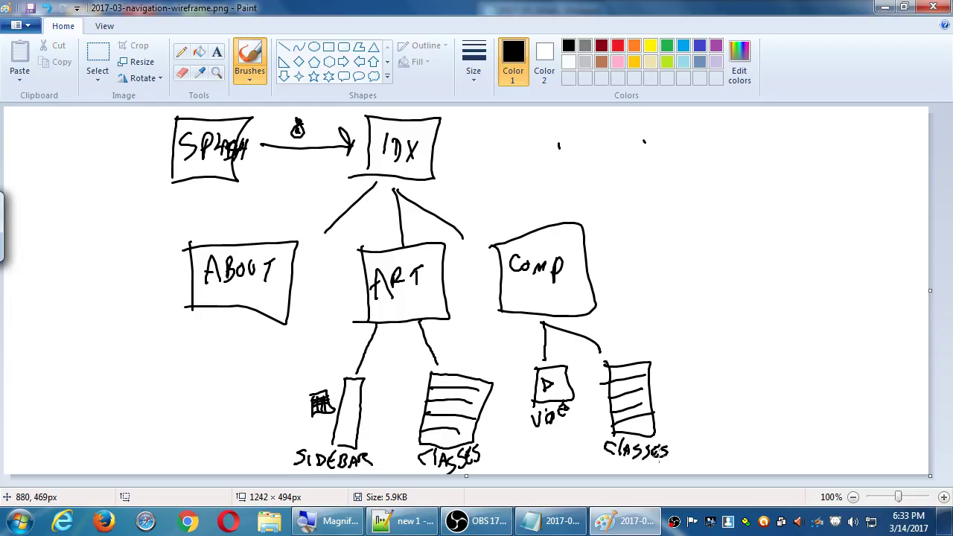
key("ctrl+z")
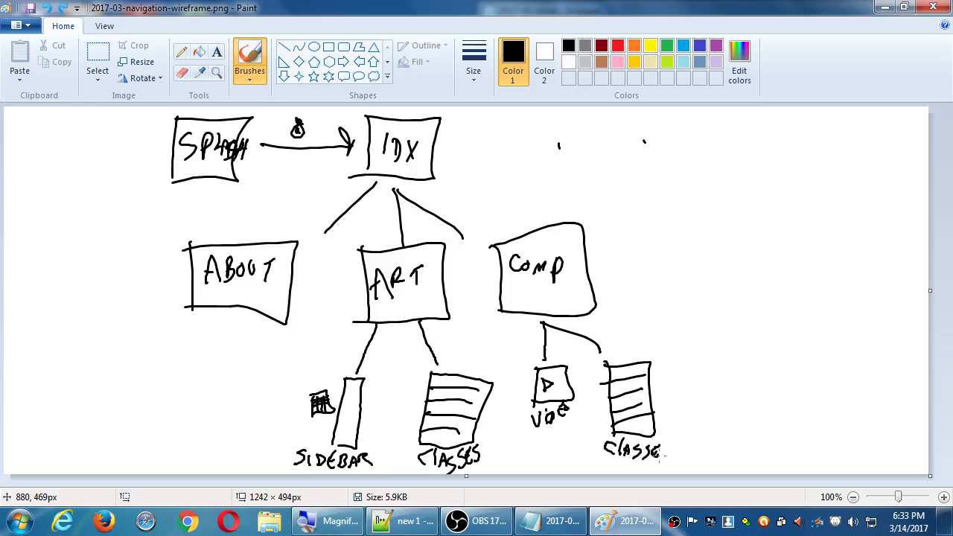
left_click_drag(341, 158, 359, 152)
Step: Add arrowheads to IDX's connectors and two-way arrows joining ABOUT, ART and COMP
mouse_move(323, 231)
left_mouse_down()
mouse_move(331, 217)
mouse_move(337, 229)
left_mouse_up()
mouse_move(365, 192)
left_mouse_down()
mouse_move(375, 181)
mouse_move(396, 192)
left_mouse_up()
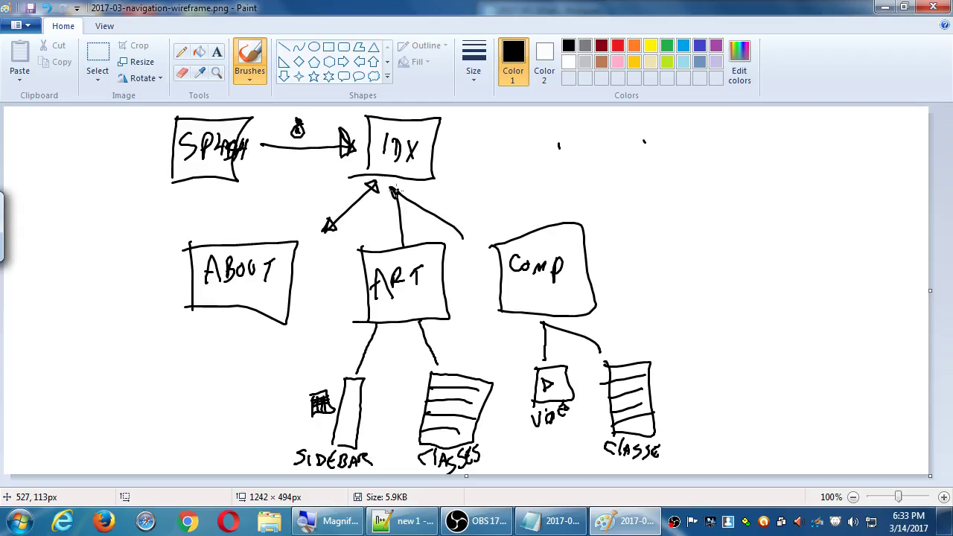
left_click_drag(395, 236, 399, 246)
left_click_drag(395, 189, 402, 199)
mouse_move(454, 228)
left_mouse_down()
mouse_move(464, 242)
mouse_move(460, 229)
left_mouse_up()
mouse_move(301, 282)
left_mouse_down()
mouse_move(350, 286)
mouse_move(299, 278)
left_mouse_up()
mouse_move(448, 277)
left_mouse_down()
mouse_move(489, 276)
mouse_move(444, 274)
left_mouse_up()
Step: Try a curved arrow from ABOUT to COMP, then undo it
mouse_move(244, 240)
left_mouse_down()
mouse_move(299, 209)
mouse_move(533, 213)
left_mouse_up()
left_click_drag(240, 231, 249, 239)
left_click_drag(242, 241, 259, 229)
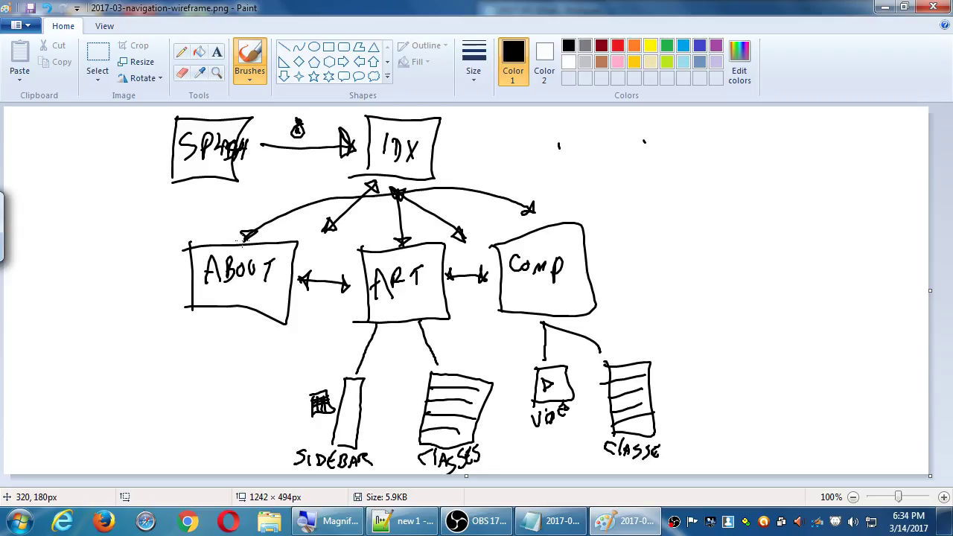
key("ctrl+z")
key("ctrl+z")
key("ctrl+z")
key("ctrl+z")
key("ctrl+z")
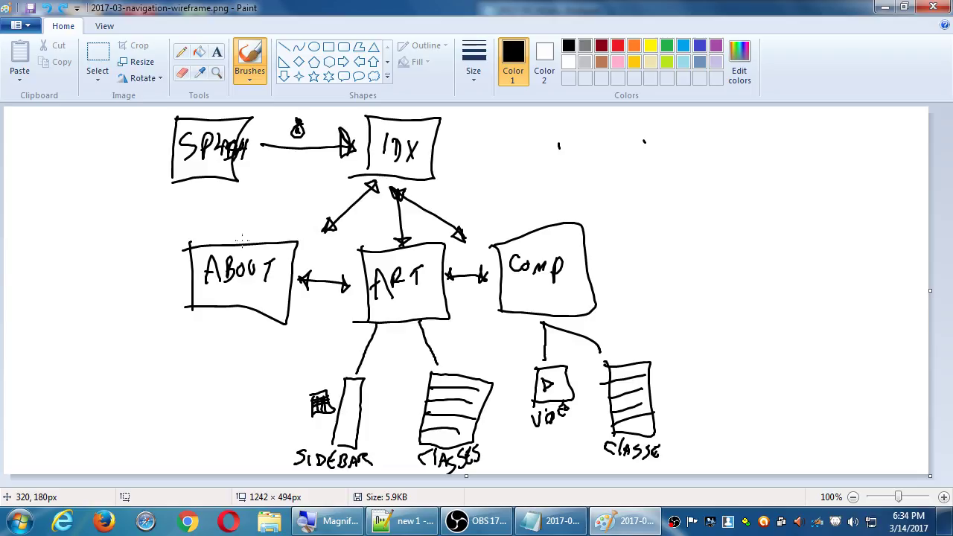
Step: Add arrowheads on COMP's lines to the video box and CLASSE page, then save
left_click_drag(367, 361, 359, 363)
mouse_move(438, 354)
left_mouse_down()
mouse_move(426, 357)
mouse_move(436, 360)
left_mouse_up()
left_click_drag(538, 350, 544, 360)
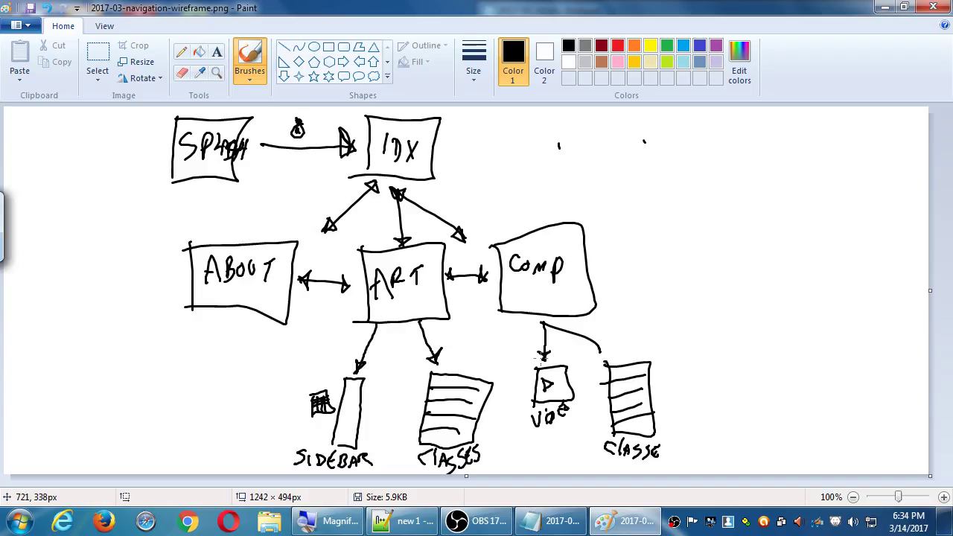
left_click_drag(604, 343, 597, 350)
key("ctrl+s")
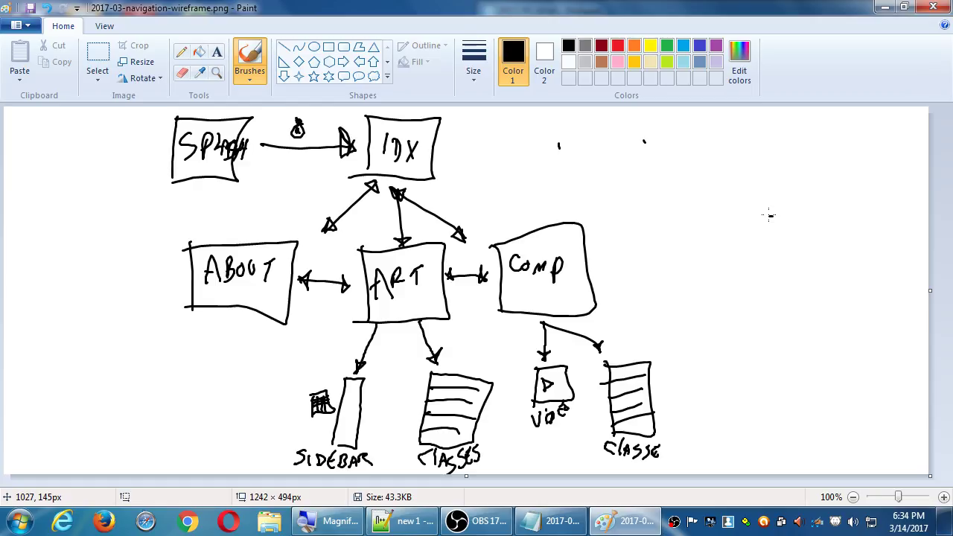
Step: Draw a long arrowed line from IDX to the right with a new box beneath it
mouse_move(436, 153)
left_mouse_down()
mouse_move(734, 158)
mouse_move(752, 198)
left_mouse_up()
left_click_drag(452, 142, 432, 152)
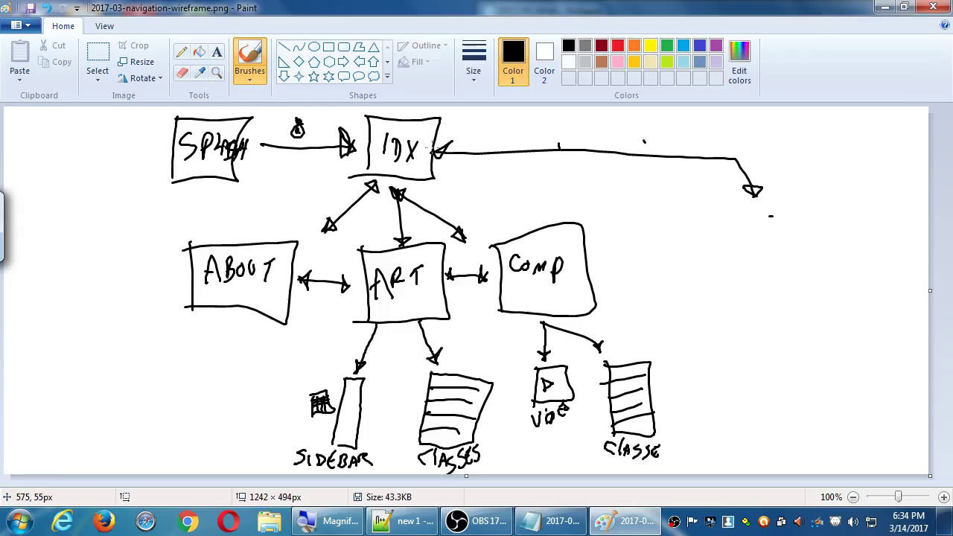
mouse_move(712, 216)
left_mouse_down()
mouse_move(710, 311)
mouse_move(779, 215)
mouse_move(832, 318)
mouse_move(708, 306)
left_mouse_up()
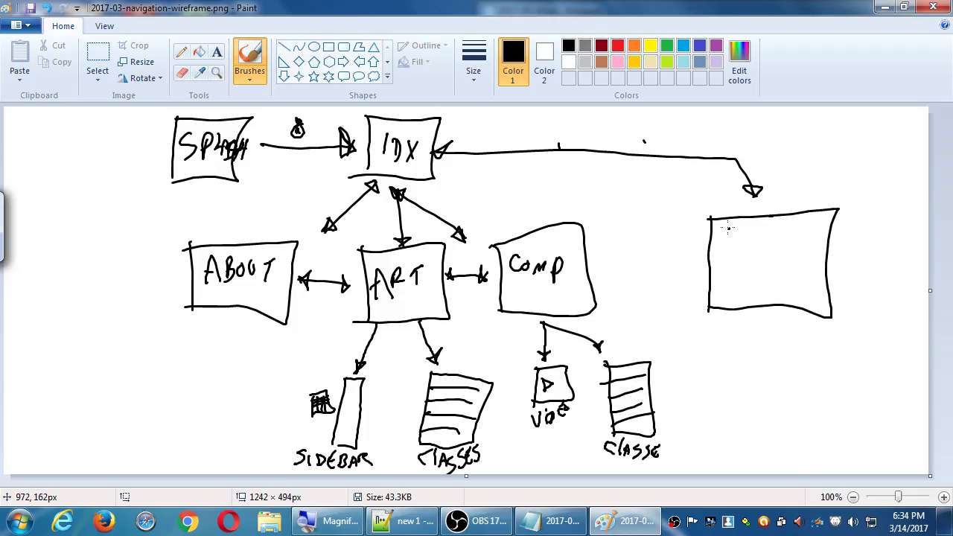
Step: Check the app notes, then label the new right-hand box PERSONAL SCHED
left_click(555, 520)
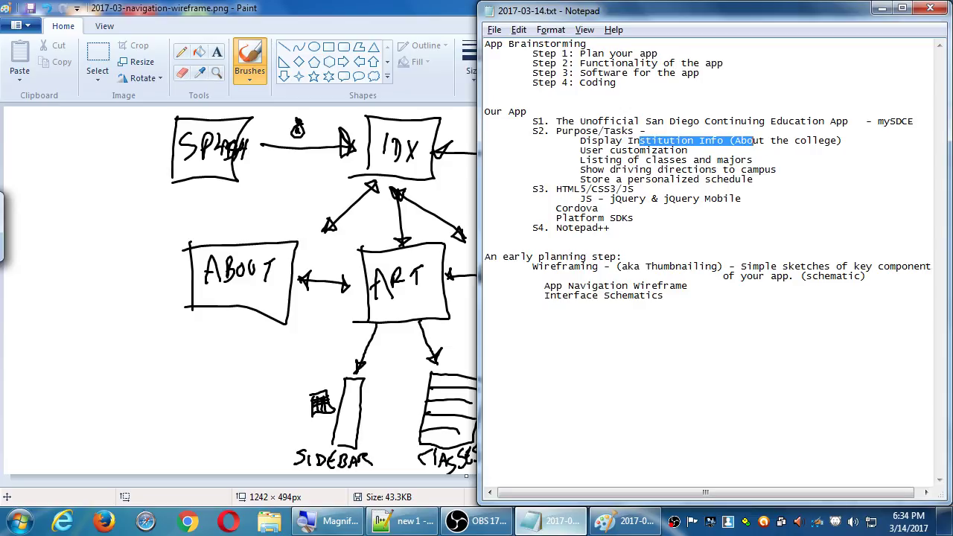
left_click(417, 6)
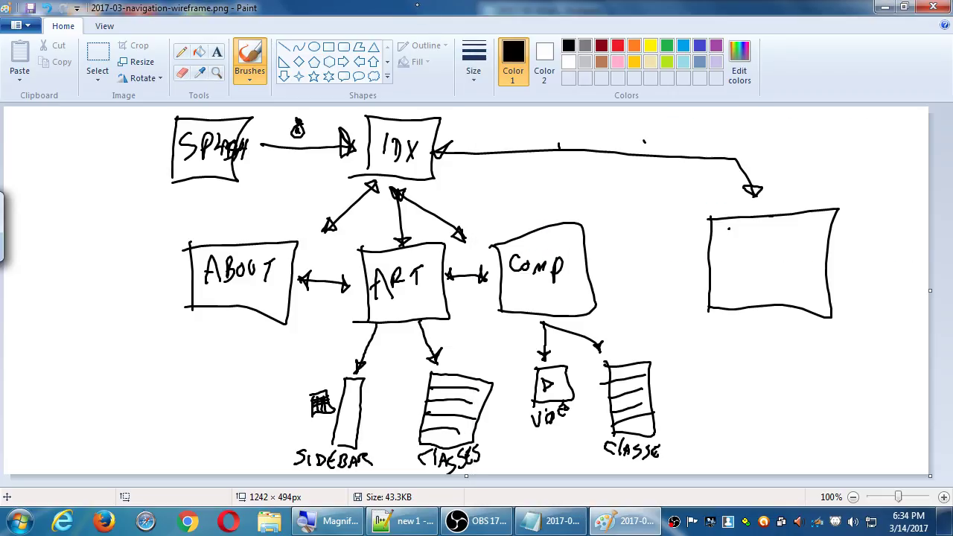
mouse_move(728, 228)
left_mouse_down()
mouse_move(736, 238)
mouse_move(745, 223)
mouse_move(738, 230)
mouse_move(756, 237)
mouse_move(782, 227)
mouse_move(791, 241)
mouse_move(807, 226)
mouse_move(739, 274)
mouse_move(765, 280)
mouse_move(781, 271)
mouse_move(773, 270)
left_mouse_up()
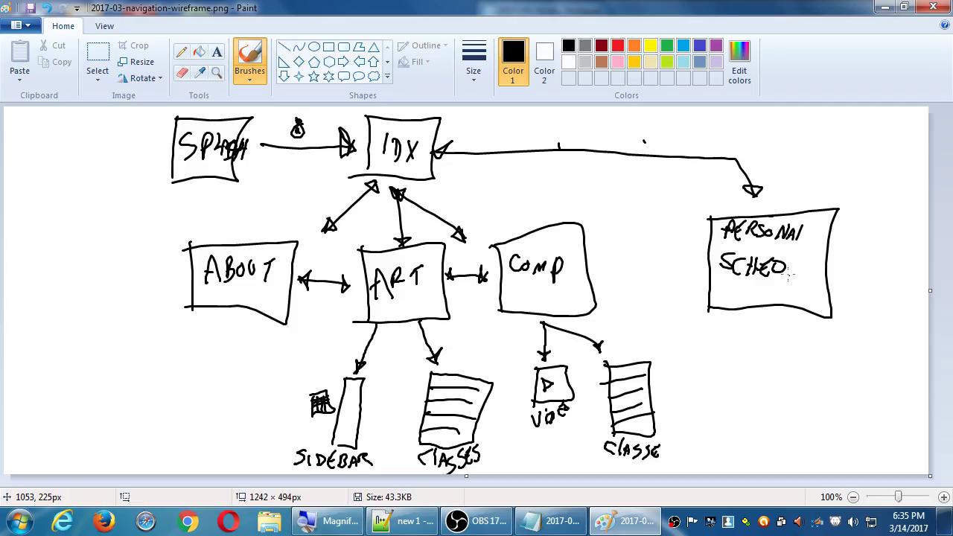
Step: Draw two lines down from ABOUT to a lower-left box, marking User customization in the notes
left_click_drag(195, 309, 154, 344)
left_click_drag(240, 309, 228, 346)
mouse_move(123, 342)
left_mouse_down()
mouse_move(98, 388)
mouse_move(168, 396)
mouse_move(173, 341)
mouse_move(121, 346)
left_mouse_up()
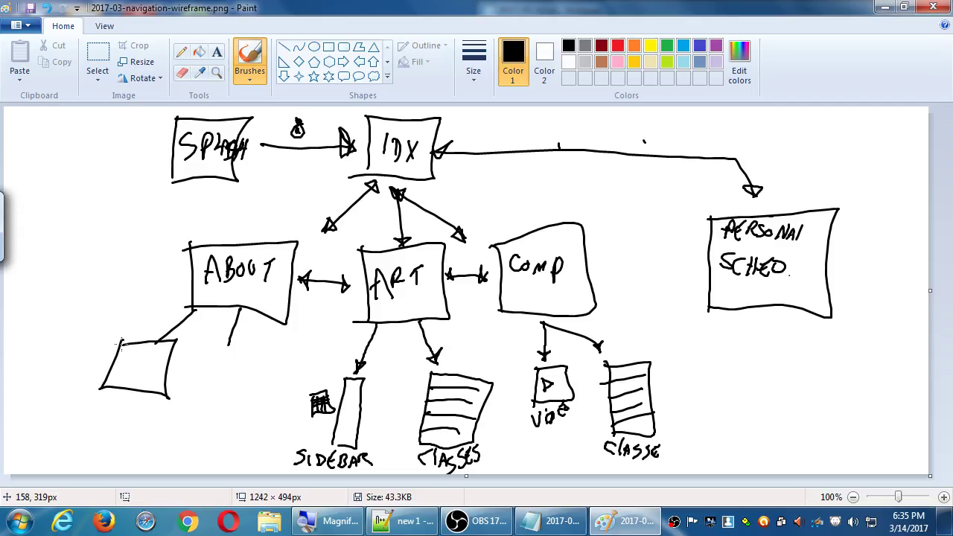
left_click(550, 521)
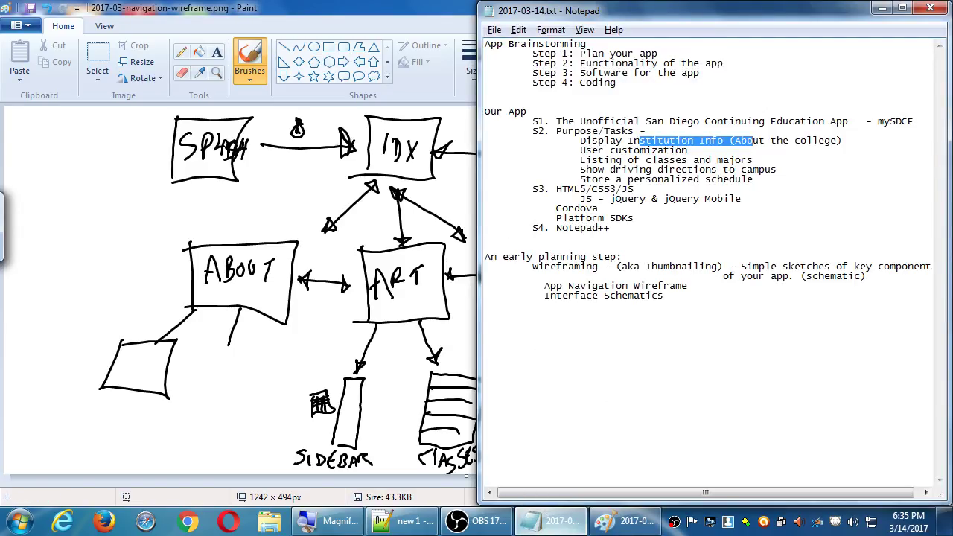
left_click_drag(628, 150, 663, 150)
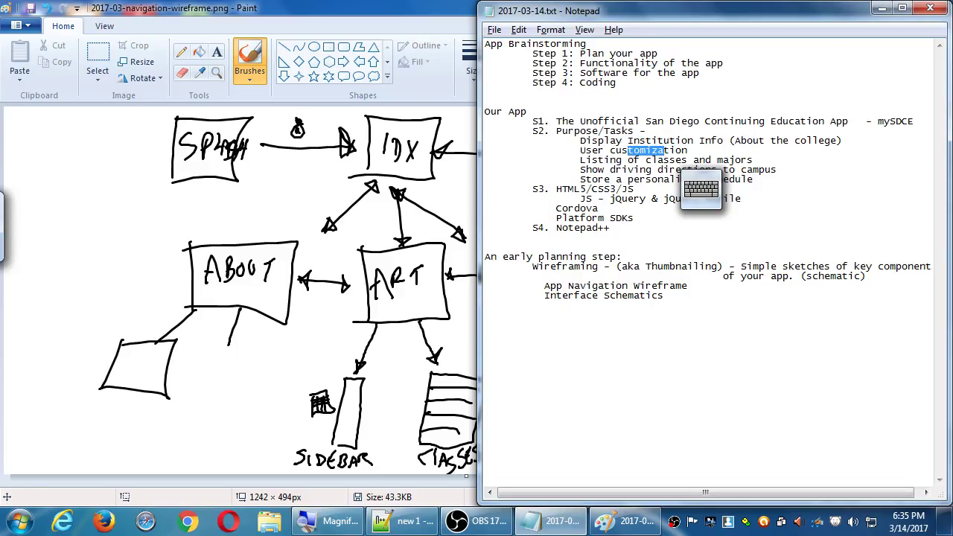
left_click(151, 289)
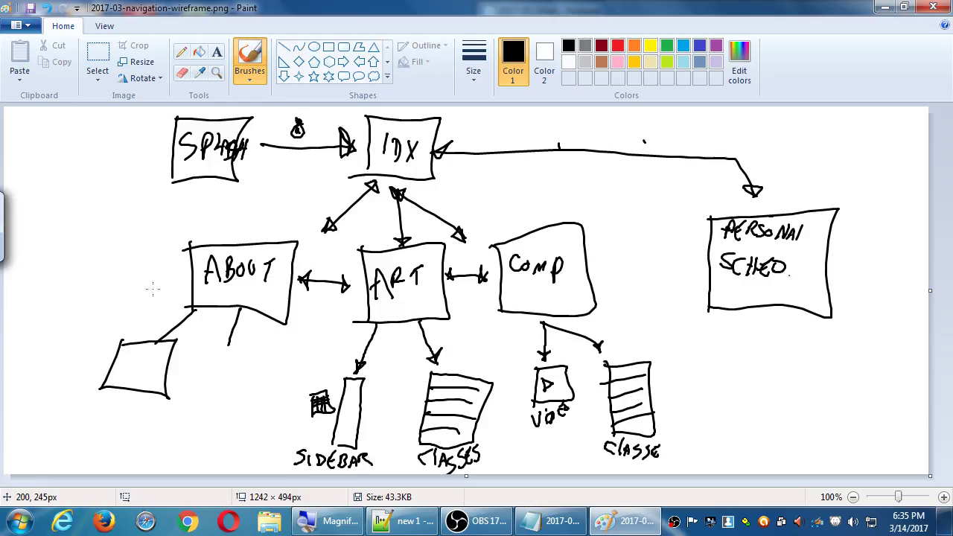
Step: Label the lower-left box USER, draw a MAP box, and arrowhead both ABOUT lines
mouse_move(122, 359)
left_mouse_down()
mouse_move(142, 375)
mouse_move(144, 358)
mouse_move(136, 371)
mouse_move(150, 371)
mouse_move(115, 377)
mouse_move(115, 387)
mouse_move(150, 394)
left_mouse_up()
mouse_move(221, 392)
left_mouse_down()
mouse_move(237, 354)
mouse_move(262, 379)
mouse_move(221, 391)
mouse_move(243, 363)
left_mouse_up()
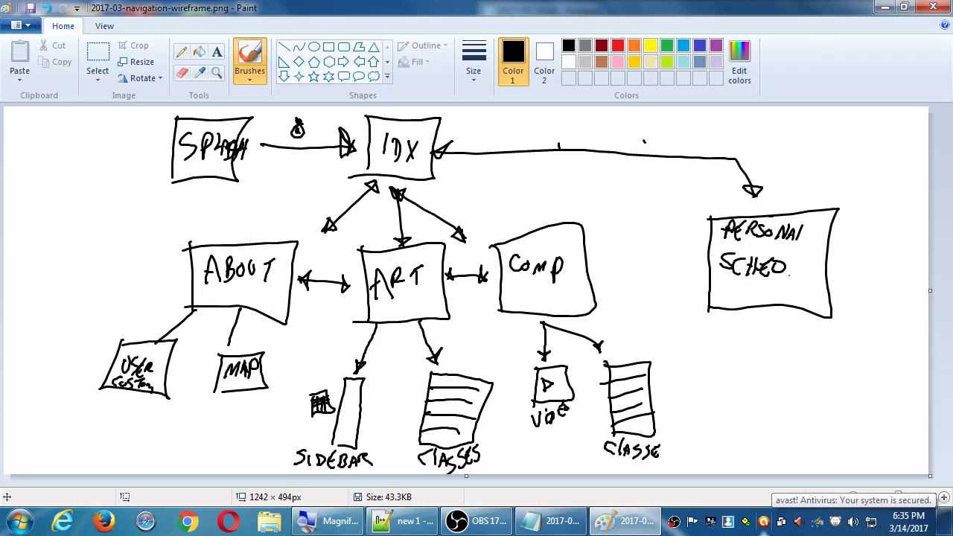
left_click_drag(236, 334, 224, 350)
left_click_drag(235, 314, 239, 306)
left_click_drag(156, 330, 158, 342)
left_click_drag(197, 314, 192, 305)
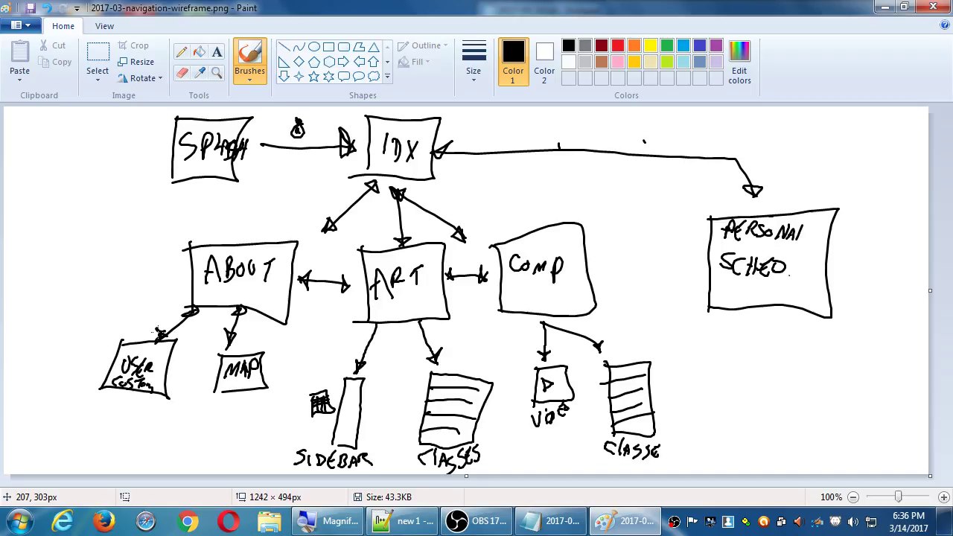
Step: Save, then type 'mySDCE Wireframe' in dark red near the canvas top right
key("ctrl+s")
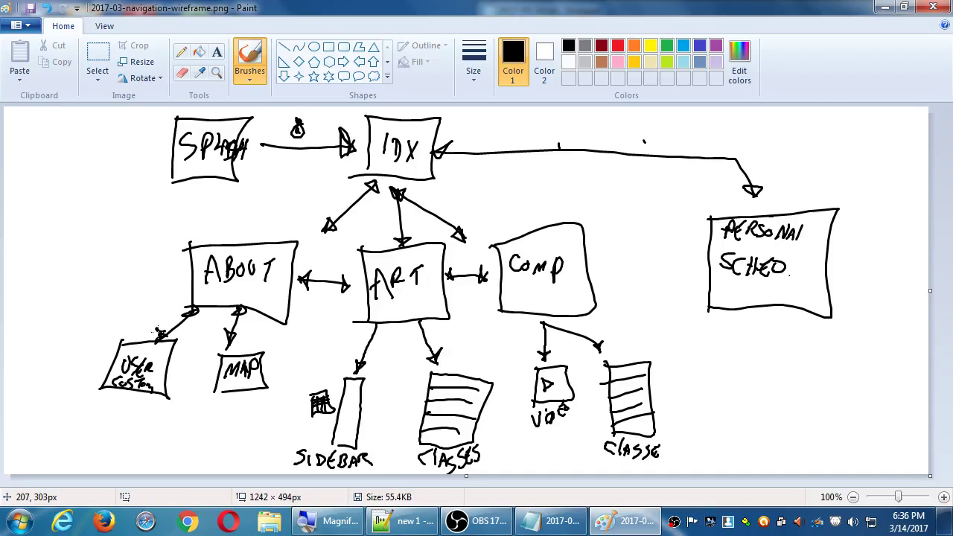
left_click(217, 51)
left_click(601, 45)
left_click(595, 121)
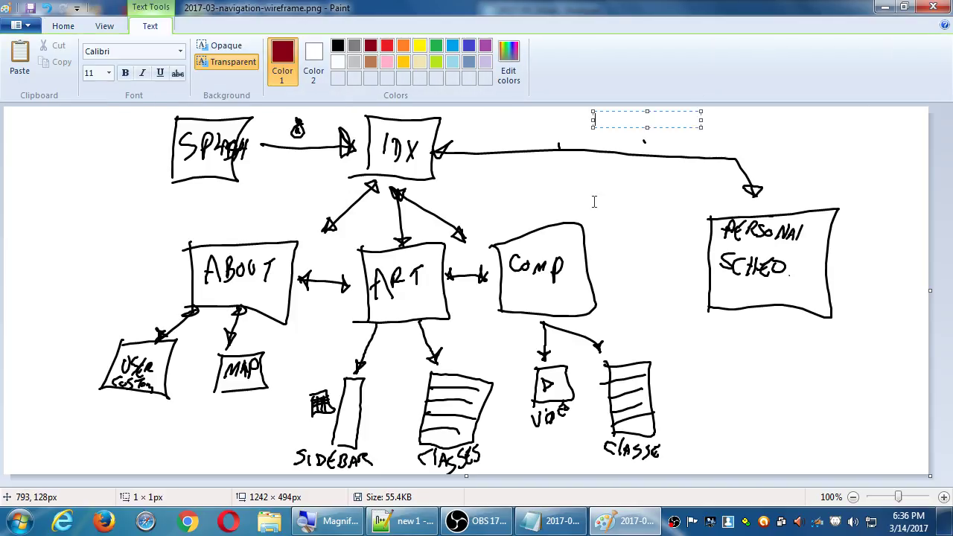
type("mySDCE")
type("Wireframe")
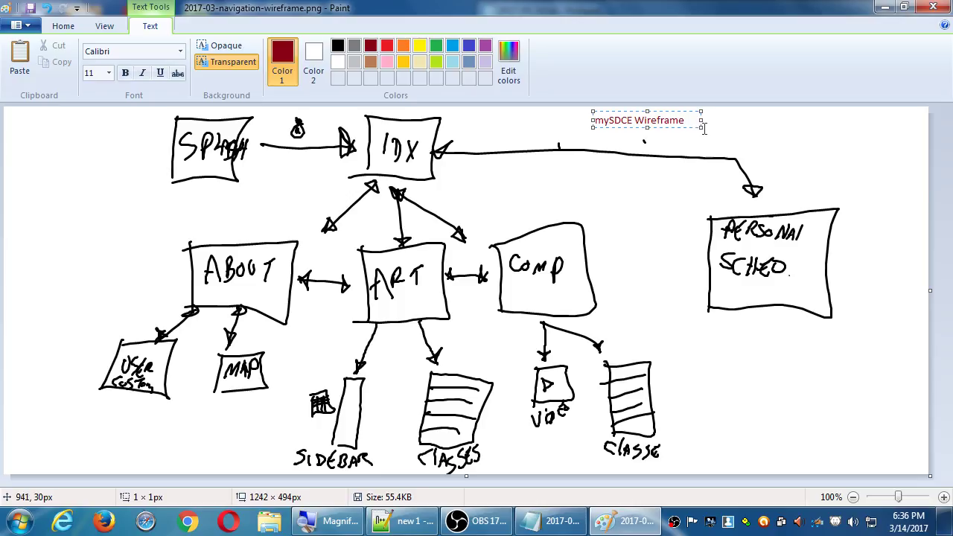
Step: Set the title to 24 pt, widen its box to one line, and commit it
left_click_drag(702, 127, 763, 146)
left_click_drag(685, 120, 581, 114)
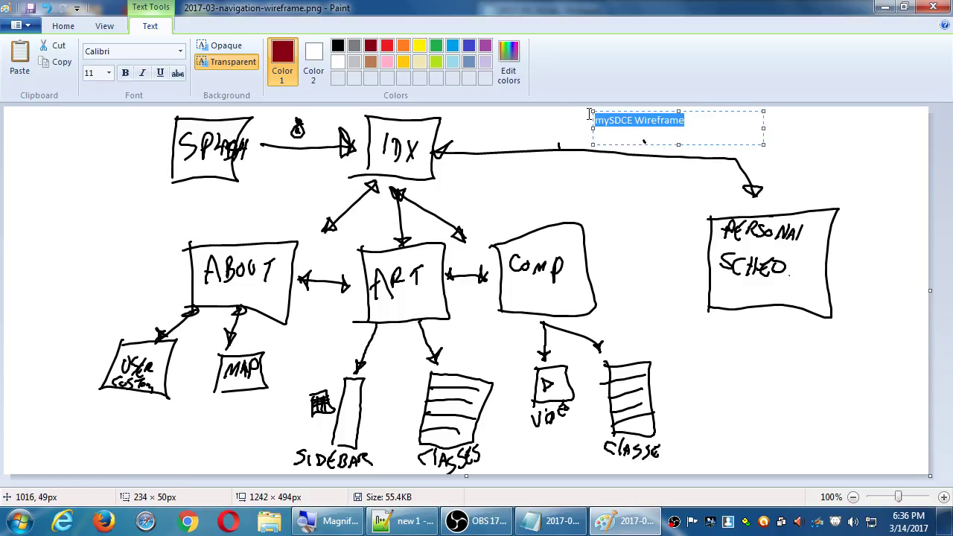
left_click(109, 74)
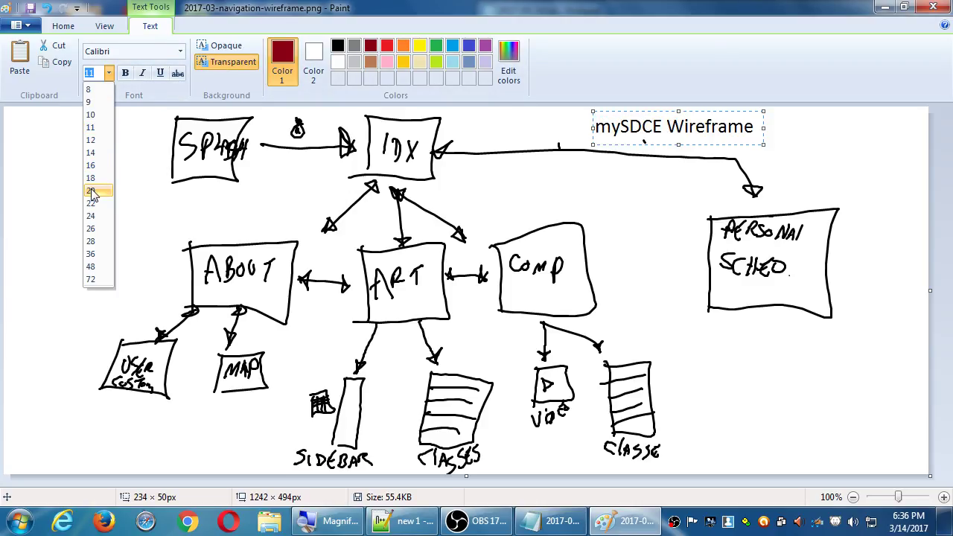
left_click(90, 216)
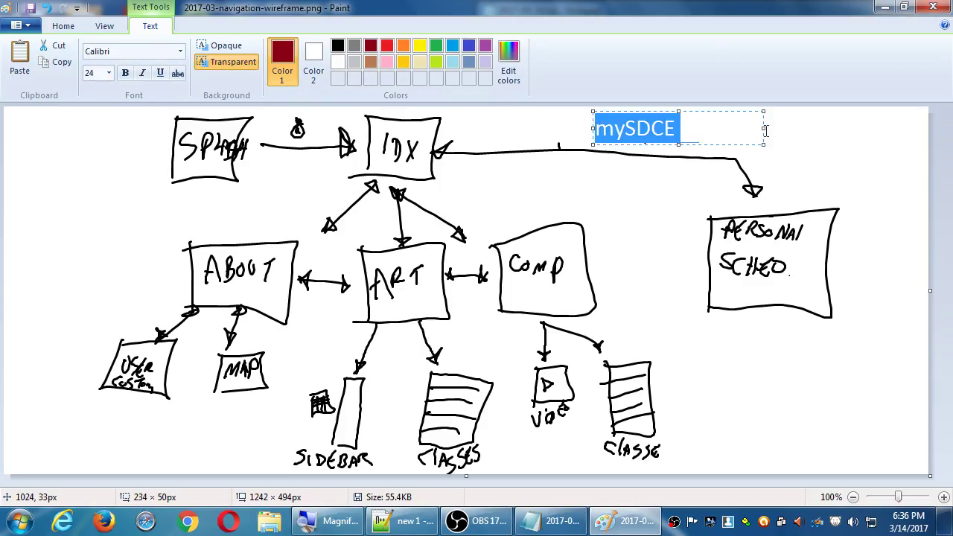
left_click_drag(765, 131, 869, 133)
left_click(882, 137)
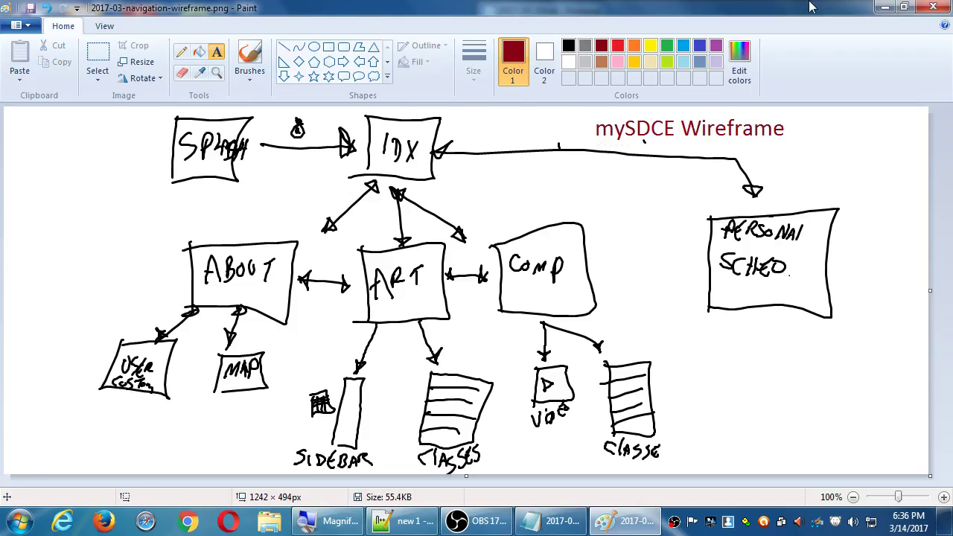
Step: Save the titled mySDCE wireframe with Ctrl+S
key("ctrl+s")
Step: Add black S strokes so the COMP labels read 'VIDES' and 'CLASSES', then save
left_click_drag(568, 400, 571, 408)
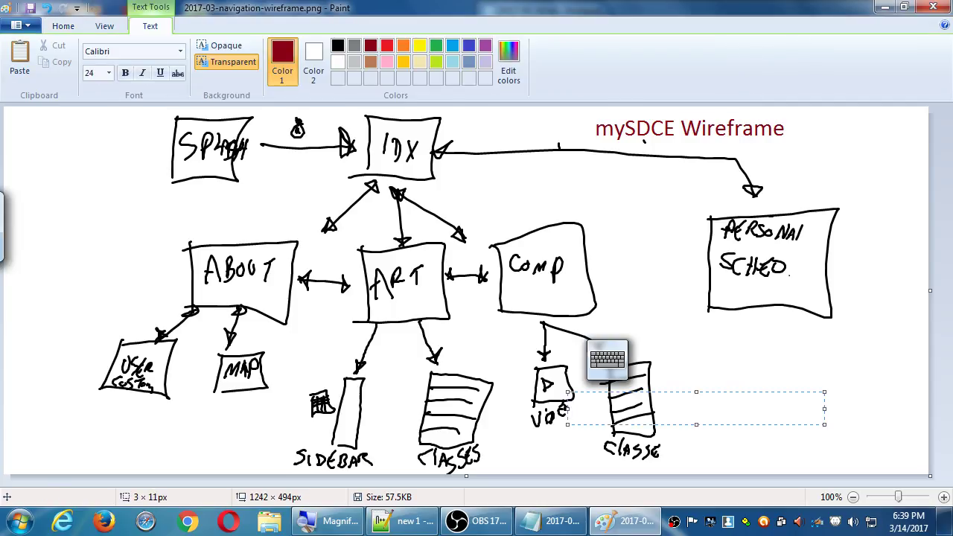
left_click(569, 414)
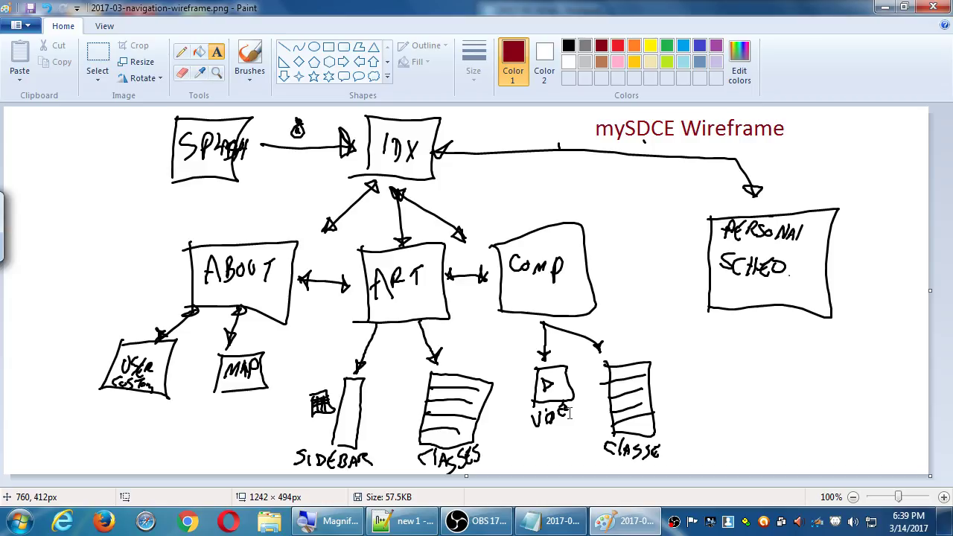
left_click(250, 56)
left_click_drag(578, 403, 579, 410)
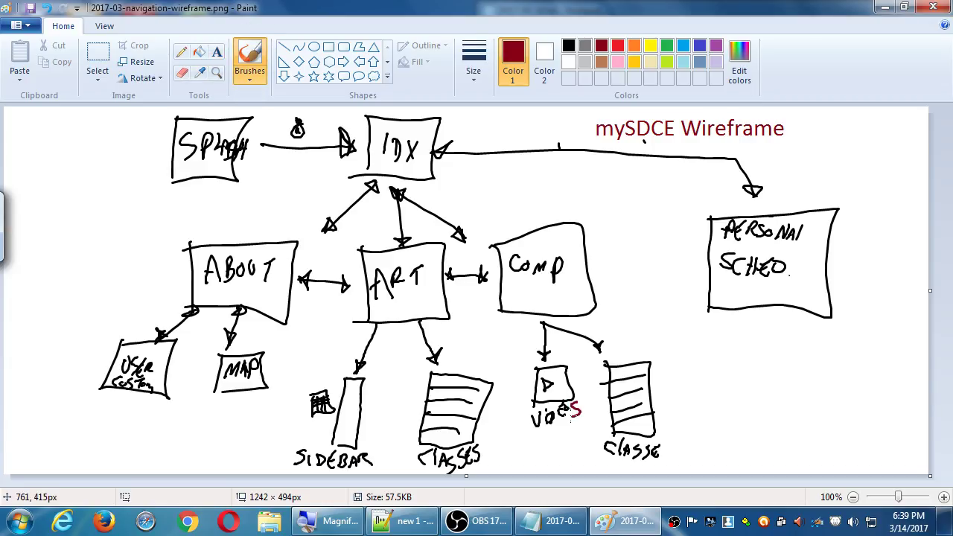
key("ctrl+z")
left_click(569, 46)
left_click_drag(579, 405, 567, 418)
left_click_drag(672, 440, 662, 459)
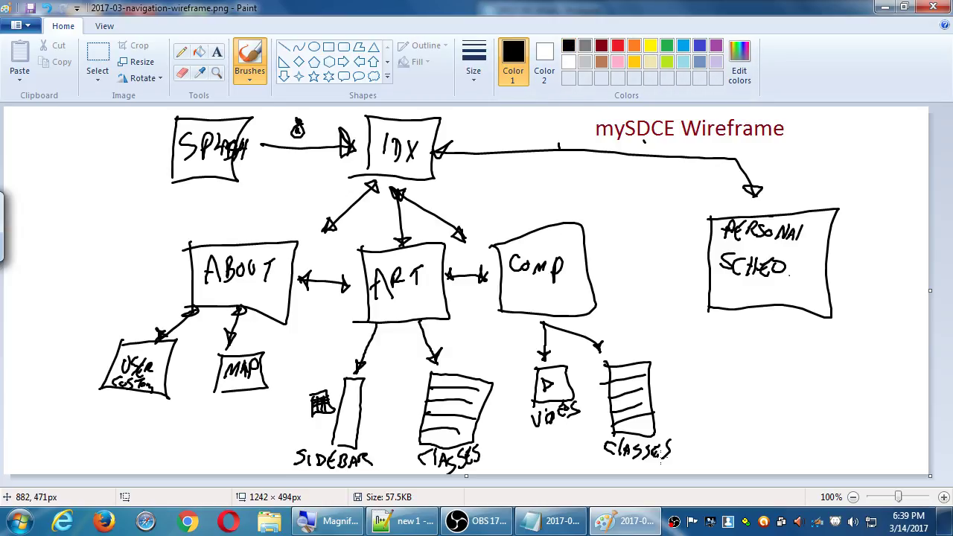
key("ctrl+s")
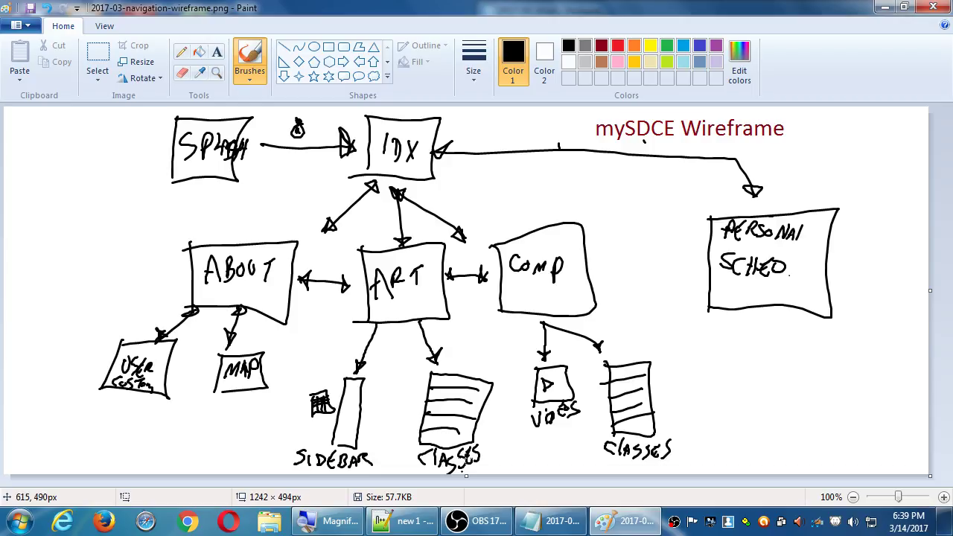
left_click(539, 525)
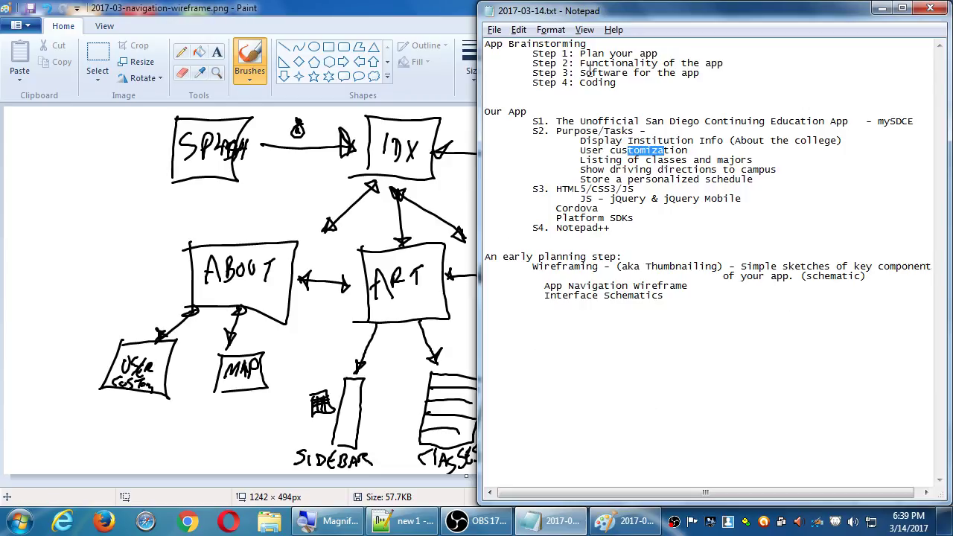
left_click_drag(593, 47, 658, 57)
left_click(582, 63)
left_click_drag(586, 63, 634, 64)
left_click_drag(580, 140, 717, 171)
left_click(685, 100)
left_click_drag(564, 286, 643, 286)
left_click(648, 312)
left_click(302, 14)
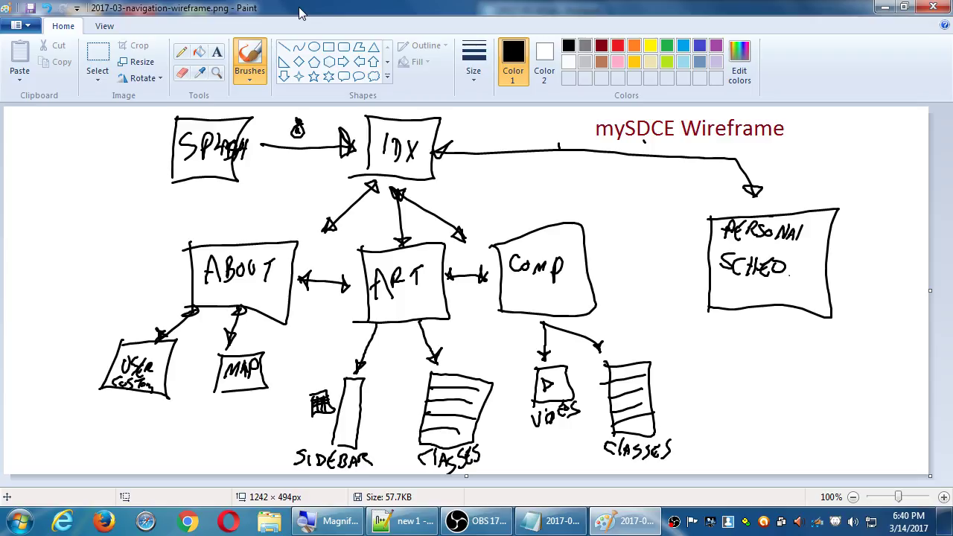
Step: On a new canvas, outline a page with header, nav bar, footer lines and tab dividers
key("ctrl+n")
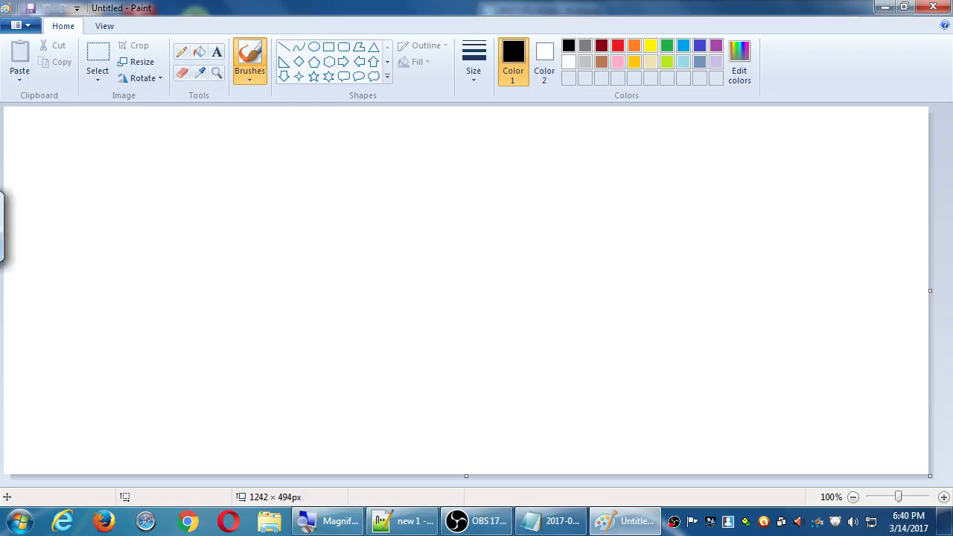
left_click_drag(51, 144, 59, 365)
mouse_move(44, 147)
left_mouse_down()
mouse_move(326, 146)
mouse_move(230, 377)
mouse_move(36, 371)
left_mouse_up()
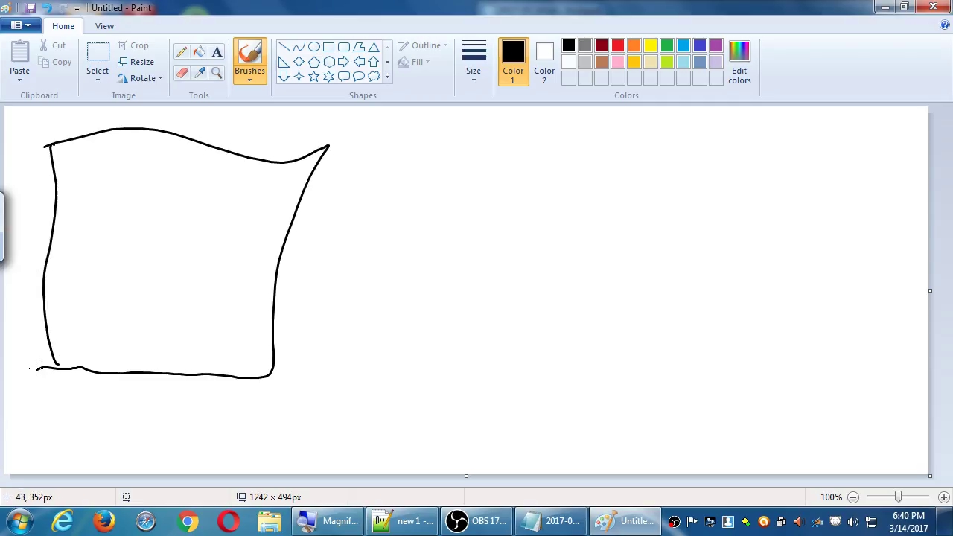
mouse_move(49, 197)
left_mouse_down()
mouse_move(226, 191)
mouse_move(302, 205)
left_mouse_up()
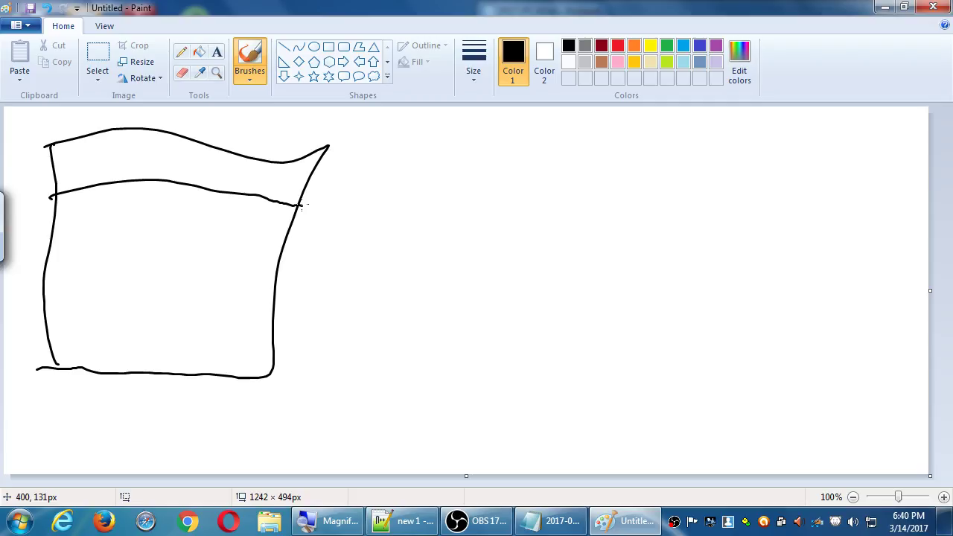
mouse_move(48, 327)
left_mouse_down()
mouse_move(220, 318)
mouse_move(272, 335)
left_mouse_up()
left_click_drag(53, 162, 312, 183)
mouse_move(95, 167)
left_mouse_down()
mouse_move(95, 188)
mouse_move(130, 185)
left_mouse_up()
mouse_move(157, 161)
left_mouse_down()
mouse_move(157, 187)
mouse_move(181, 194)
left_mouse_up()
left_click_drag(207, 176, 233, 194)
left_click_drag(285, 174, 277, 194)
Step: Hand-letter HEADER in the page's top band
left_click_drag(121, 135, 121, 153)
left_click_drag(132, 131, 131, 153)
mouse_move(122, 145)
left_mouse_down()
mouse_move(134, 143)
mouse_move(140, 157)
left_mouse_up()
mouse_move(137, 135)
left_mouse_down()
mouse_move(148, 134)
mouse_move(147, 144)
left_mouse_up()
left_click_drag(152, 155, 158, 152)
left_click_drag(168, 140, 177, 150)
mouse_move(182, 143)
left_mouse_down()
mouse_move(187, 152)
mouse_move(198, 138)
left_mouse_up()
left_click_drag(198, 139, 204, 154)
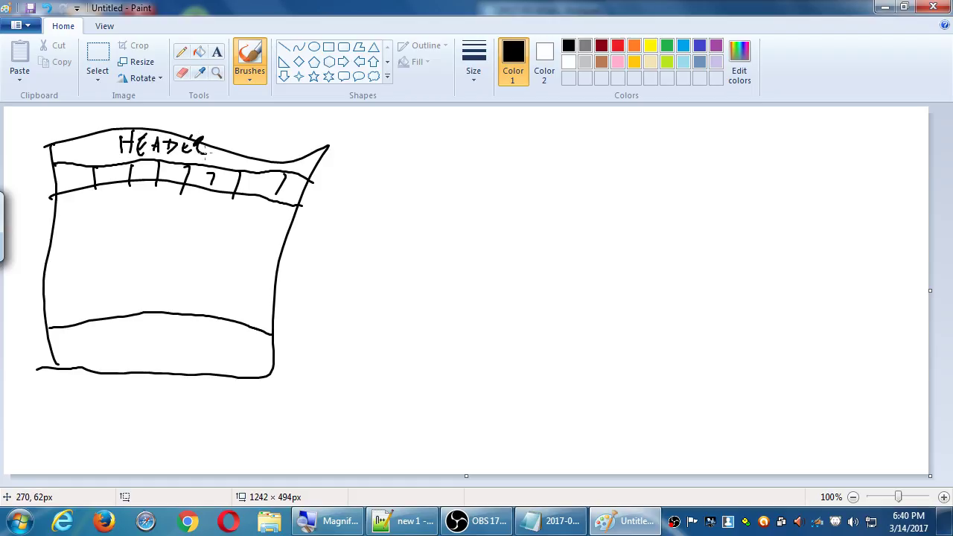
Step: Hand-letter FOOTER in the page's bottom band
left_click_drag(101, 341, 102, 371)
mouse_move(101, 343)
left_mouse_down()
mouse_move(119, 332)
mouse_move(113, 348)
mouse_move(120, 345)
left_mouse_up()
mouse_move(132, 343)
left_mouse_down()
mouse_move(155, 336)
mouse_move(148, 362)
left_mouse_up()
mouse_move(158, 340)
left_mouse_down()
mouse_move(166, 359)
mouse_move(167, 335)
left_mouse_up()
left_click_drag(157, 350, 164, 349)
left_click_drag(178, 342, 176, 361)
left_click_drag(174, 336, 190, 359)
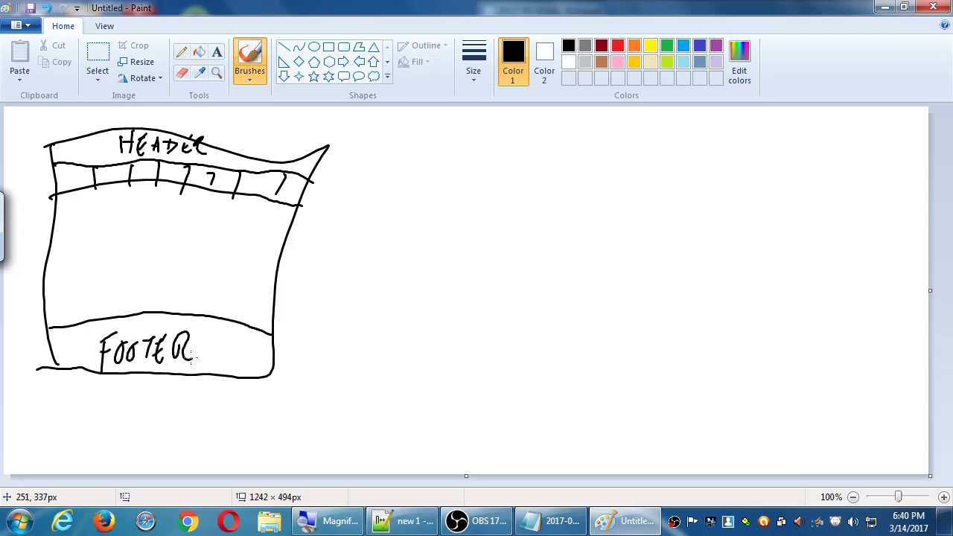
Step: Label the nav bar NAV and sketch a content block with a side box
mouse_move(307, 201)
left_mouse_down()
mouse_move(319, 184)
mouse_move(329, 201)
mouse_move(331, 192)
left_mouse_up()
left_click_drag(333, 187, 340, 186)
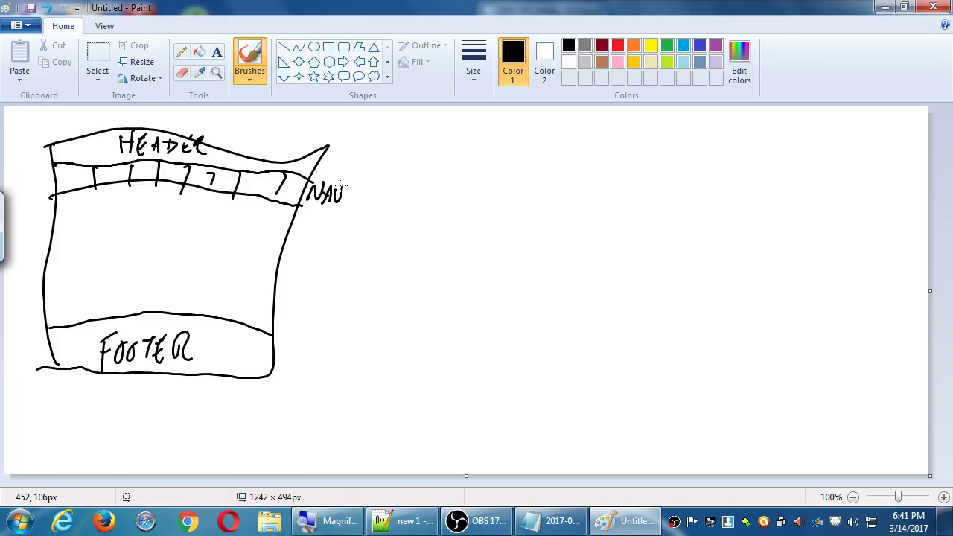
mouse_move(67, 211)
left_mouse_down()
mouse_move(152, 203)
mouse_move(141, 231)
mouse_move(72, 211)
mouse_move(74, 225)
mouse_move(149, 224)
mouse_move(131, 213)
mouse_move(149, 213)
mouse_move(129, 220)
mouse_move(122, 251)
mouse_move(206, 250)
mouse_move(201, 277)
mouse_move(69, 272)
mouse_move(74, 247)
mouse_move(186, 275)
left_mouse_up()
mouse_move(231, 253)
left_mouse_down()
mouse_move(221, 299)
mouse_move(254, 262)
mouse_move(229, 252)
left_mouse_up()
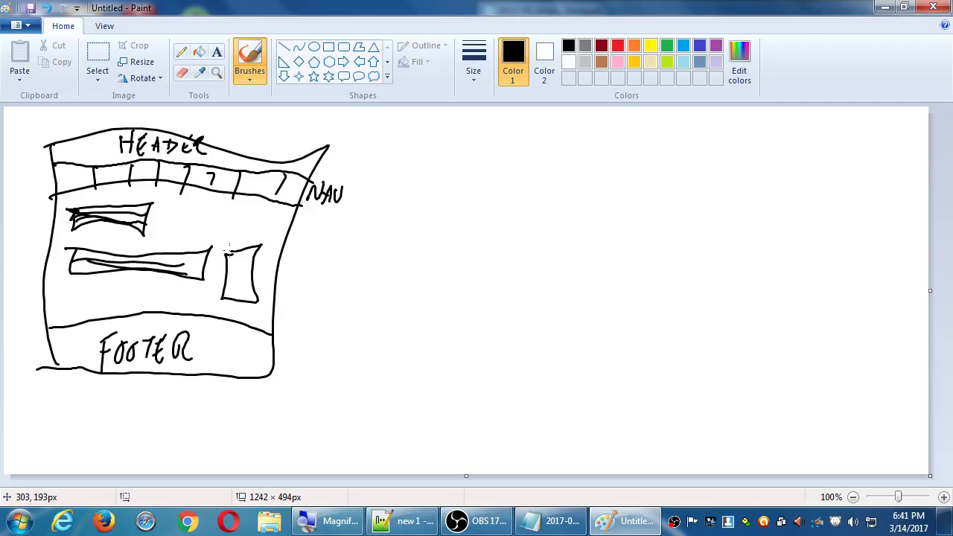
Step: Label the sketch I1 underneath and write CONTENT beside the page
mouse_move(125, 391)
left_mouse_down()
mouse_move(123, 417)
mouse_move(152, 416)
mouse_move(150, 401)
mouse_move(133, 388)
mouse_move(130, 416)
left_mouse_up()
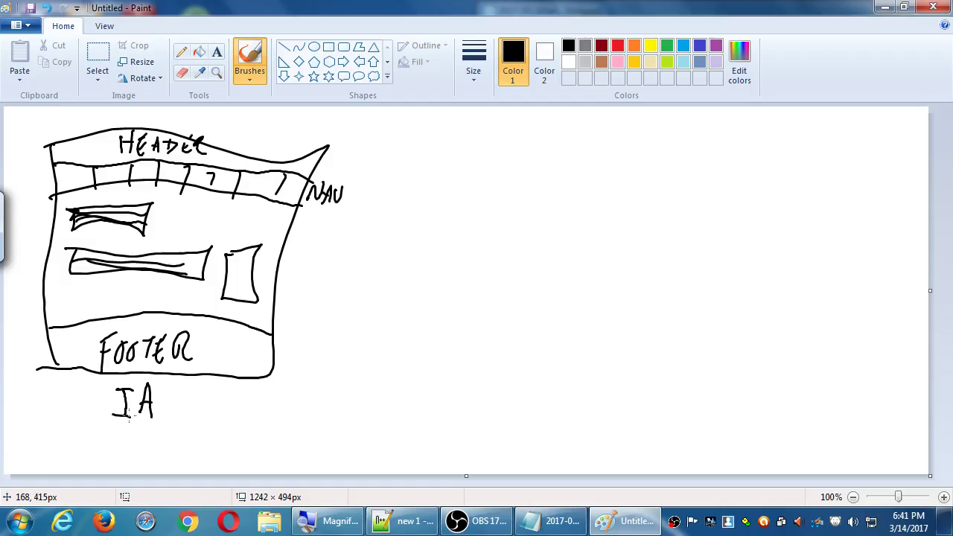
key("ctrl+z")
key("ctrl+z")
key("ctrl+z")
key("ctrl+z")
left_click_drag(116, 391, 134, 385)
mouse_move(113, 416)
left_mouse_down()
mouse_move(156, 384)
mouse_move(173, 403)
left_mouse_up()
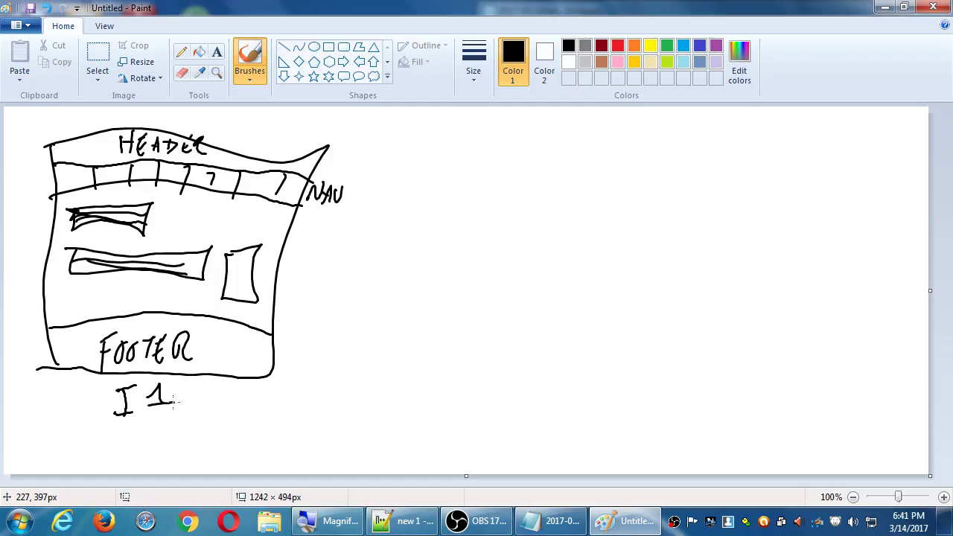
mouse_move(299, 242)
left_mouse_down()
mouse_move(283, 256)
mouse_move(302, 270)
mouse_move(319, 264)
mouse_move(332, 283)
left_mouse_up()
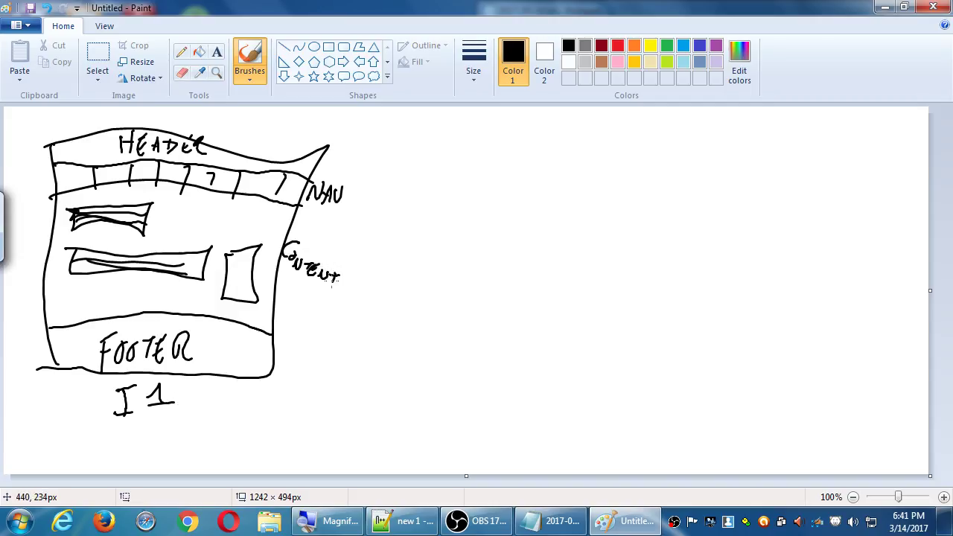
Step: Outline a second screen to the right with a header line lettered Header
mouse_move(417, 158)
left_mouse_down()
mouse_move(395, 352)
mouse_move(548, 368)
mouse_move(569, 165)
mouse_move(416, 158)
left_mouse_up()
left_click_drag(412, 196, 548, 202)
left_click_drag(466, 172, 467, 192)
left_click_drag(482, 169, 483, 193)
mouse_move(468, 183)
left_mouse_down()
mouse_move(489, 180)
mouse_move(489, 193)
mouse_move(505, 175)
left_mouse_up()
mouse_move(505, 174)
left_mouse_down()
mouse_move(509, 191)
mouse_move(523, 181)
mouse_move(542, 190)
left_mouse_up()
Step: Letter CONTENT in the second screen, add a back arrow beside Header, and label it I2
left_click_drag(446, 265, 438, 292)
mouse_move(451, 282)
left_mouse_down()
mouse_move(479, 263)
mouse_move(489, 292)
left_mouse_up()
mouse_move(481, 277)
left_mouse_down()
mouse_move(505, 272)
mouse_move(505, 292)
left_mouse_up()
left_click_drag(510, 292, 526, 271)
left_click_drag(520, 278, 534, 274)
left_click_drag(528, 268, 523, 292)
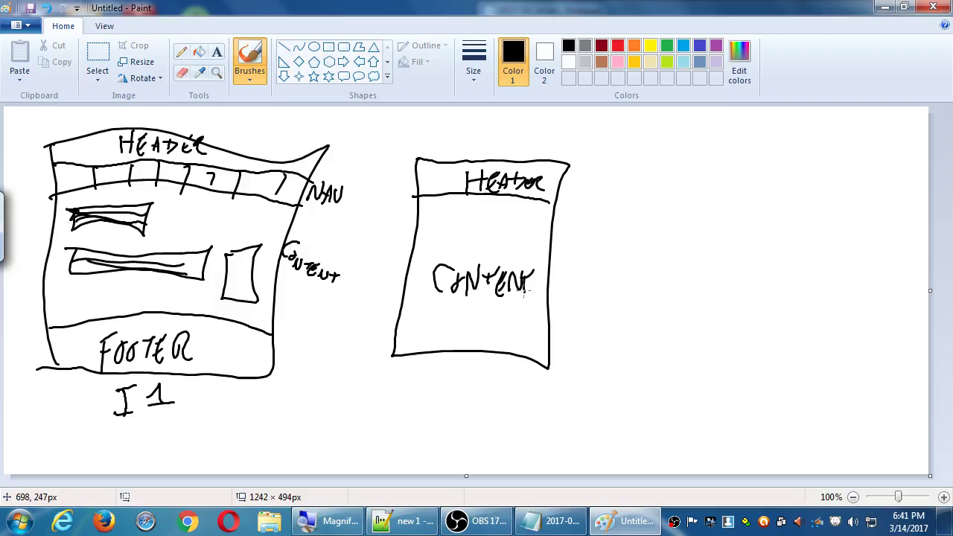
mouse_move(434, 168)
left_mouse_down()
mouse_move(419, 177)
mouse_move(438, 193)
left_mouse_up()
mouse_move(412, 364)
left_mouse_down()
mouse_move(435, 360)
mouse_move(420, 385)
left_mouse_up()
left_click_drag(419, 384, 402, 388)
mouse_move(450, 370)
left_mouse_down()
mouse_move(448, 385)
mouse_move(471, 400)
left_mouse_up()
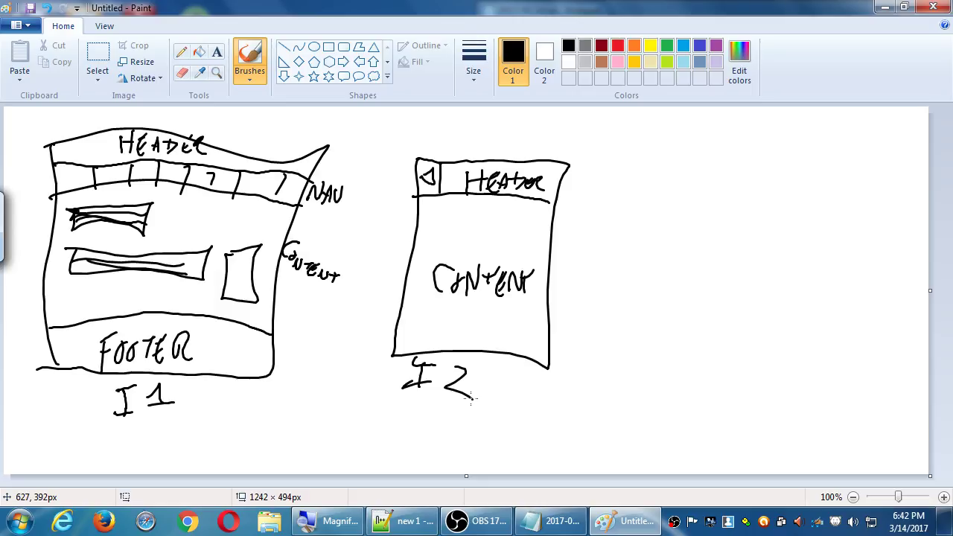
Step: Sketch a small popup box with H and CONT, a label below, and a shadow edge
mouse_move(595, 257)
left_mouse_down()
mouse_move(623, 209)
mouse_move(701, 206)
mouse_move(715, 251)
mouse_move(693, 312)
mouse_move(612, 315)
mouse_move(595, 253)
mouse_move(708, 233)
mouse_move(696, 225)
mouse_move(702, 209)
mouse_move(700, 221)
left_mouse_up()
mouse_move(644, 255)
left_mouse_down()
mouse_move(634, 269)
mouse_move(647, 248)
mouse_move(665, 256)
mouse_move(668, 274)
left_mouse_up()
mouse_move(635, 211)
left_mouse_down()
mouse_move(634, 226)
mouse_move(646, 228)
mouse_move(644, 219)
left_mouse_up()
mouse_move(607, 356)
left_mouse_down()
mouse_move(611, 345)
mouse_move(629, 354)
mouse_move(620, 355)
left_mouse_up()
mouse_move(630, 353)
left_mouse_down()
mouse_move(633, 336)
mouse_move(634, 346)
left_mouse_up()
mouse_move(612, 316)
left_mouse_down()
mouse_move(708, 306)
mouse_move(718, 207)
left_mouse_up()
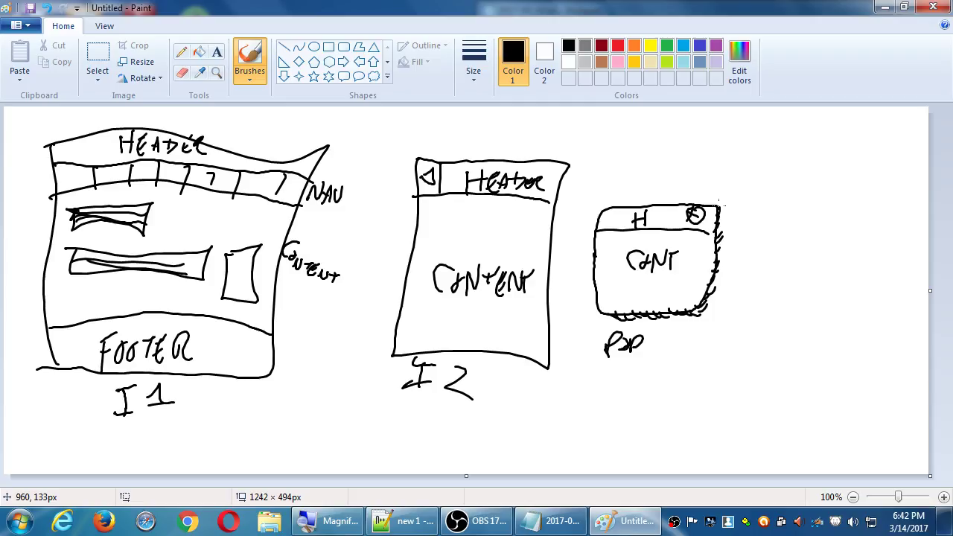
Step: Erase the old popup label and write I3 beneath the popup instead
left_click(182, 72)
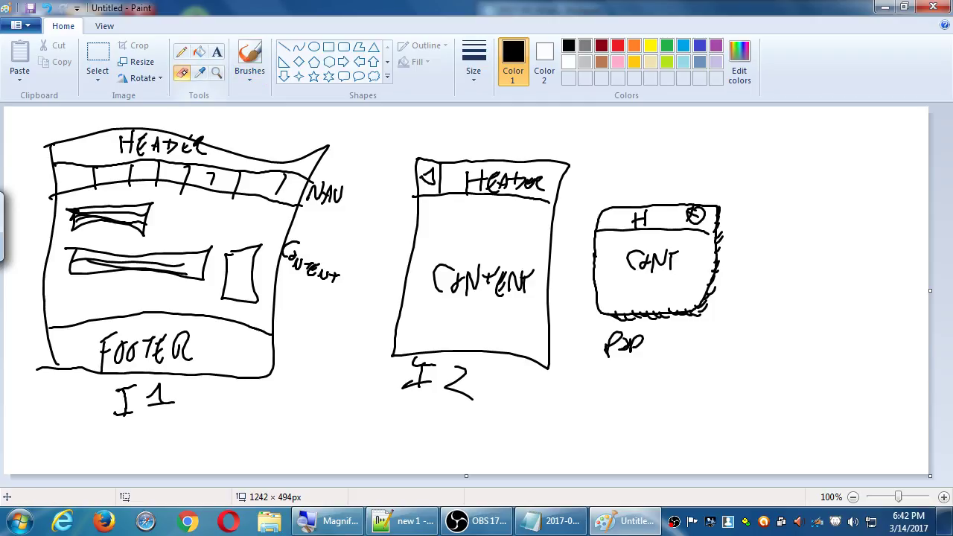
mouse_move(652, 351)
left_mouse_down()
mouse_move(624, 352)
mouse_move(644, 340)
mouse_move(607, 342)
mouse_move(642, 336)
mouse_move(604, 347)
mouse_move(609, 337)
mouse_move(633, 339)
mouse_move(612, 363)
mouse_move(628, 375)
mouse_move(621, 396)
left_mouse_up()
left_click(251, 56)
key("ctrl+z")
key("ctrl+z")
key("ctrl+z")
mouse_move(604, 398)
left_mouse_down()
mouse_move(653, 392)
mouse_move(638, 407)
left_mouse_up()
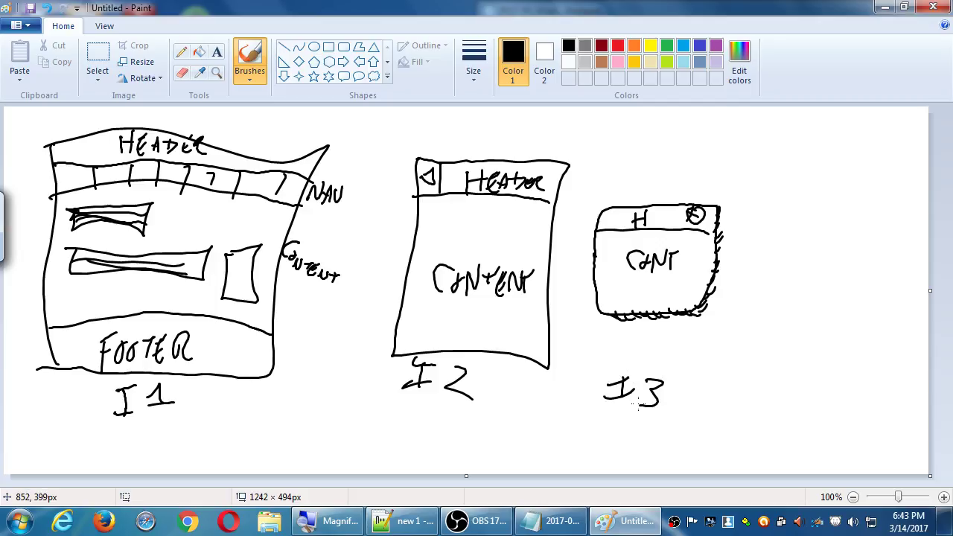
Step: Draw a tall narrow screen at the right with header, back arrow and six list rows
mouse_move(782, 153)
left_mouse_down()
mouse_move(794, 382)
mouse_move(879, 382)
mouse_move(880, 167)
mouse_move(790, 147)
left_mouse_up()
left_click_drag(780, 180, 876, 180)
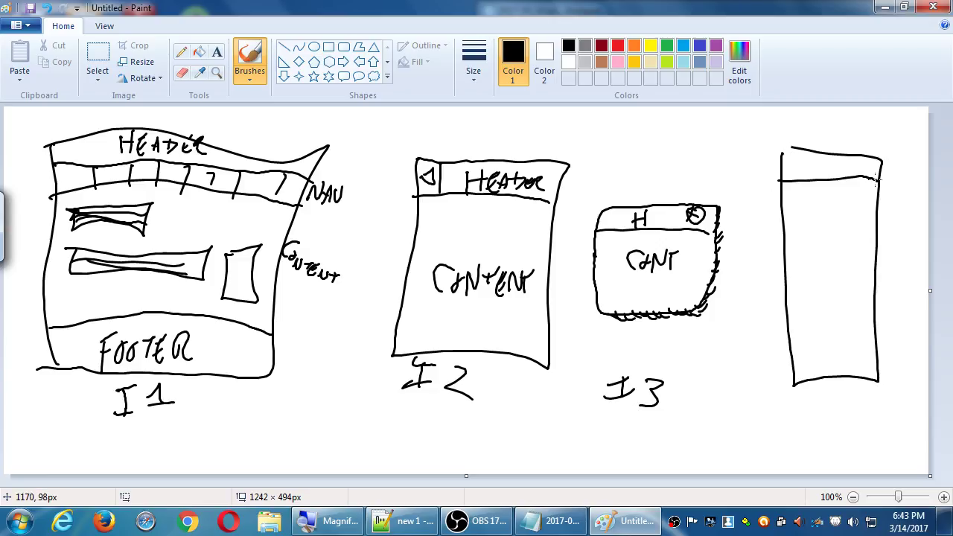
mouse_move(803, 158)
left_mouse_down()
mouse_move(790, 162)
mouse_move(802, 169)
left_mouse_up()
left_click_drag(784, 218, 853, 220)
left_click_drag(788, 242, 846, 243)
left_click_drag(780, 275, 846, 276)
left_click_drag(794, 301, 844, 298)
left_click_drag(804, 327, 847, 322)
mouse_move(807, 335)
left_mouse_down()
mouse_move(831, 341)
mouse_move(845, 362)
left_mouse_up()
Step: Label the tall list screen I4
mouse_move(787, 410)
left_mouse_down()
mouse_move(837, 415)
mouse_move(812, 449)
left_mouse_up()
mouse_move(794, 439)
left_mouse_down()
mouse_move(802, 454)
mouse_move(841, 447)
left_mouse_up()
mouse_move(859, 403)
left_mouse_down()
mouse_move(847, 426)
mouse_move(879, 426)
left_mouse_up()
left_click_drag(864, 394, 869, 461)
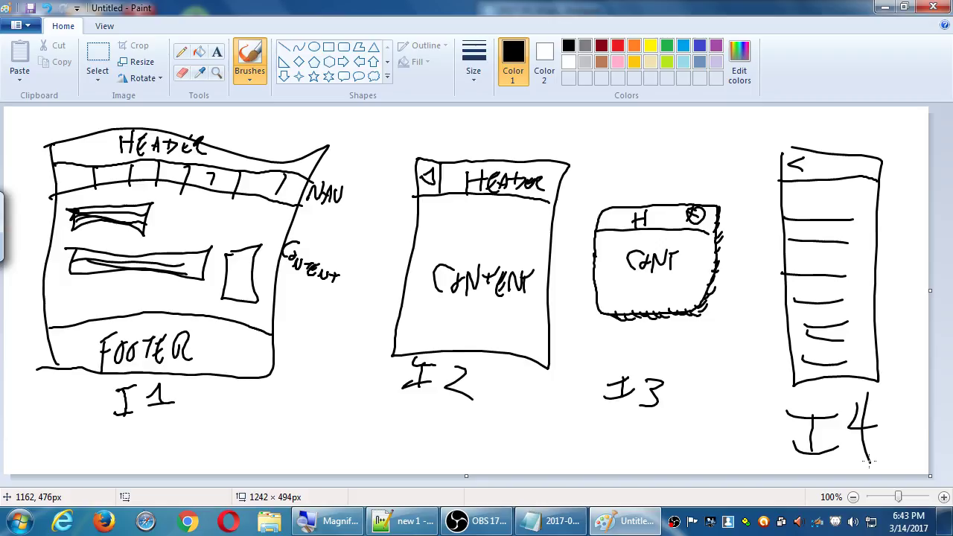
Step: Save the Paint sketch under the new name 2017-03-14-interfaces.png
key("ctrl+s")
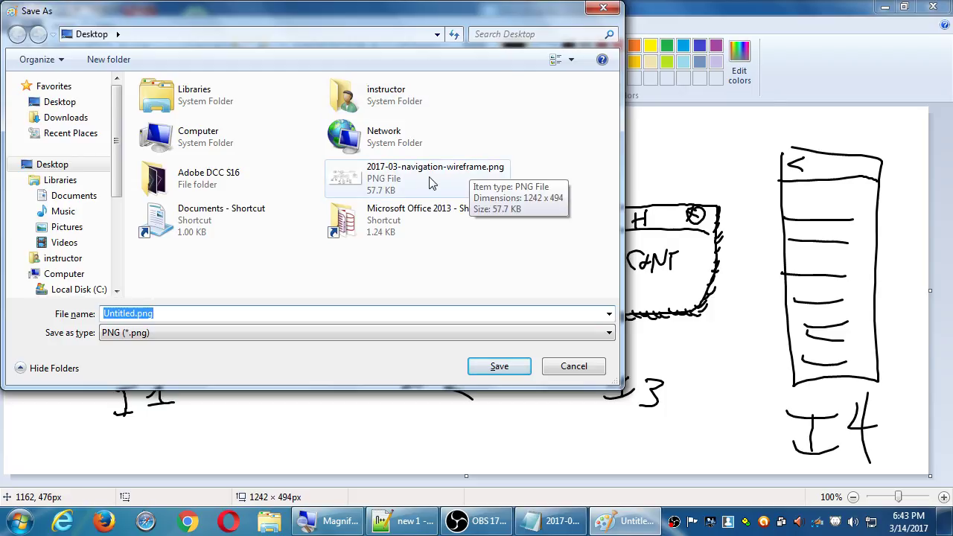
type("2030")
key("BackSpace")
key("BackSpace")
type("0")
key("BackSpace")
type("17-0")
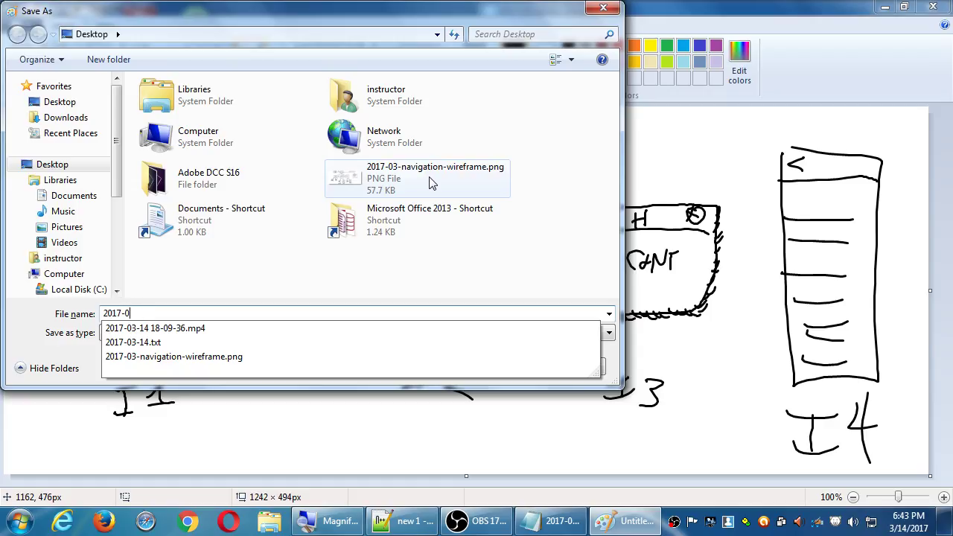
type("3-14-")
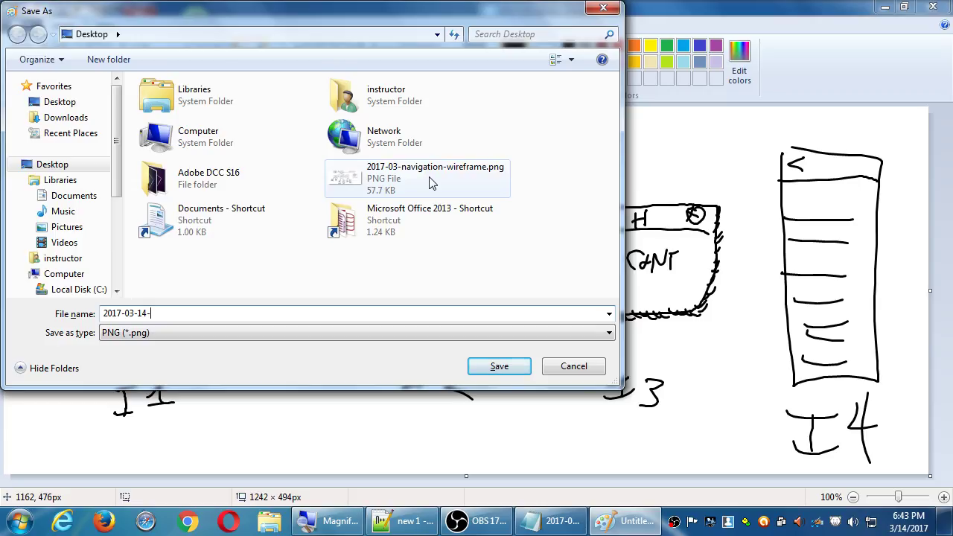
type("interfaces")
key("Return")
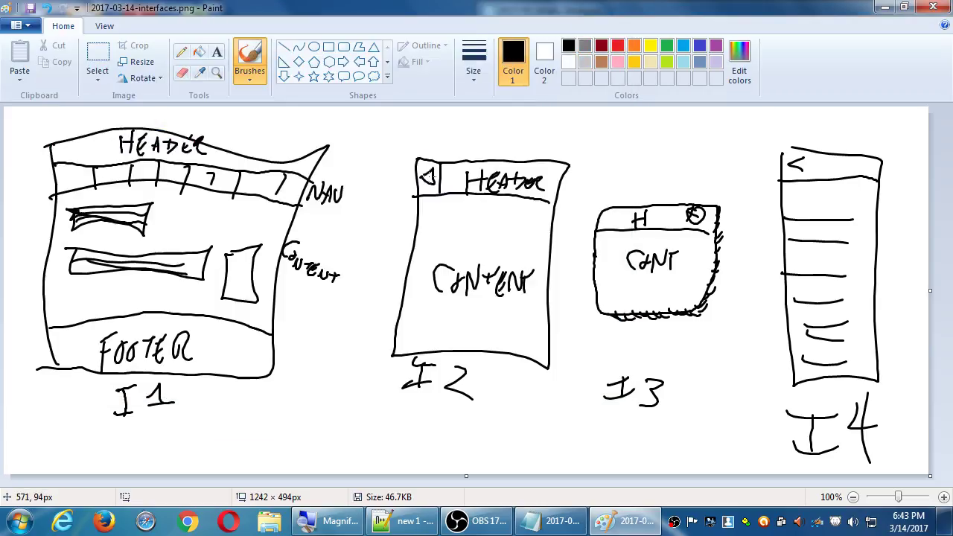
Step: Undo the dark red test marks on I1, then show the desktop and select the wireframe PNG
left_click(602, 46)
mouse_move(215, 161)
left_mouse_down()
mouse_move(246, 177)
mouse_move(251, 155)
mouse_move(291, 171)
mouse_move(234, 166)
left_mouse_up()
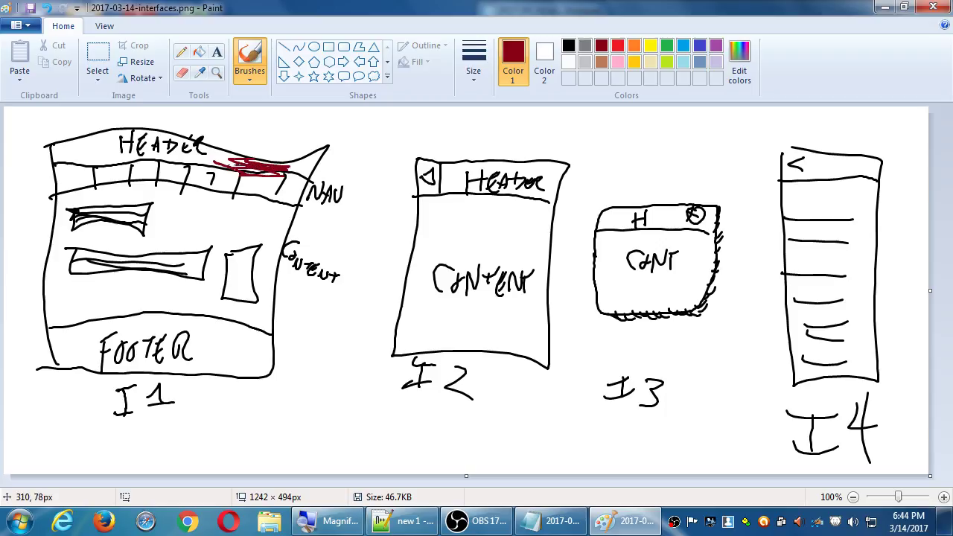
left_click_drag(94, 223, 75, 211)
key("ctrl+z")
key("ctrl+z")
key("ctrl+z")
key("ctrl+z")
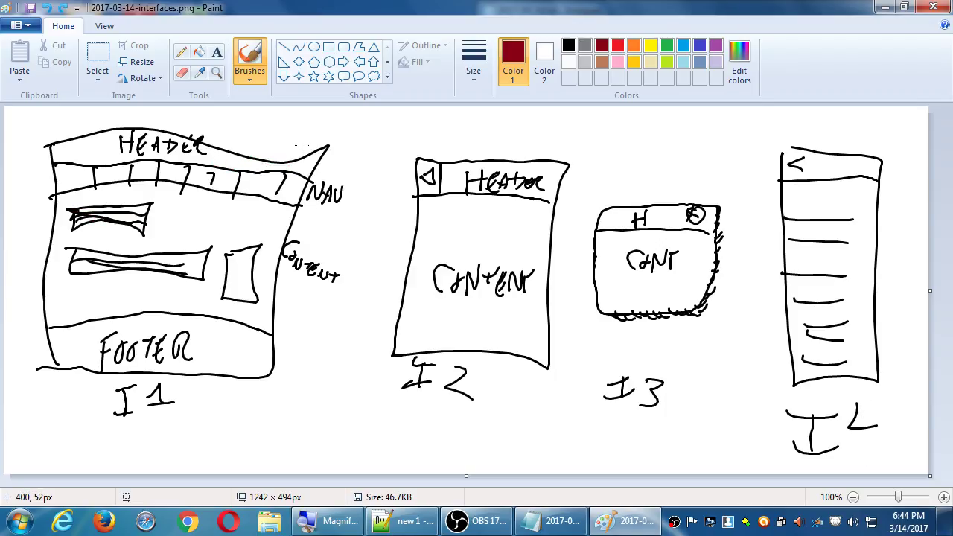
key("ctrl+y")
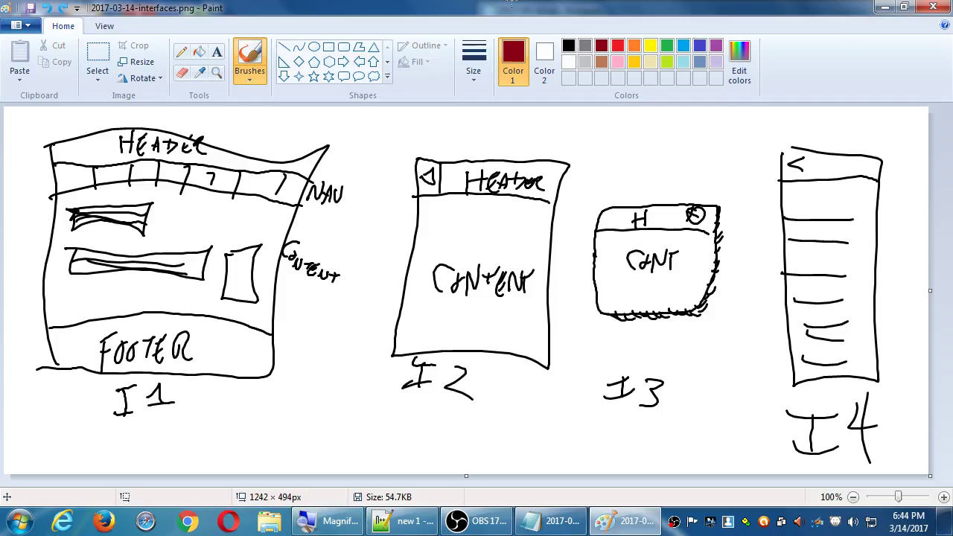
key("super+d")
left_click(190, 399)
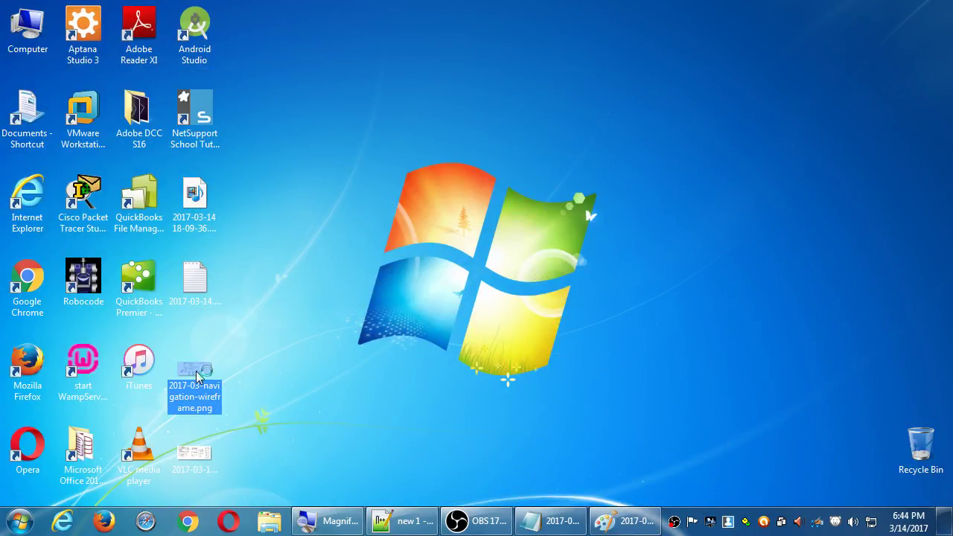
Step: Open the navigation wireframe PNG with Windows Photo Viewer from its context menu
right_click(196, 371)
mouse_move(286, 320)
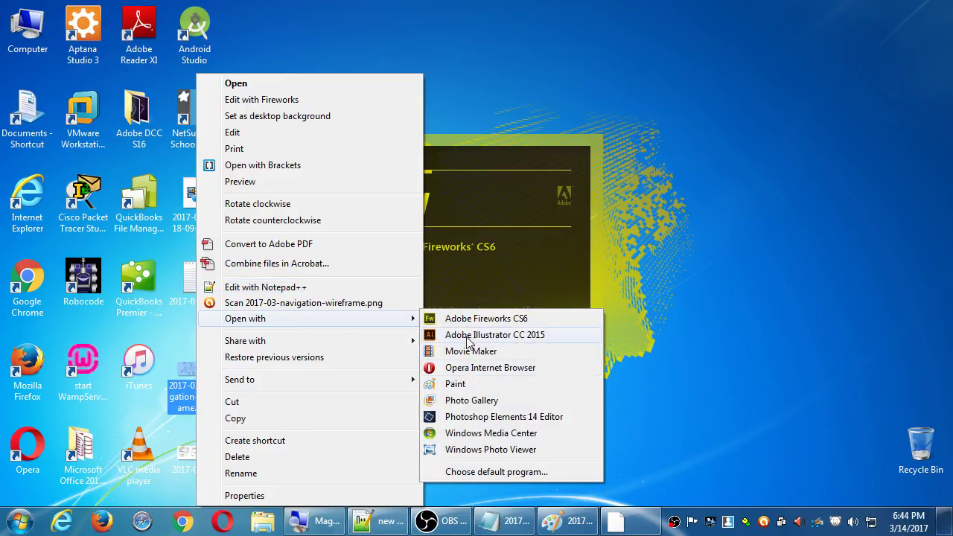
left_click(468, 449)
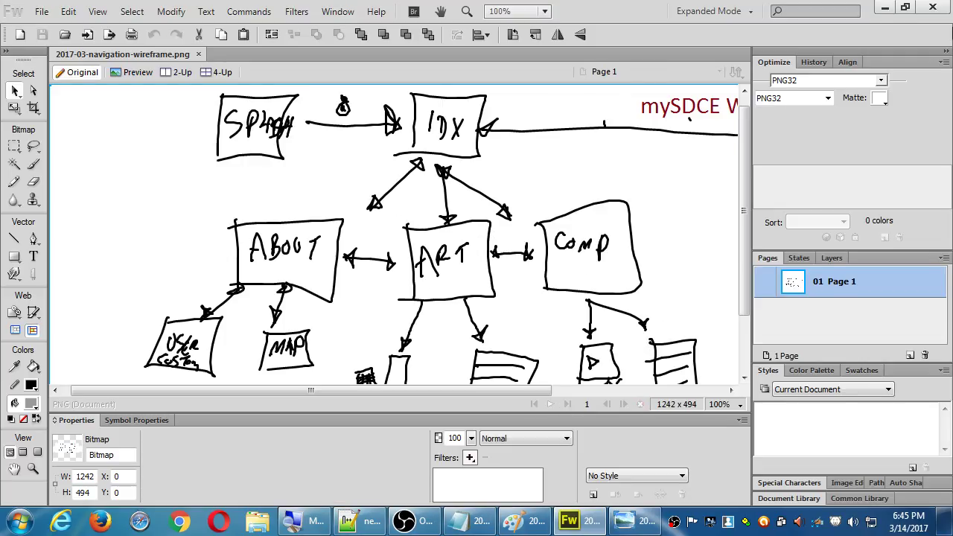
Step: Close Fireworks so Photo Viewer shows the full mySDCE wireframe
left_click(932, 7)
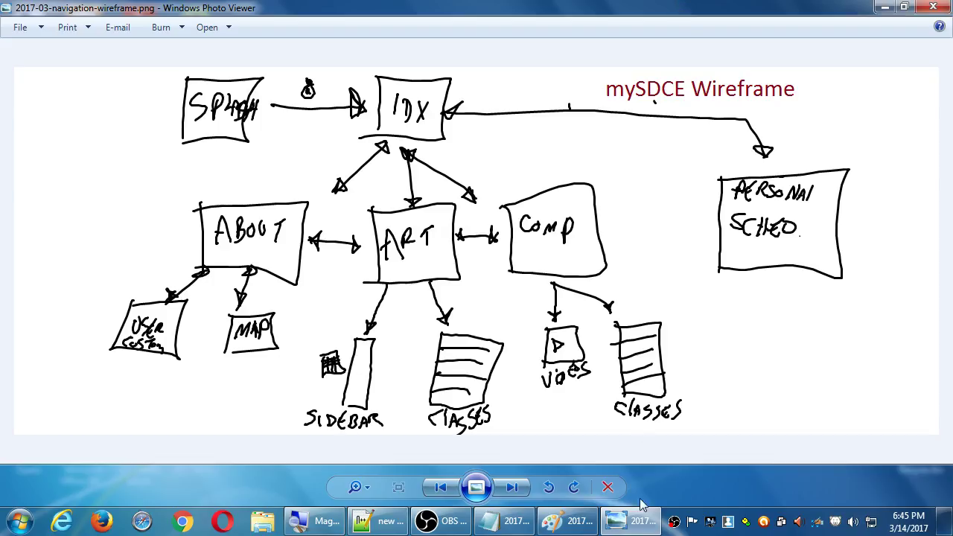
Step: Type the dark red title 'Interface Schematics' at the top centre above the I2–I3 screens
left_click(570, 522)
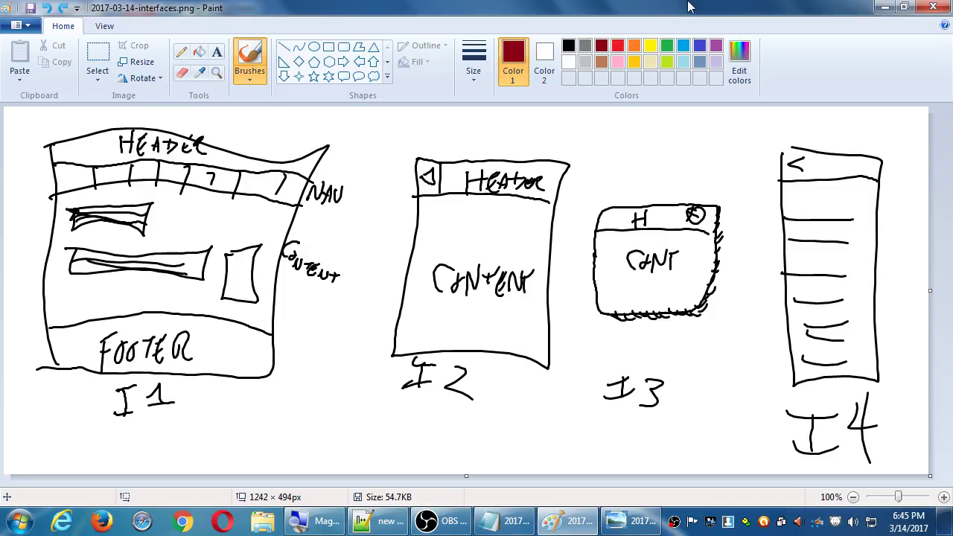
left_click(216, 53)
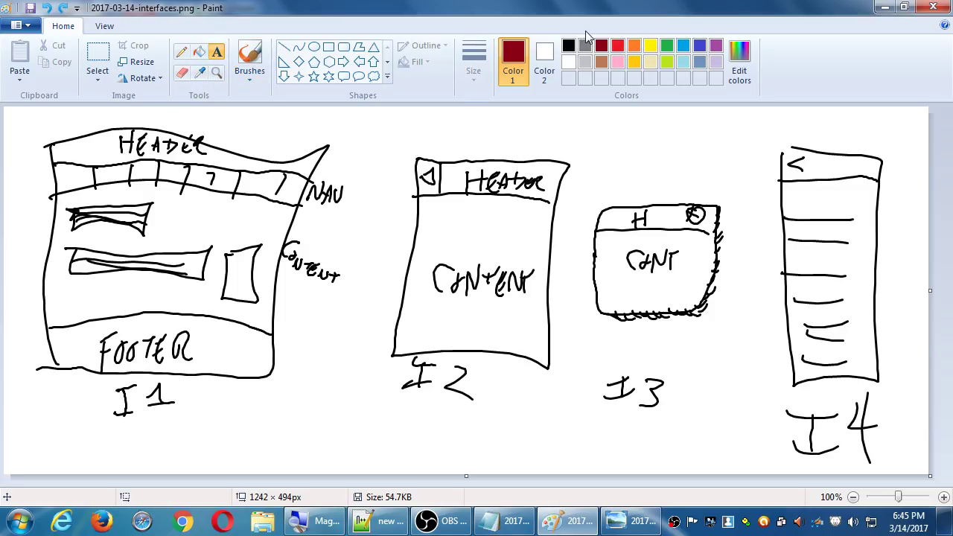
left_click(491, 130)
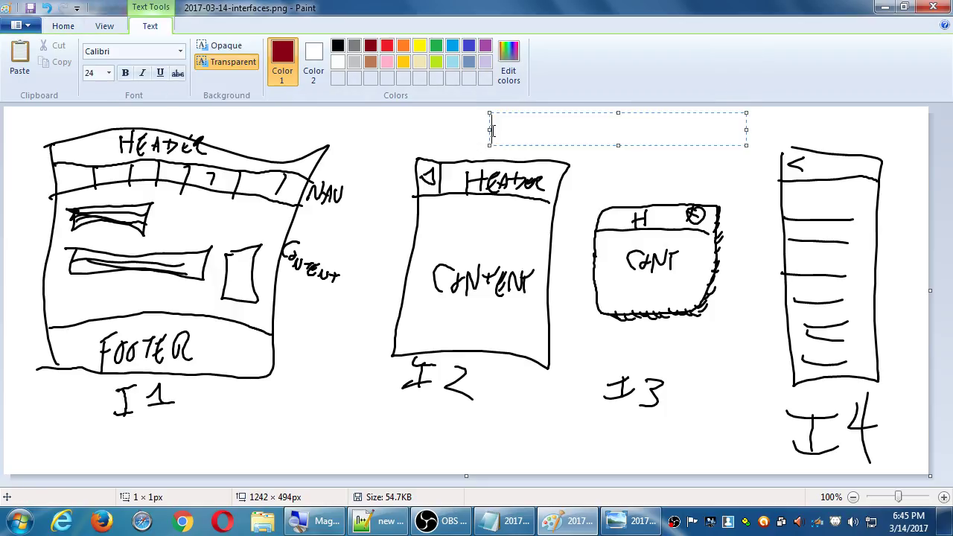
type("Interface Schem")
key("ctrl+z")
key("ctrl+y")
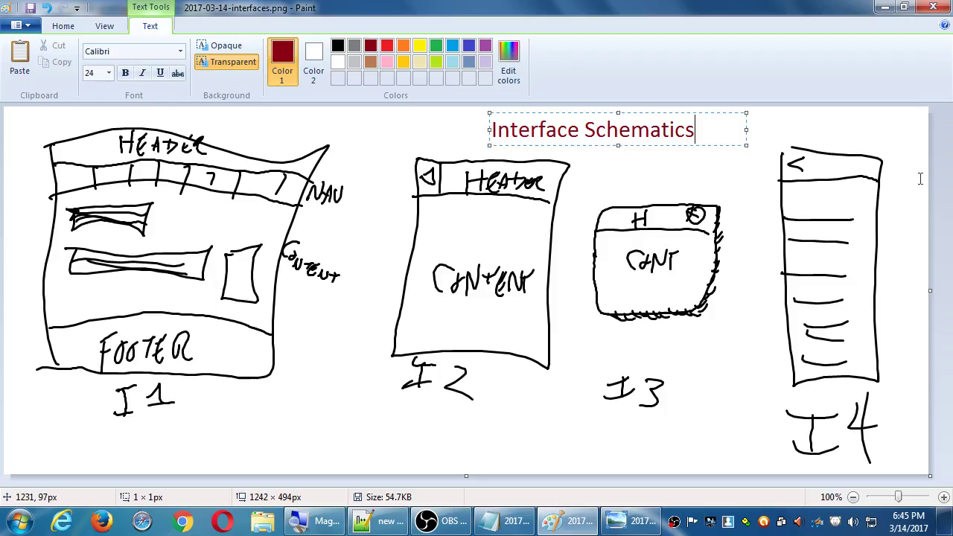
left_click(935, 182)
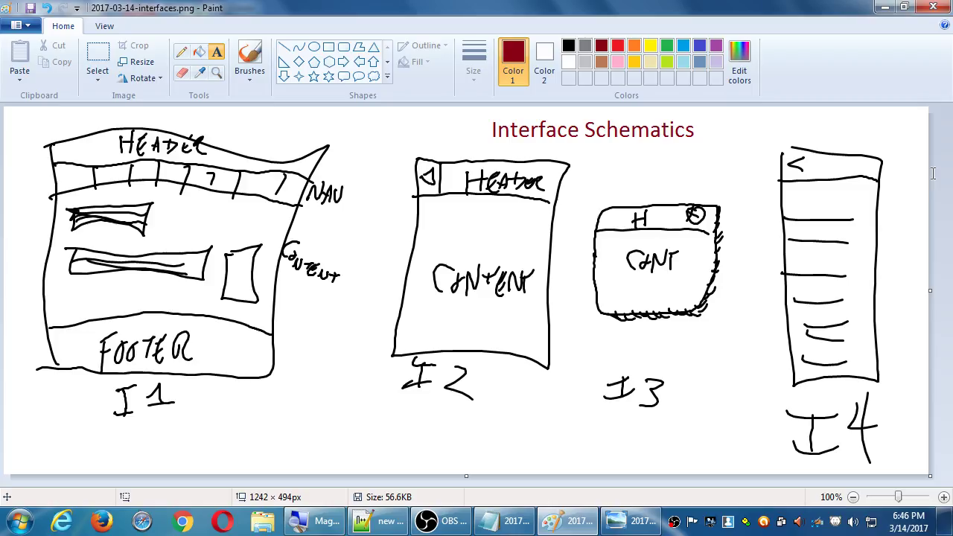
Step: Brush a black H after the back arrow in the I4 header and save the image
left_click(247, 52)
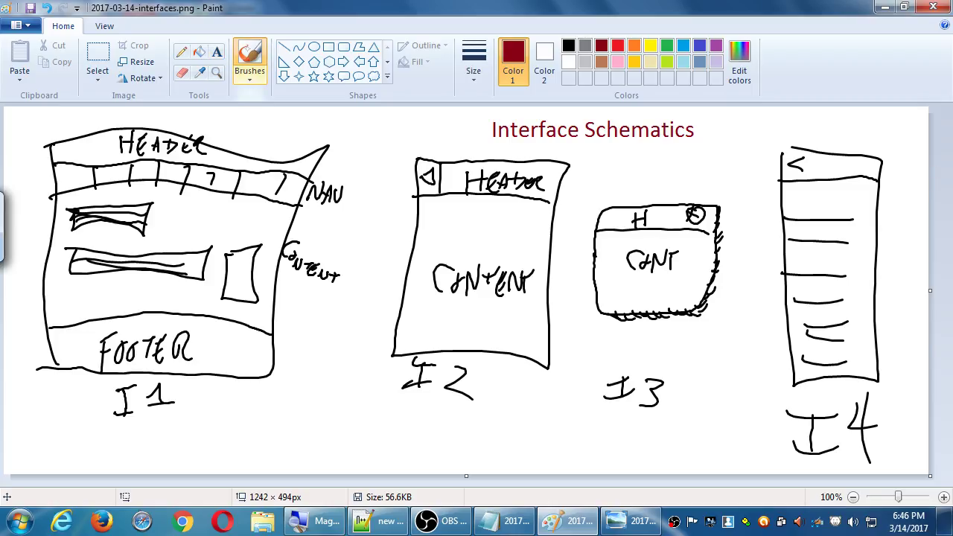
left_click(568, 46)
mouse_move(831, 161)
left_mouse_down()
mouse_move(832, 177)
mouse_move(827, 166)
left_mouse_up()
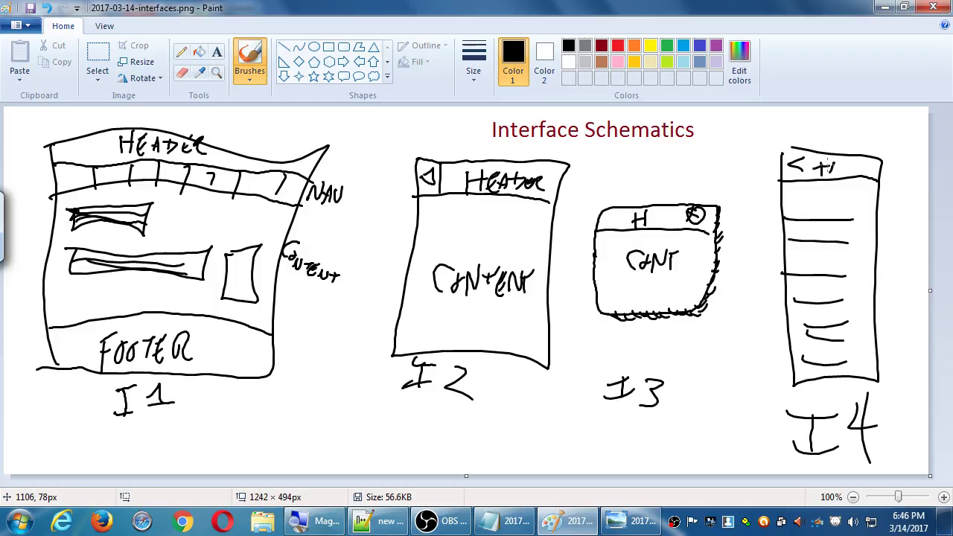
key("ctrl+z")
key("ctrl+z")
left_click_drag(827, 162, 836, 178)
left_click_drag(827, 170, 836, 172)
key("ctrl+s")
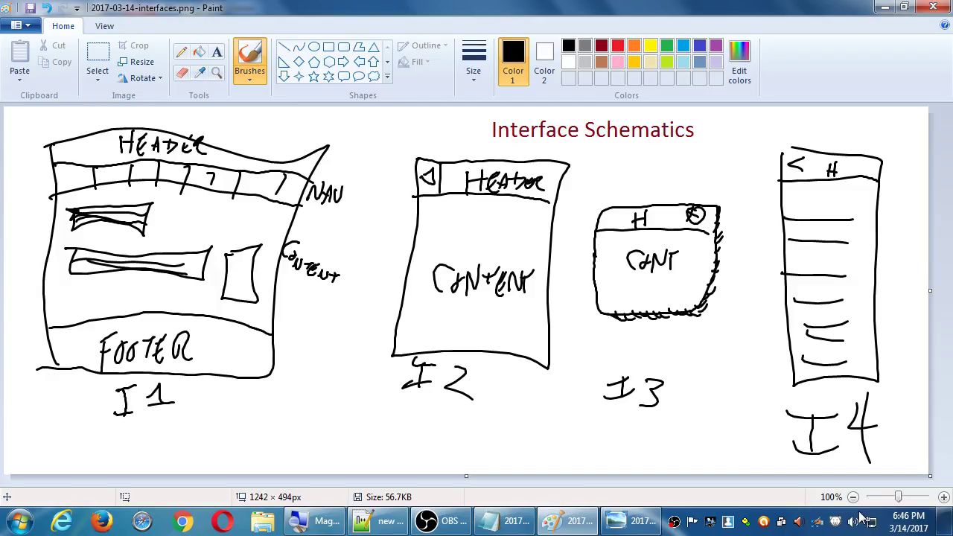
Step: Minimise Photo Viewer, close Paint, and bring up the viewer's taskbar close options
left_click(632, 520)
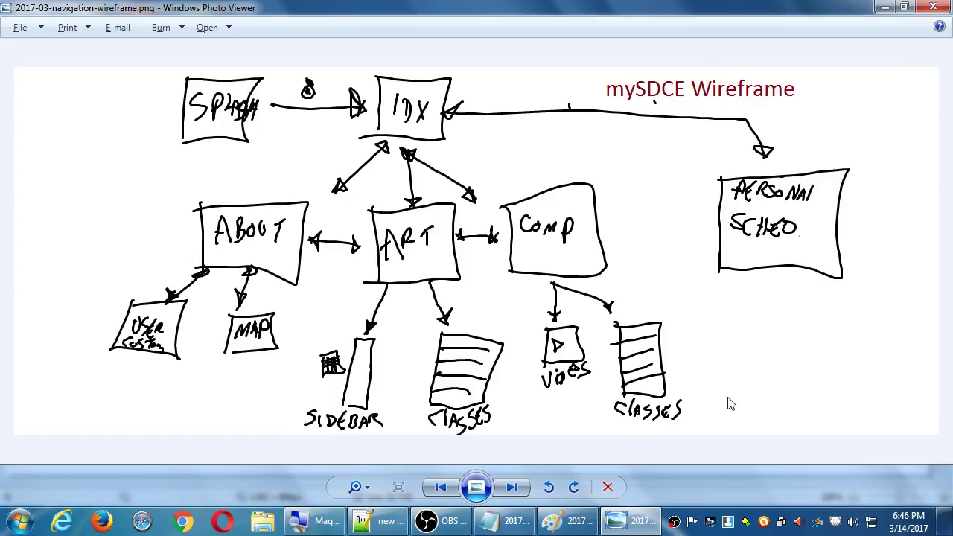
key("alt+Tab")
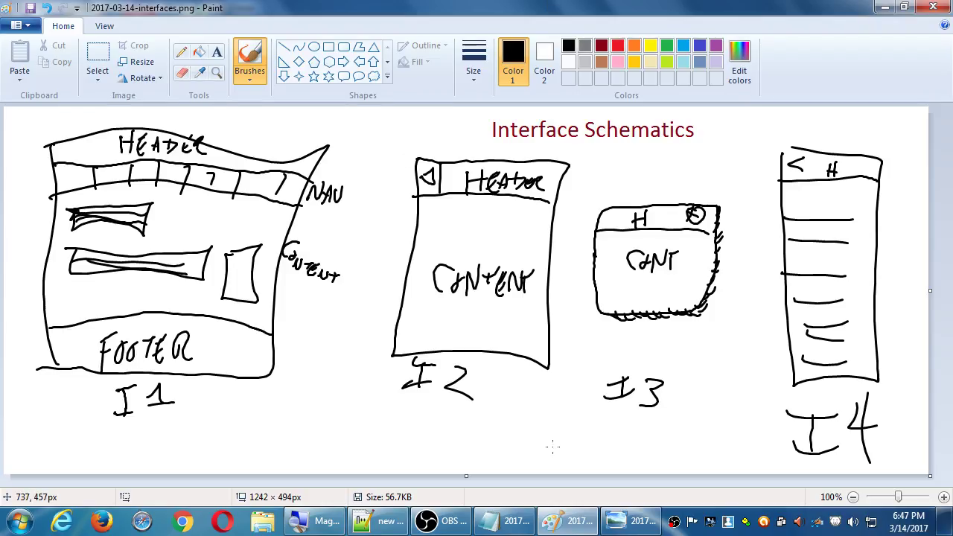
left_click(616, 524)
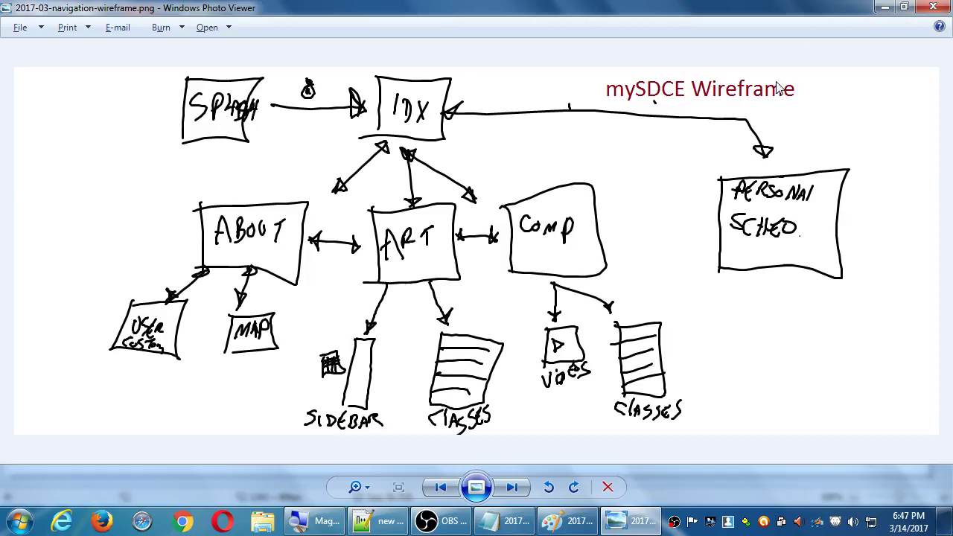
left_click(881, 8)
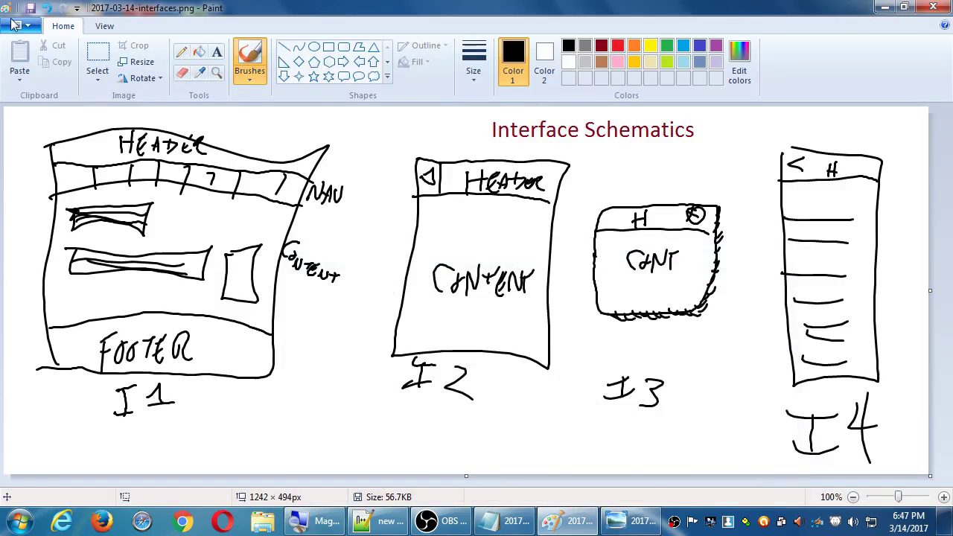
left_click(935, 7)
left_click(624, 521)
right_click(624, 522)
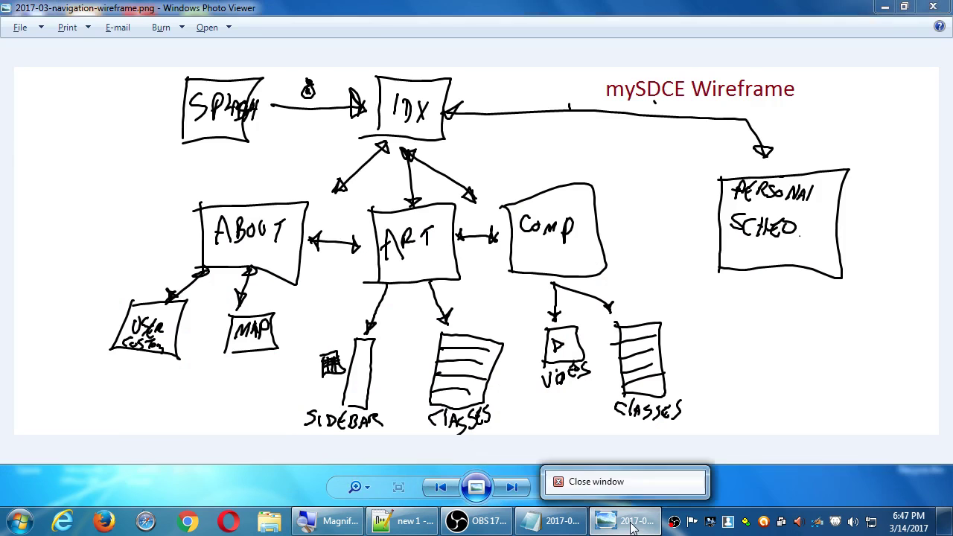
Step: Close the viewer and open the Social II course folder on classroom data (Z:)
left_click(630, 480)
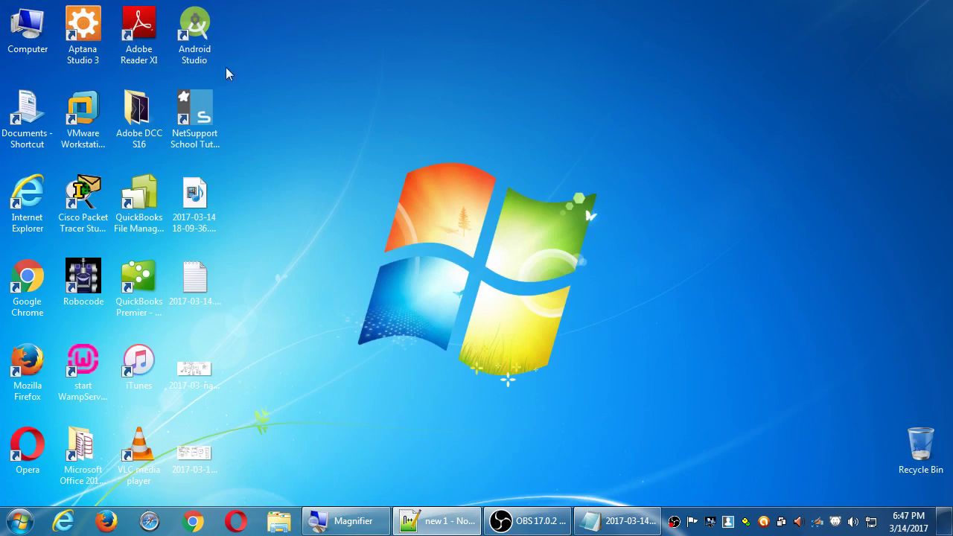
double_click(26, 39)
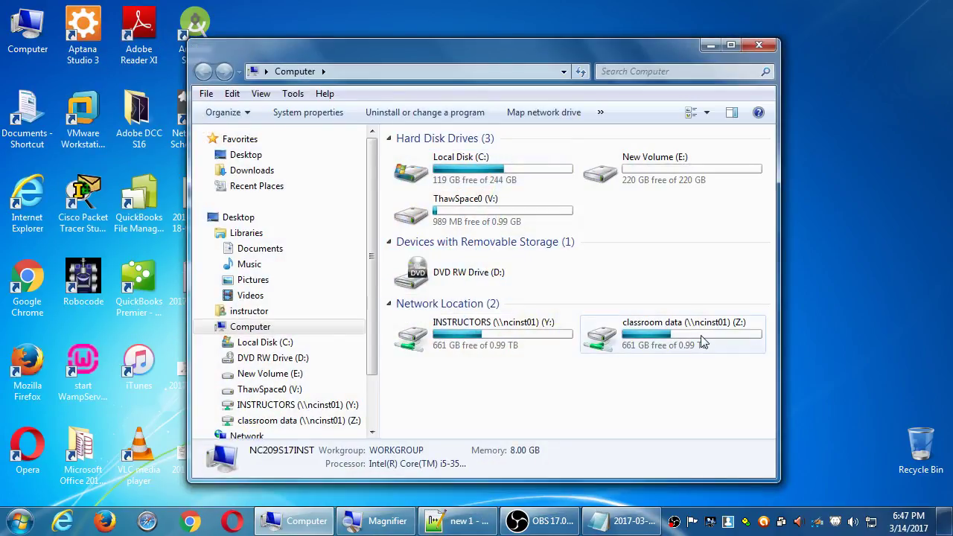
double_click(702, 339)
type("campos")
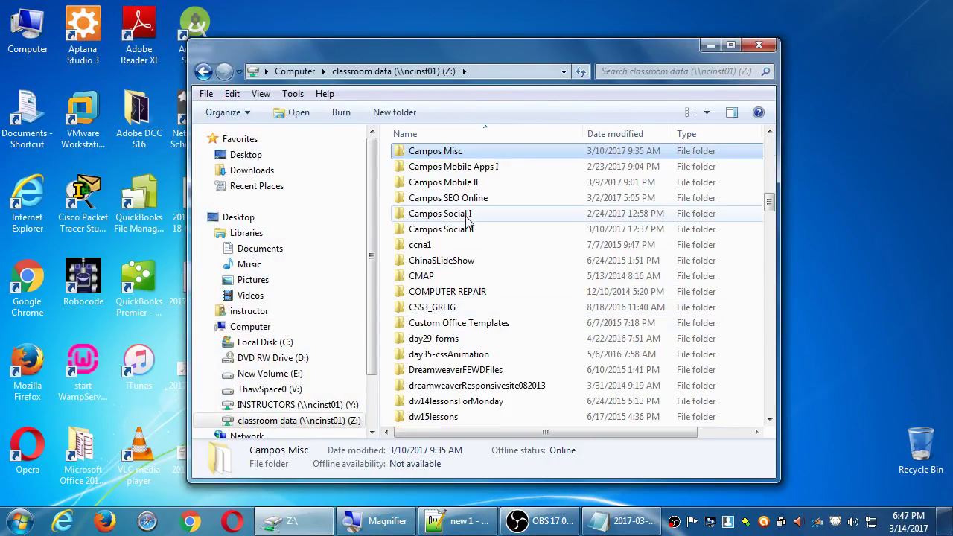
double_click(468, 218)
left_click_drag(467, 47, 598, 29)
Step: Rename the wireframe to 2017-03-14-navigation-wireframe.png and copy both PNGs into Social II
left_click(204, 383)
key("F2")
key("Right")
key("Up")
key("Up")
type("14-")
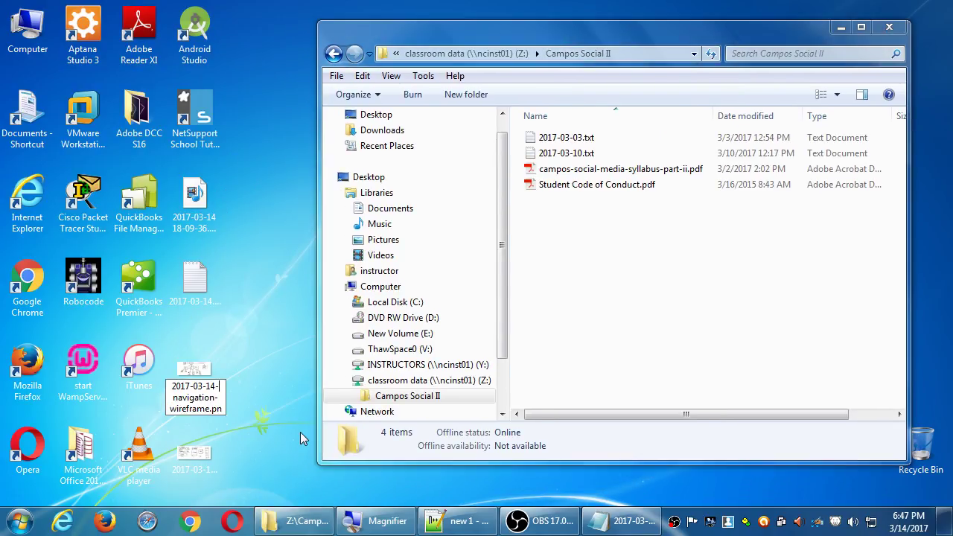
key("Return")
left_click(193, 454, "ctrl")
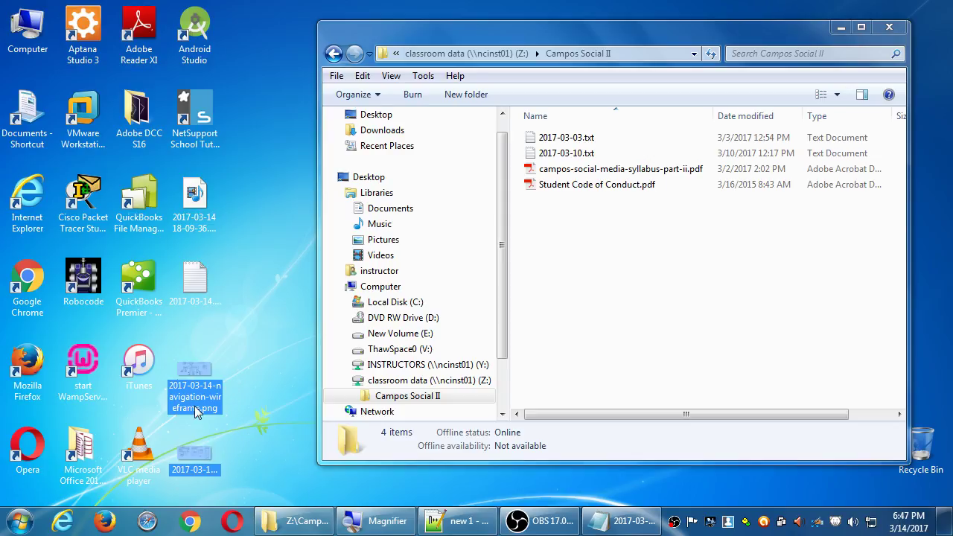
left_click_drag(193, 451, 570, 264)
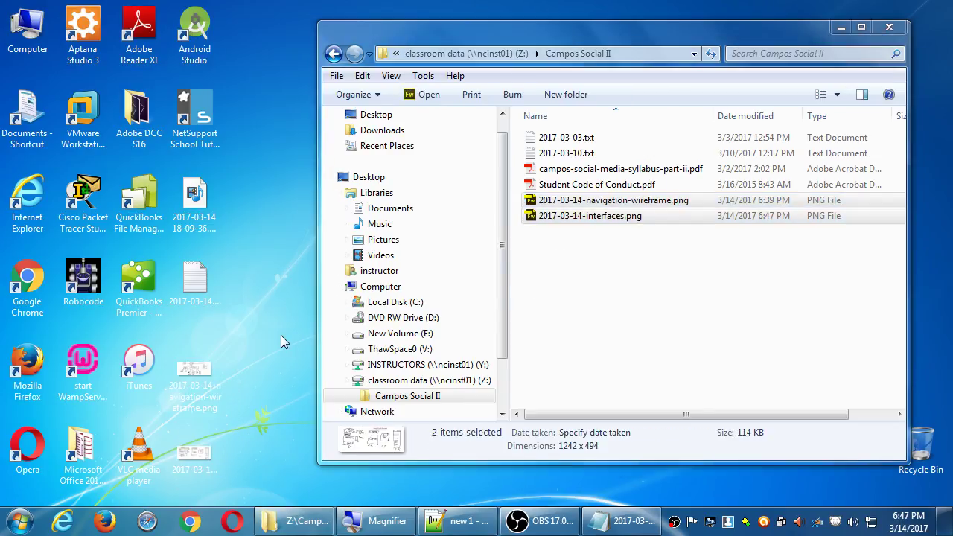
Step: Magnify the notes and type "If you fail to plan, then you plan to fail." below Interface Schematics
left_click(621, 521)
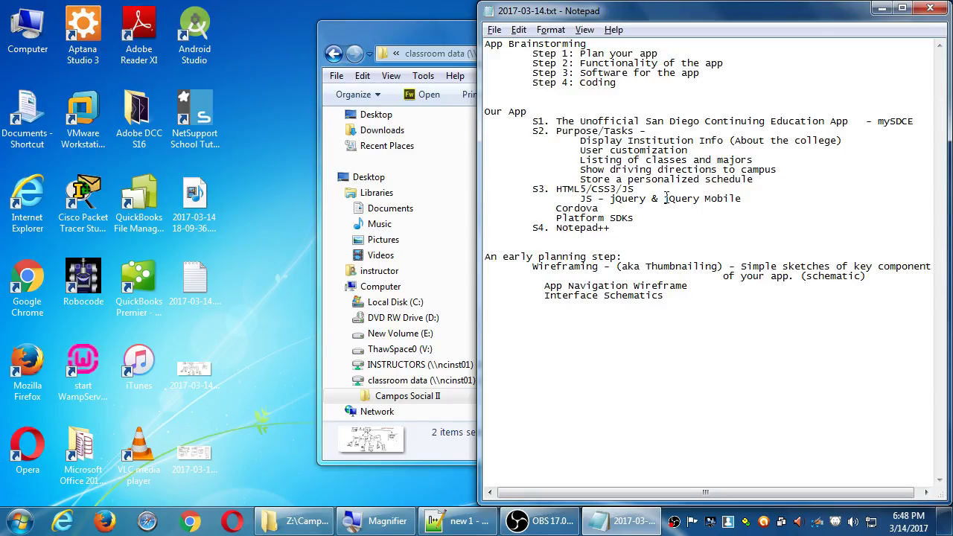
key("super+plus")
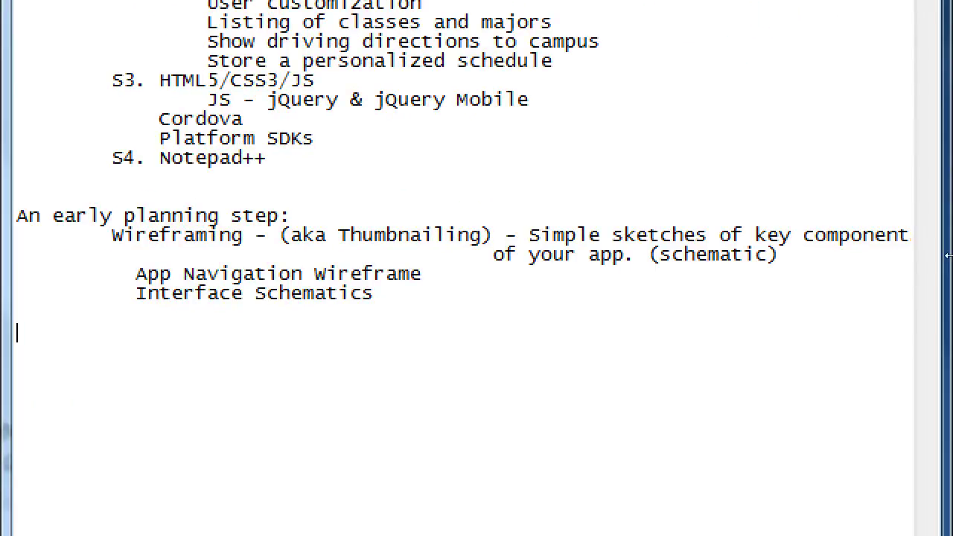
type("\"If you fail to pla")
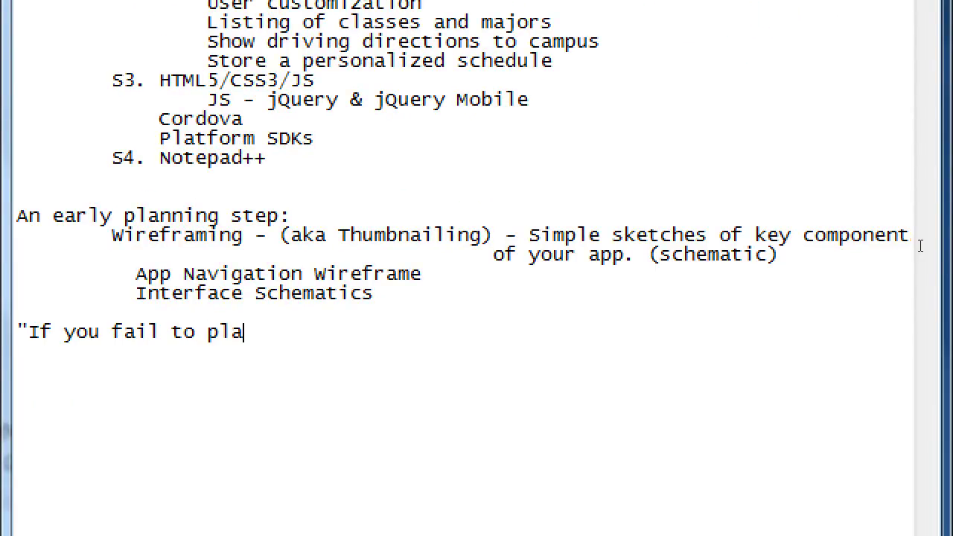
type("n, then you pola")
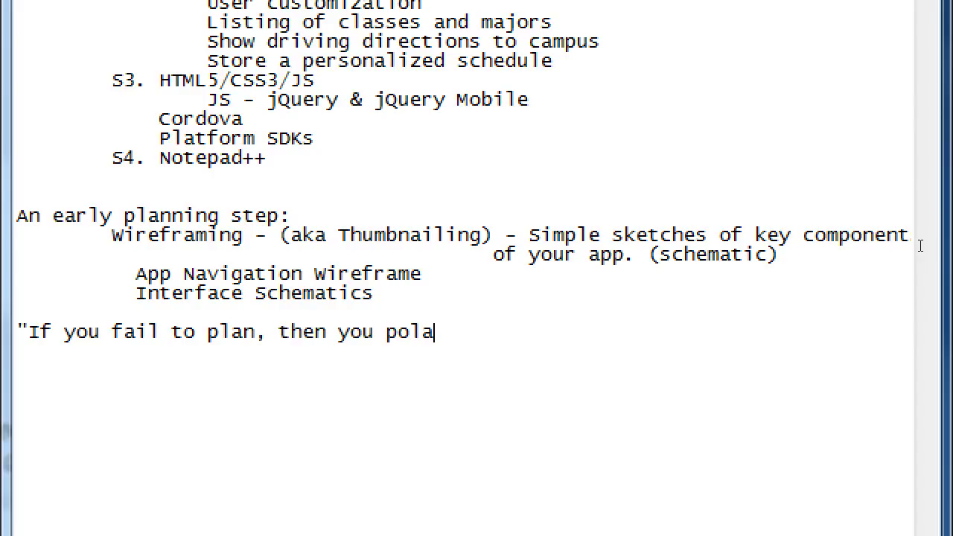
key("BackSpace")
key("BackSpace")
key("BackSpace")
type("lan to fa")
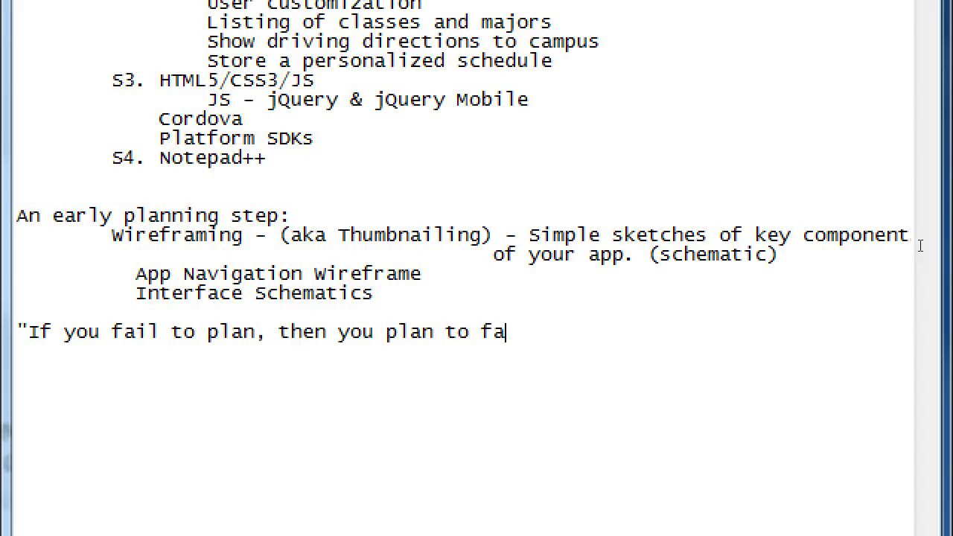
type("il.\"")
key("Return")
key("BackSpace")
Step: Restore normal magnification, minimise all windows, and bring OBS Studio to the front
key("super+minus")
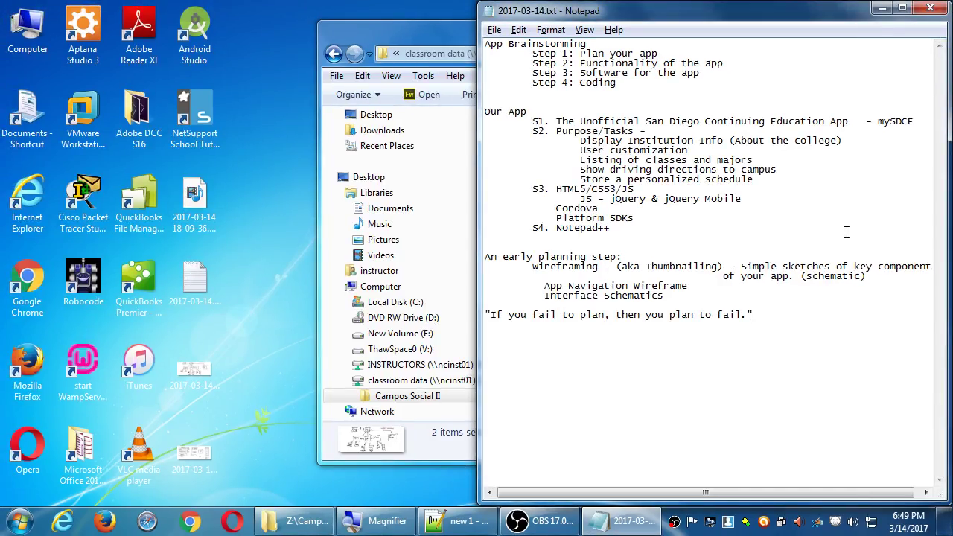
left_click_drag(581, 54, 610, 72)
double_click(593, 84)
left_click(650, 101)
key("super+d")
left_click(552, 521)
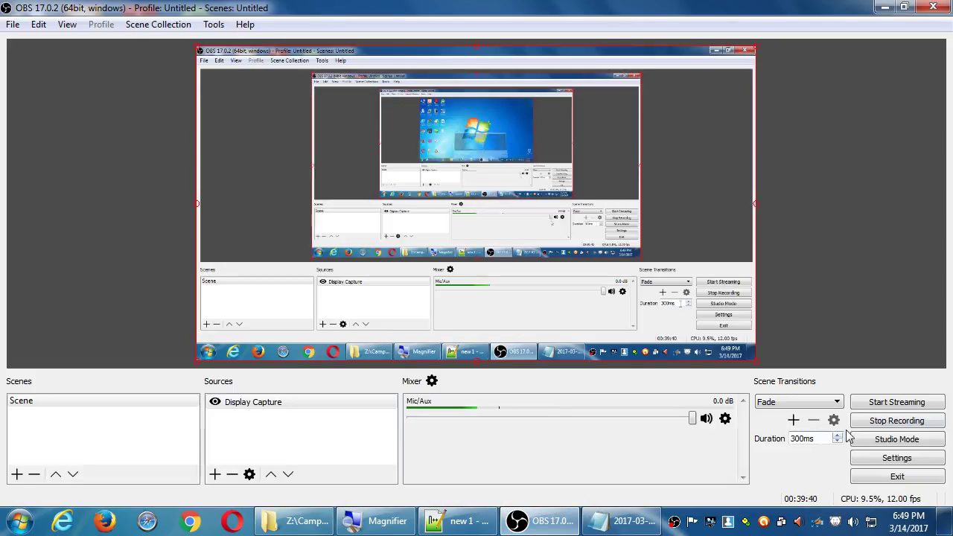